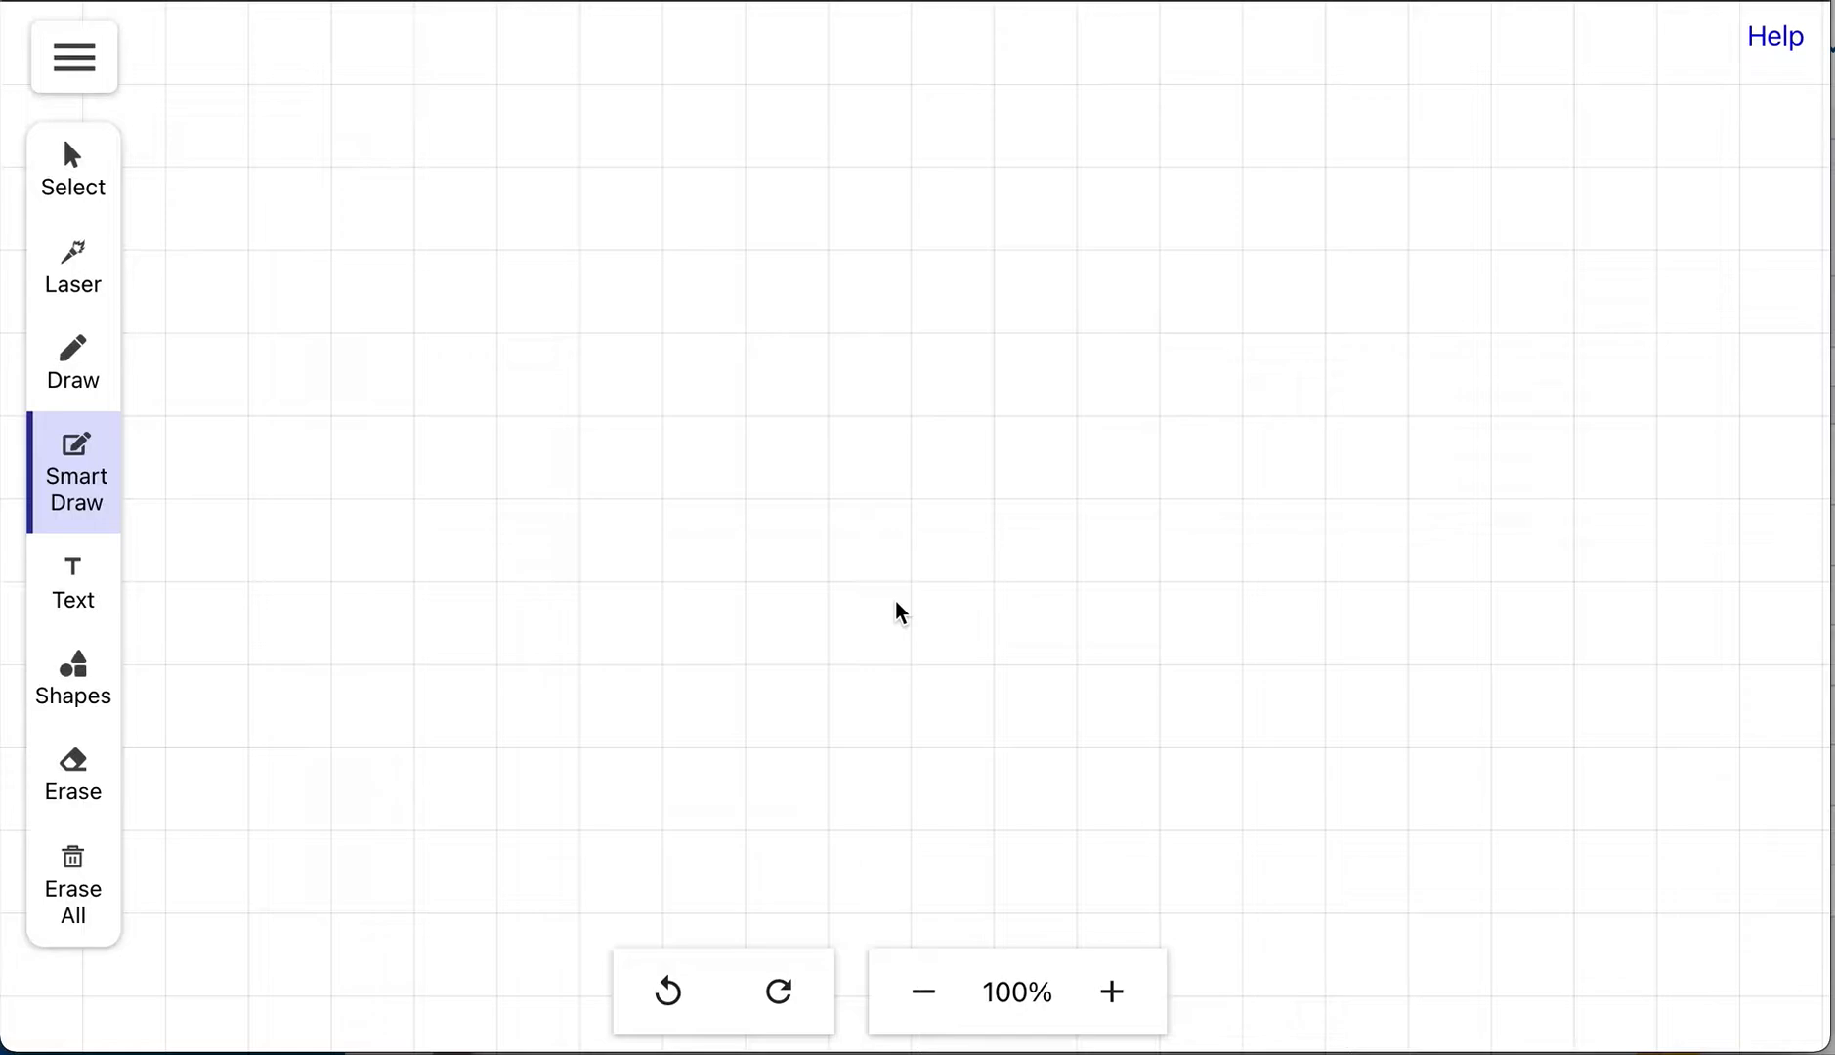
- Use Smart Draw to sketch a horizontal line, a diagonal line and a three-sided box open at the top
drag(374, 205, 602, 206)
drag(408, 483, 617, 346)
mouse_move(783, 310)
mouse_down()
mouse_move(1123, 328)
mouse_move(1132, 192)
mouse_up()
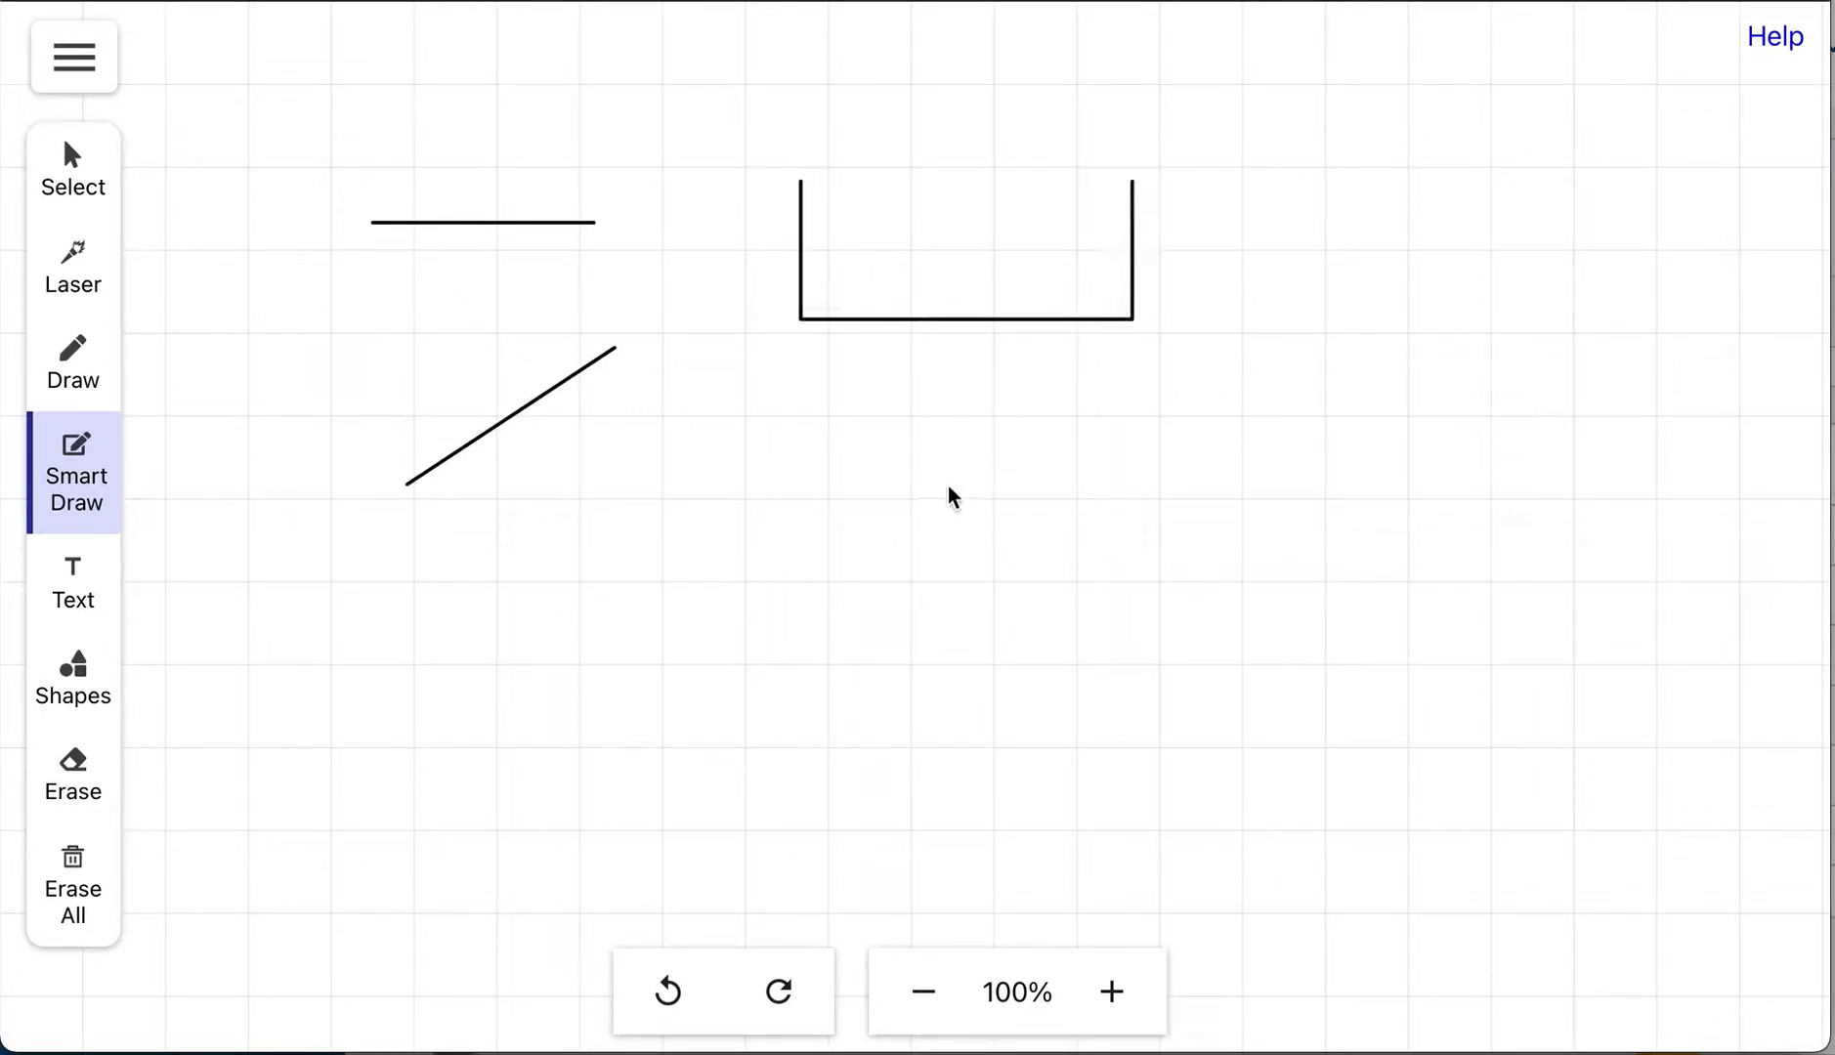
- Sketch a triangle, a rectangle, a circle and a wide flat ellipse as separate closed shapes
mouse_move(926, 436)
mouse_down()
mouse_move(829, 610)
mouse_move(1018, 584)
mouse_up()
drag(933, 448, 928, 437)
mouse_move(1358, 598)
mouse_down()
mouse_move(1354, 424)
mouse_move(1169, 419)
mouse_up()
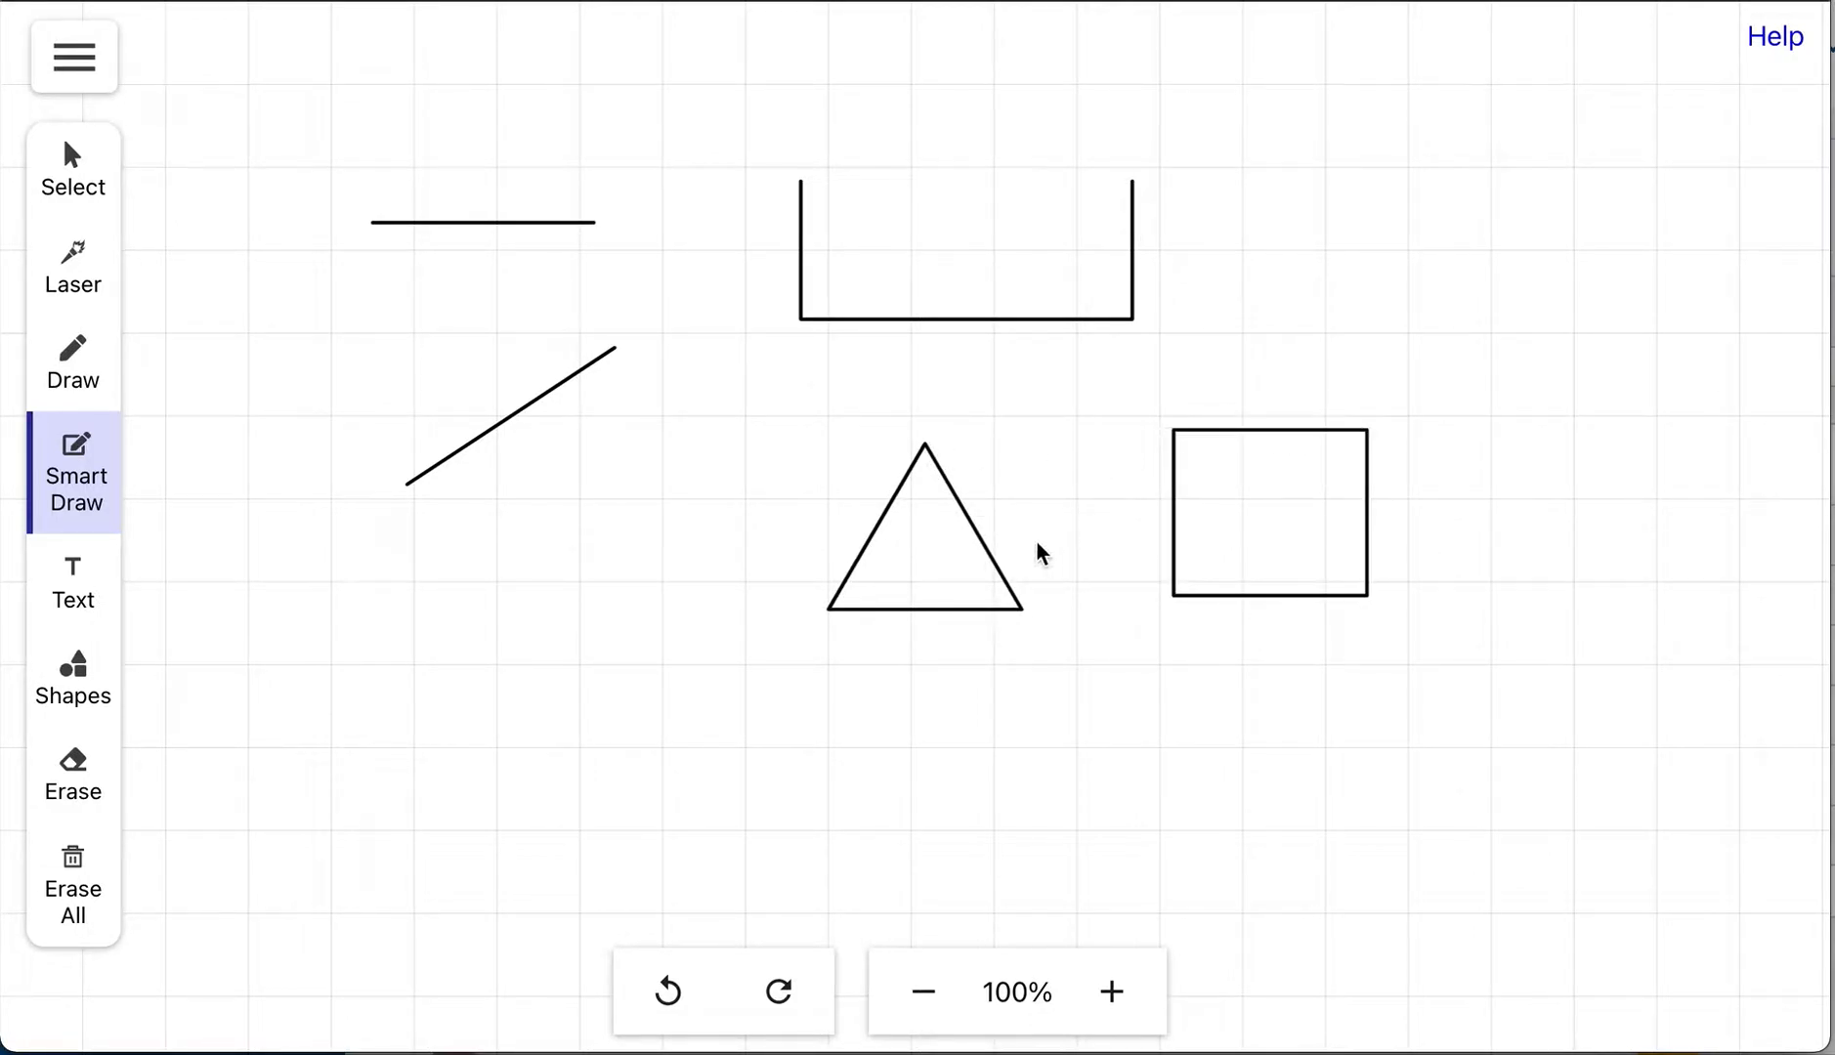
mouse_move(1223, 687)
mouse_down()
mouse_move(1171, 686)
mouse_move(1239, 840)
mouse_move(1258, 721)
mouse_move(1218, 690)
mouse_up()
mouse_move(1506, 266)
mouse_down()
mouse_move(1351, 261)
mouse_move(1467, 340)
mouse_move(1519, 279)
mouse_move(1495, 274)
mouse_up()
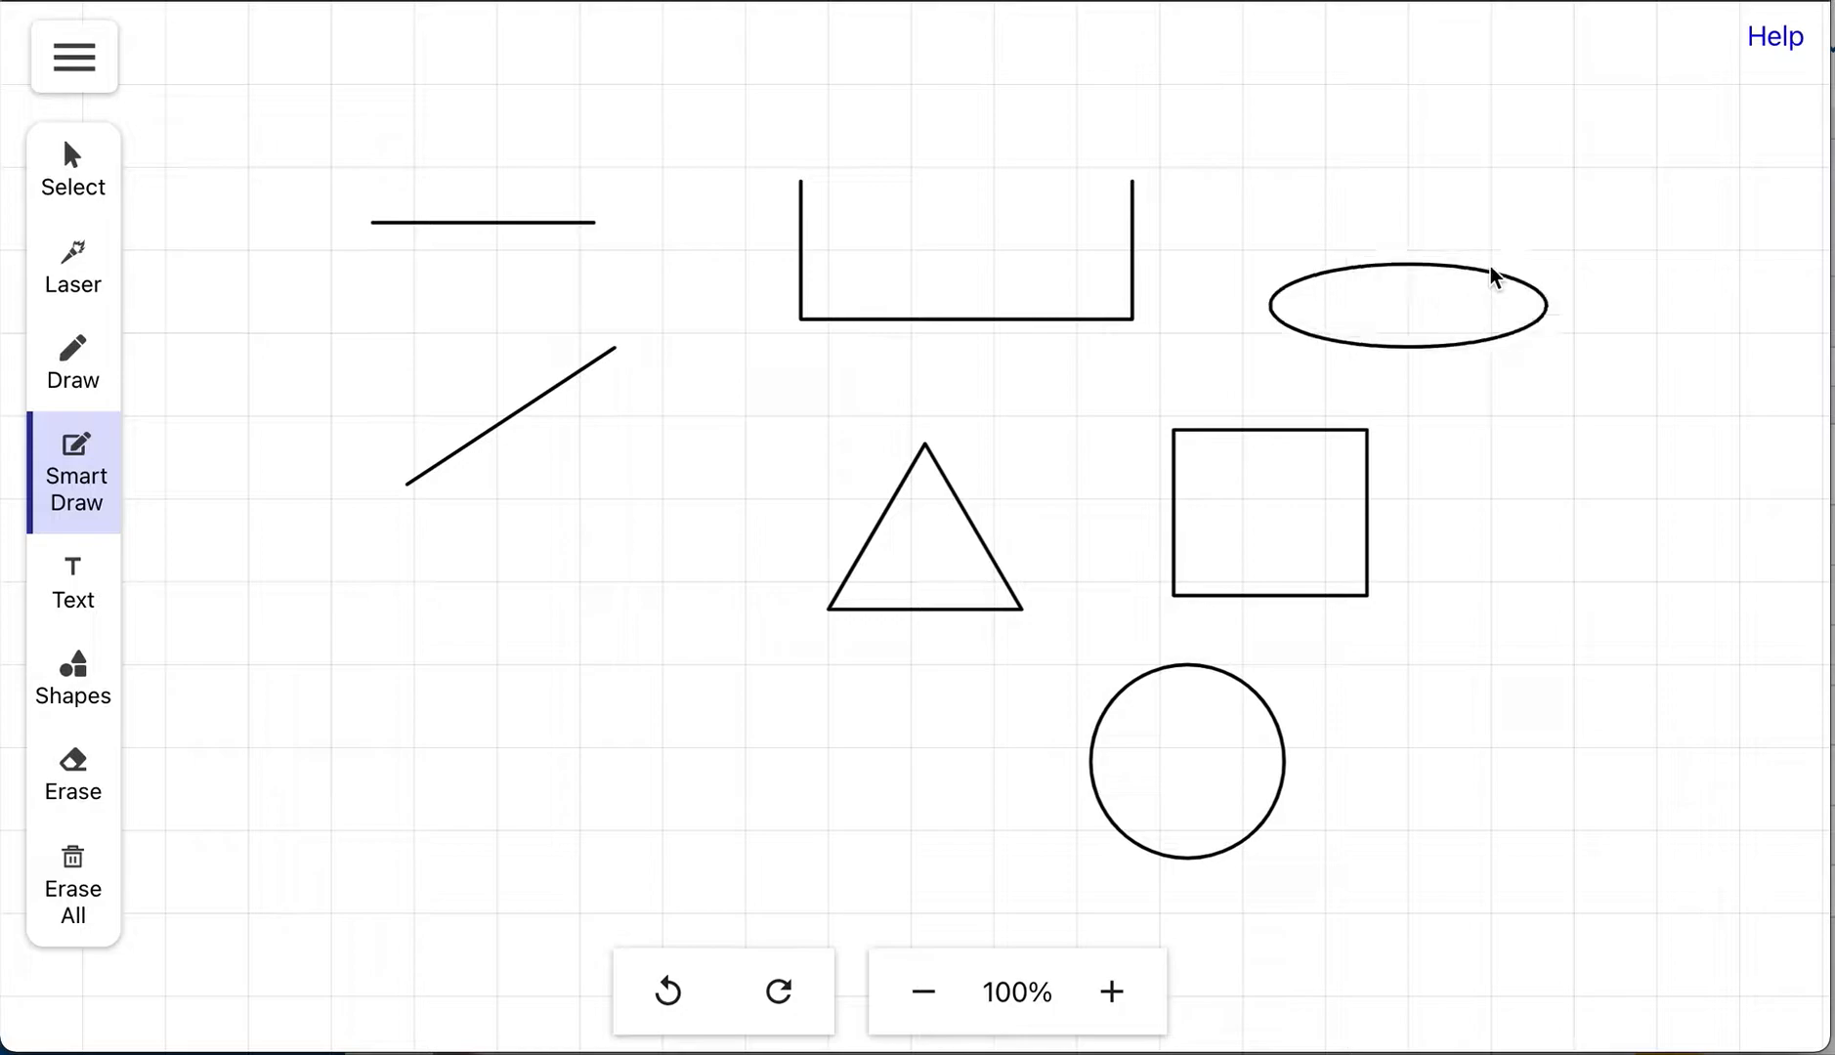
- Sketch a six-pointed star beside the rectangle and a right-pointing block arrow below the star
drag(1495, 726, 1530, 498)
mouse_move(1644, 640)
mouse_down()
mouse_move(1587, 553)
mouse_move(1562, 642)
mouse_up()
drag(1507, 714, 1505, 719)
drag(1324, 817, 1558, 818)
mouse_move(1310, 866)
mouse_down()
mouse_move(1569, 861)
mouse_move(1610, 884)
mouse_up()
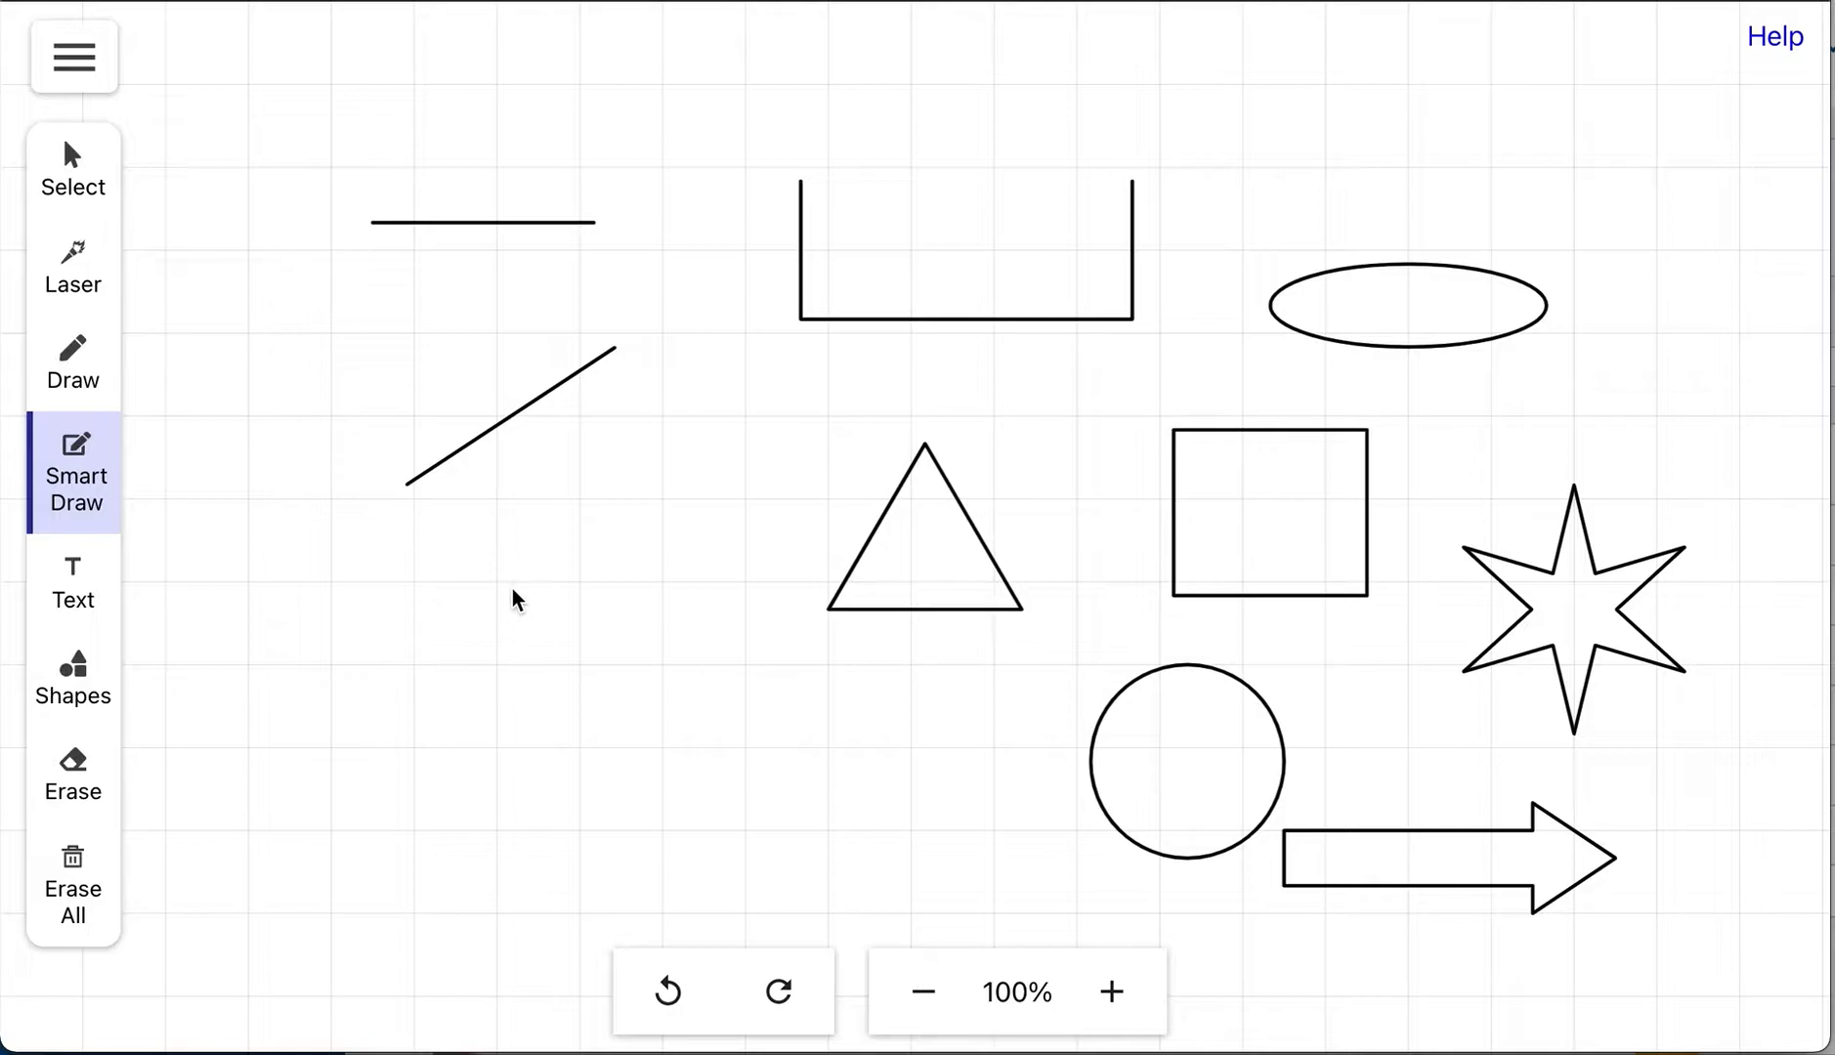
- Sketch a long S-shaped curve and a check mark below it, and clear the whole canvas
mouse_move(702, 131)
mouse_down()
mouse_move(689, 559)
mouse_move(463, 700)
mouse_move(427, 685)
mouse_up()
drag(381, 816, 774, 761)
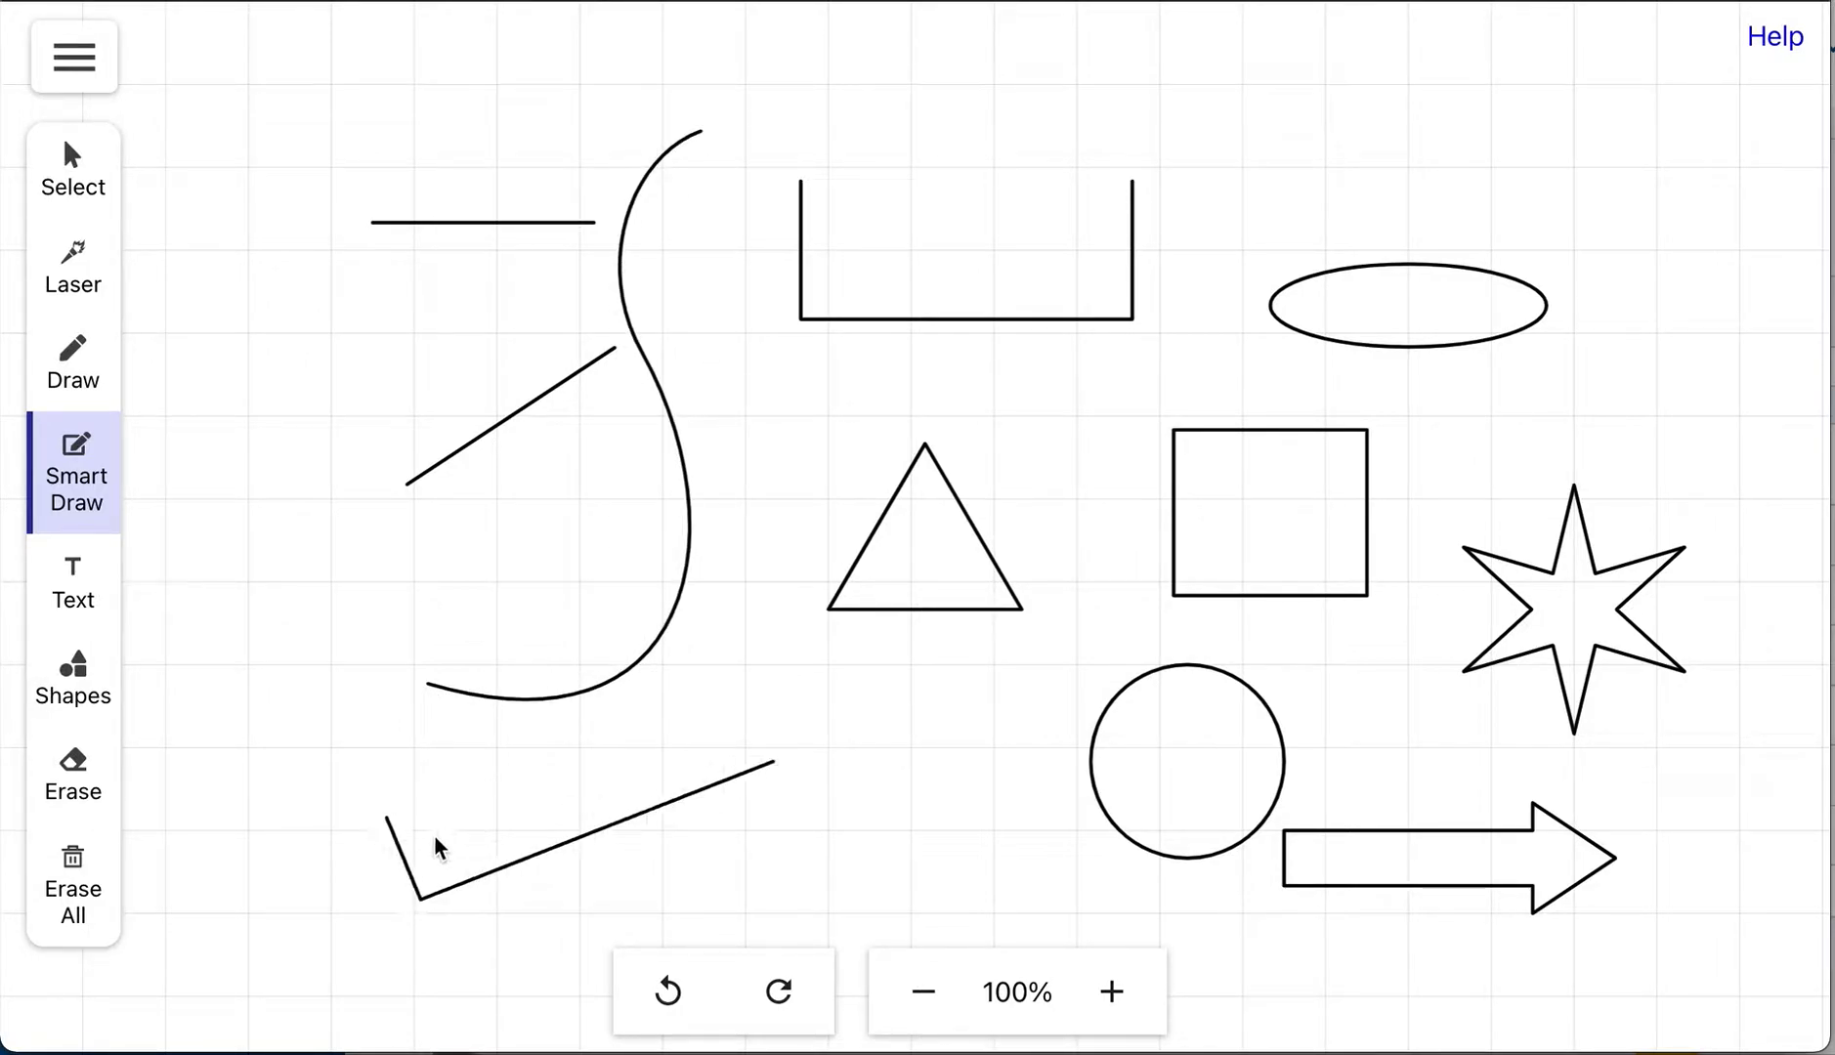
click(73, 882)
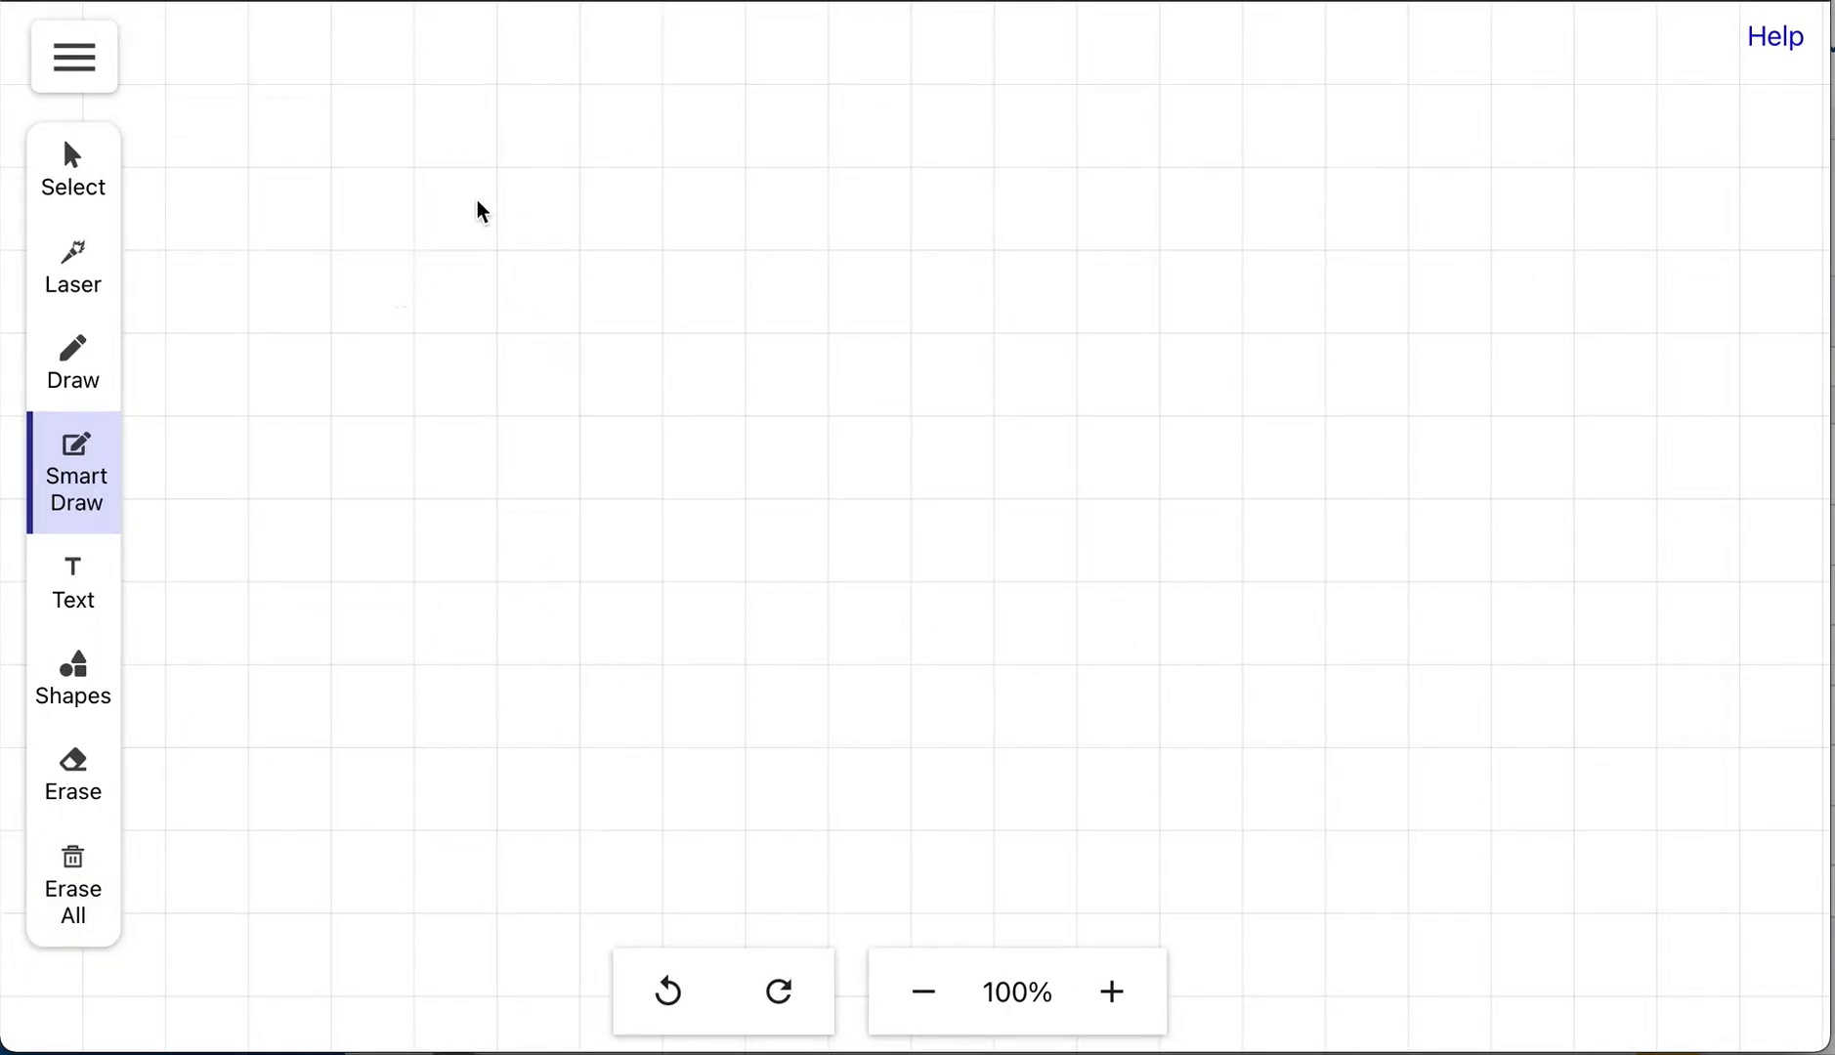
- Sketch a large rectangle with a hexagon beside it, and delete both shapes
mouse_move(478, 199)
mouse_down()
mouse_move(450, 491)
mouse_move(868, 499)
mouse_move(908, 200)
mouse_move(477, 201)
mouse_up()
mouse_move(1215, 223)
mouse_down()
mouse_move(1070, 308)
mouse_move(1051, 543)
mouse_move(1257, 664)
mouse_move(1473, 347)
mouse_move(1218, 223)
mouse_up()
click(1249, 456)
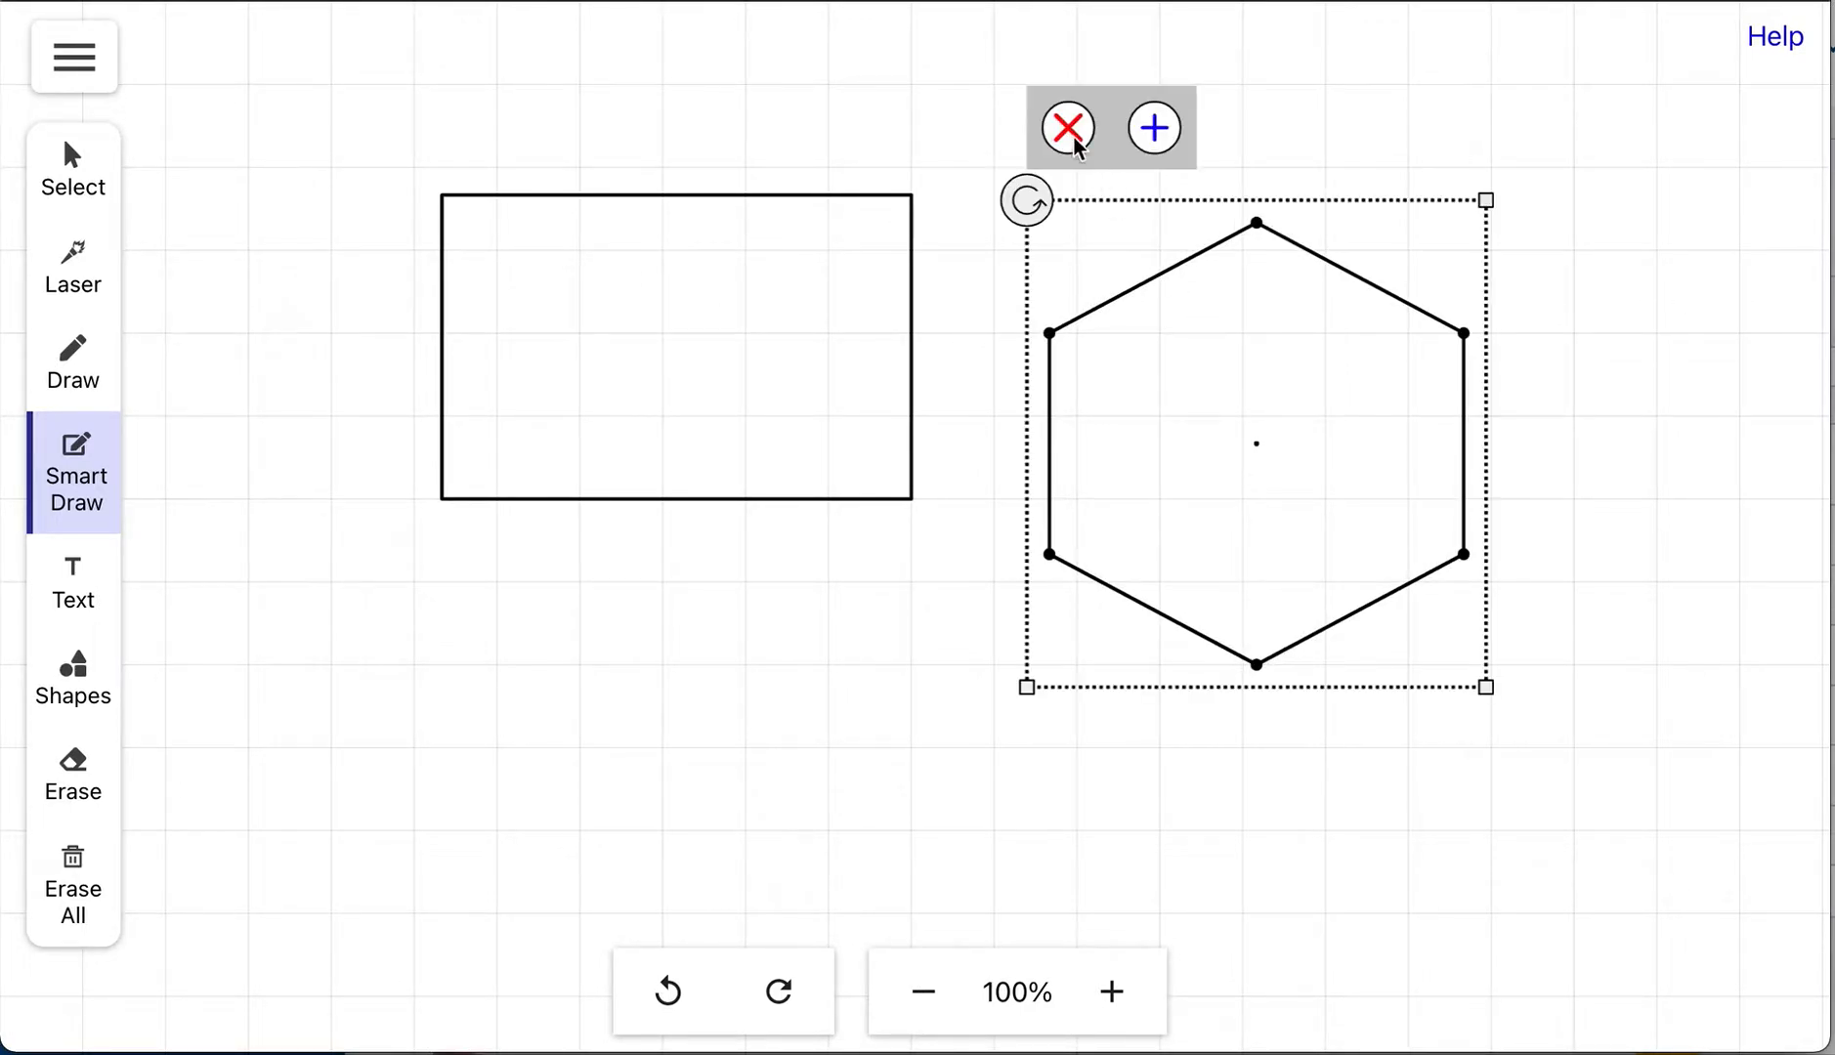
click(1071, 138)
click(825, 362)
click(482, 110)
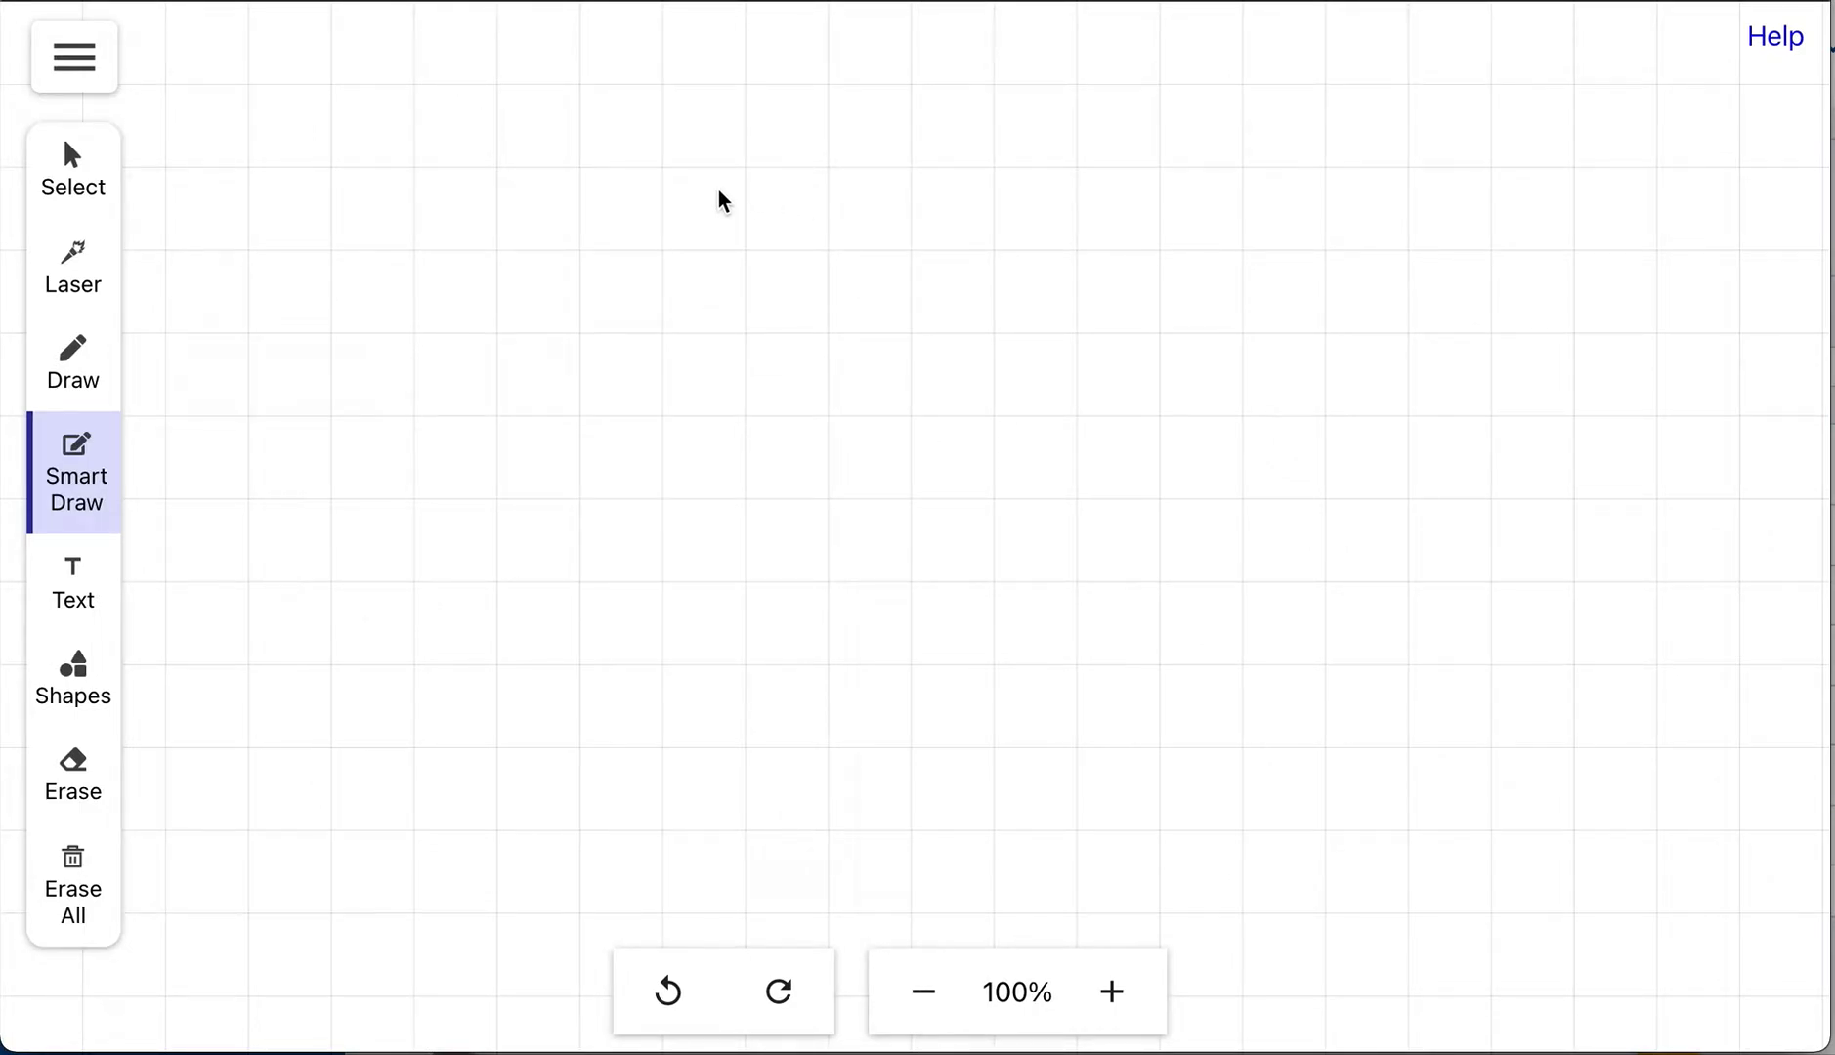
- Sketch two closed shapes next to each other and clear the whole canvas
mouse_move(718, 192)
mouse_down()
mouse_move(531, 347)
mouse_move(531, 598)
mouse_move(715, 702)
mouse_move(701, 709)
mouse_move(899, 635)
mouse_move(905, 433)
mouse_move(901, 372)
mouse_move(698, 210)
mouse_up()
mouse_move(1034, 221)
mouse_down()
mouse_move(1035, 500)
mouse_move(1282, 499)
mouse_move(1283, 222)
mouse_move(1034, 222)
mouse_up()
click(110, 869)
- Sketch two circles side by side, the second from two separate arcs, and delete both
mouse_move(767, 182)
mouse_down()
mouse_move(636, 413)
mouse_move(825, 227)
mouse_move(743, 174)
mouse_up()
mouse_move(1204, 191)
mouse_down()
mouse_move(1156, 192)
mouse_move(1099, 424)
mouse_move(1191, 442)
mouse_up()
drag(1185, 190, 1184, 433)
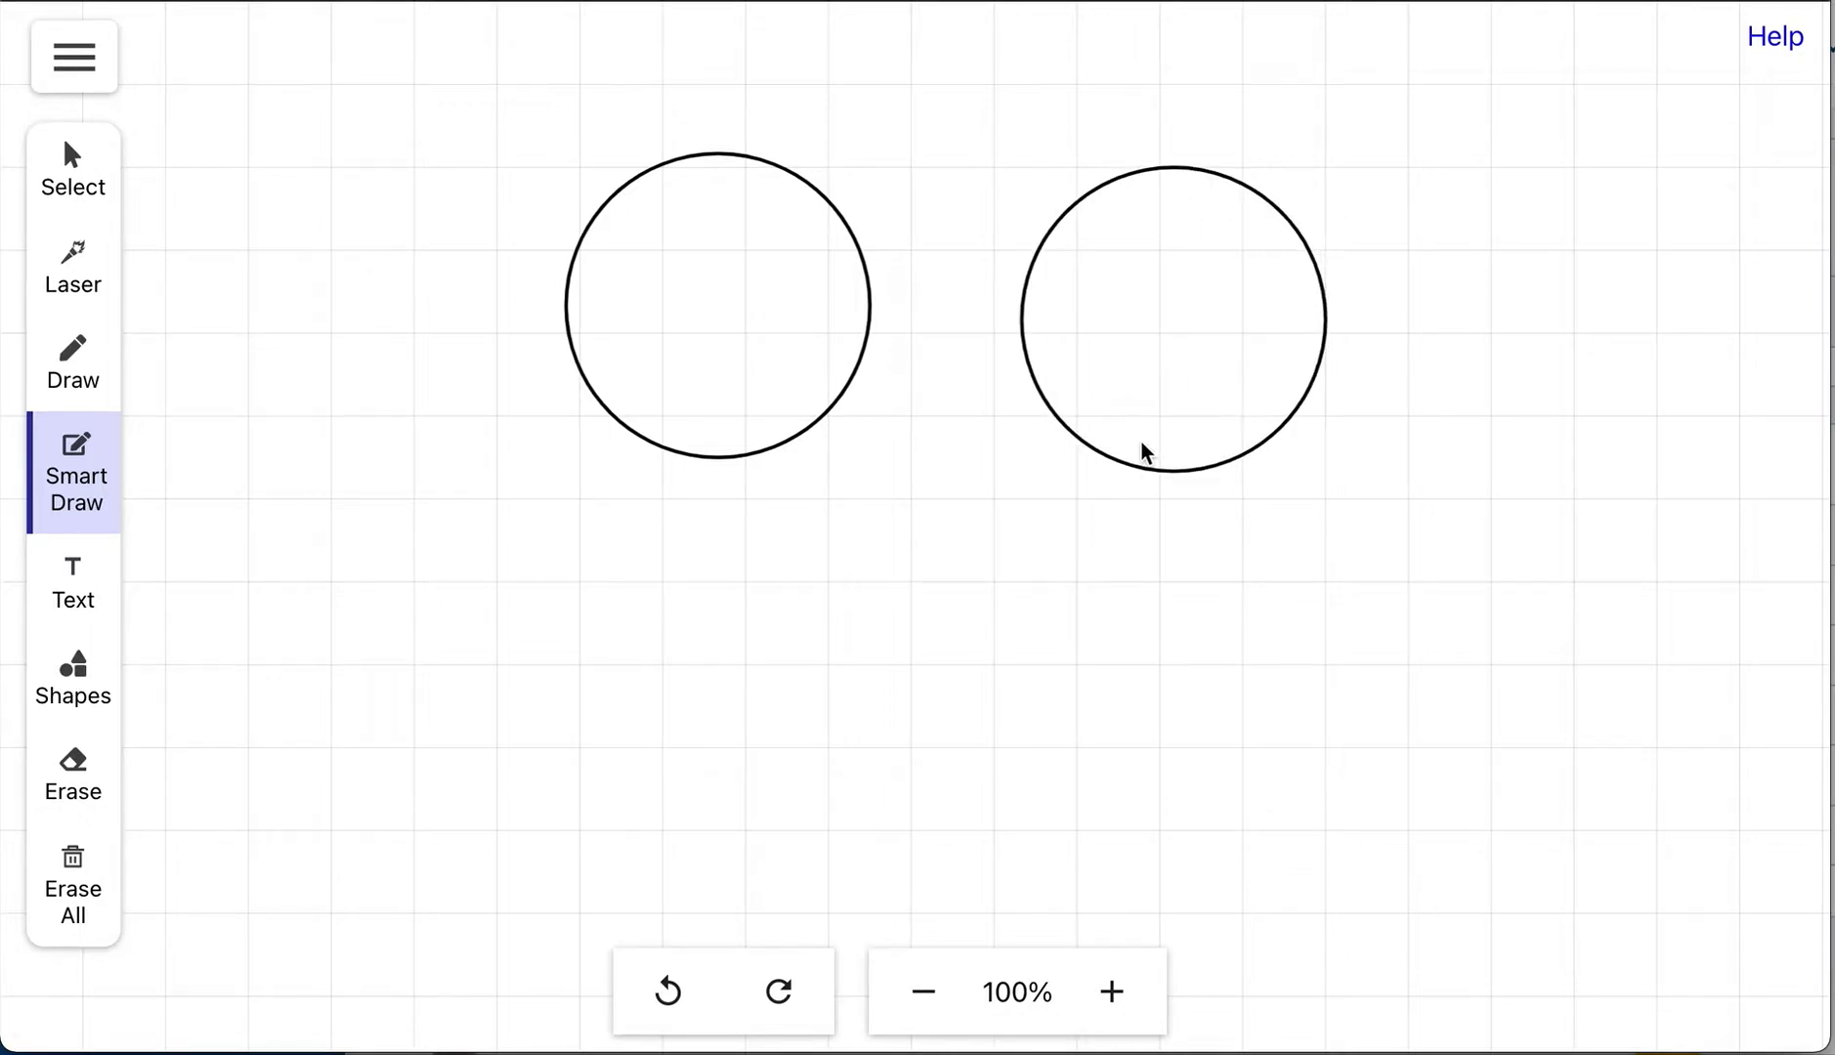
click(697, 459)
click(581, 58)
click(1022, 373)
click(1039, 69)
- Sketch two block arrows, one below the other, from separate shaft and arrowhead strokes
drag(581, 224, 926, 235)
drag(586, 280, 808, 288)
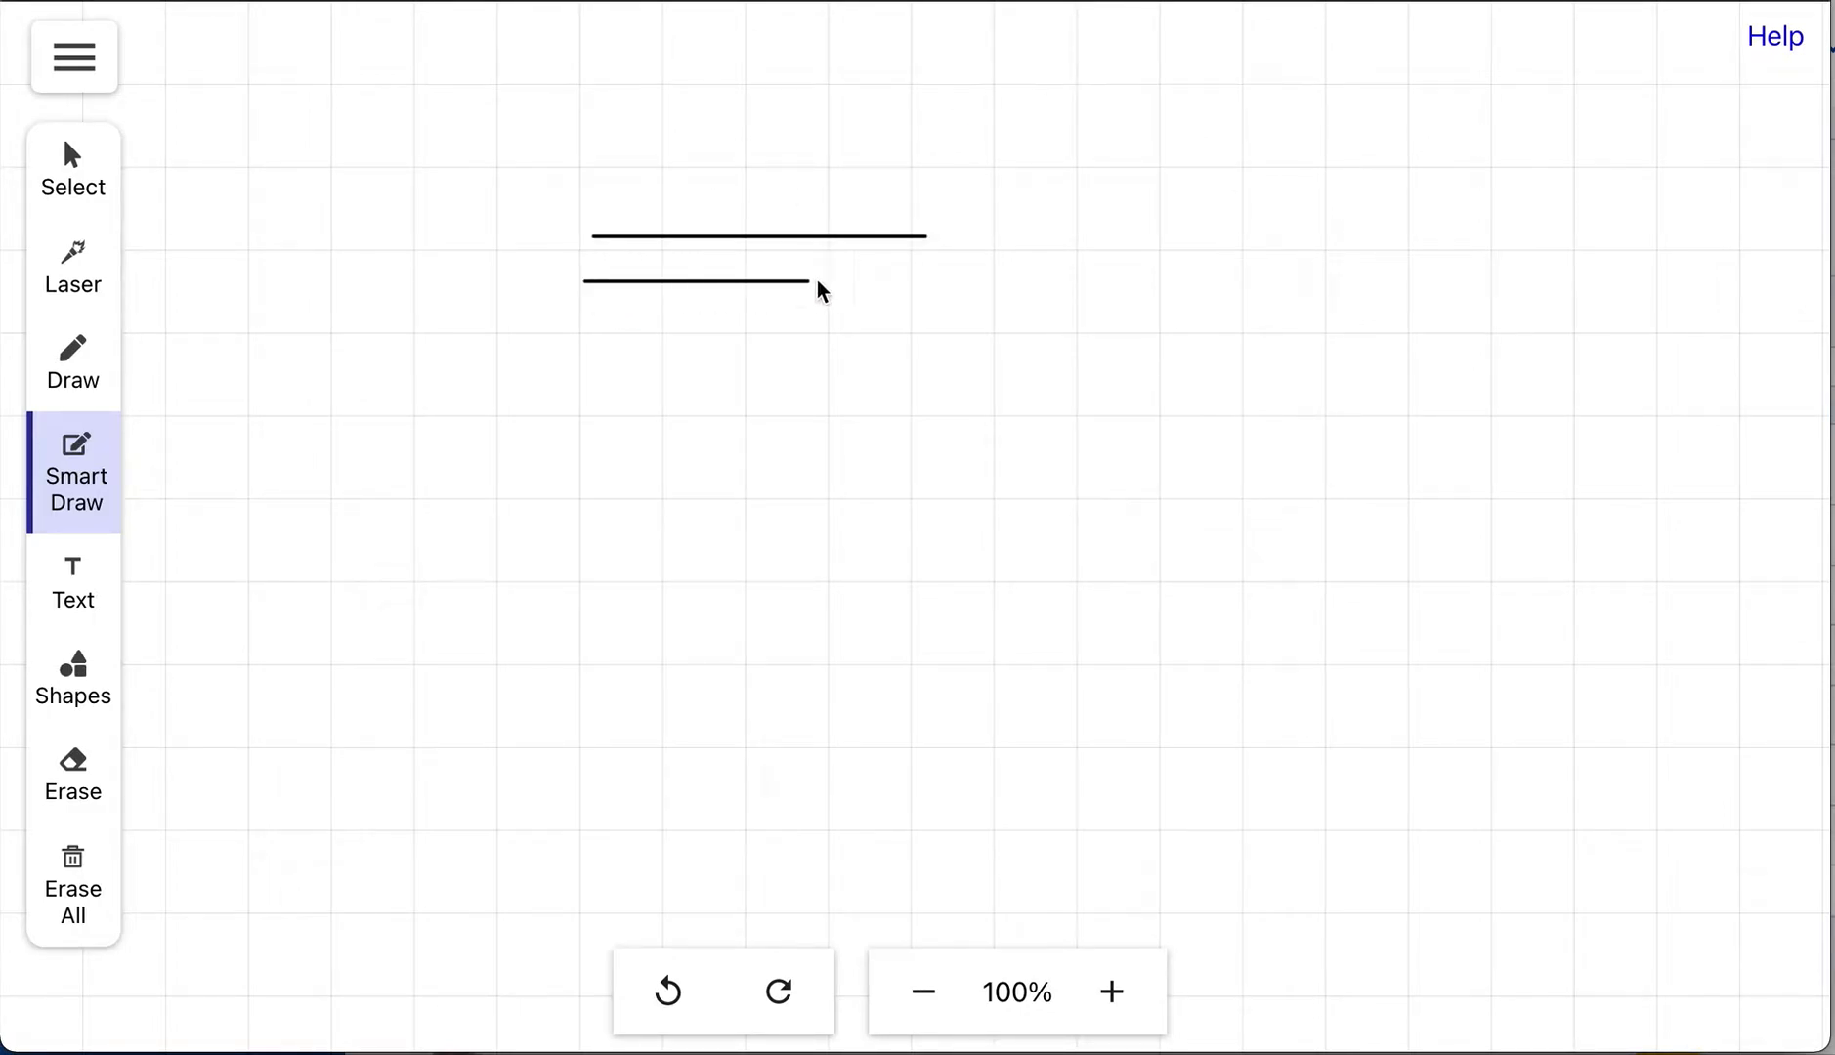
drag(930, 282, 937, 284)
mouse_move(868, 191)
mouse_down()
mouse_move(942, 245)
mouse_move(832, 369)
mouse_up()
drag(651, 526, 1007, 538)
drag(590, 583, 1008, 579)
drag(656, 479, 718, 668)
- Delete both arrow drawings, starting with the lower one
click(759, 583)
click(571, 418)
click(655, 289)
click(574, 112)
- Sketch two long winding curves side by side and clear the whole canvas
mouse_move(578, 104)
mouse_down()
mouse_move(706, 349)
mouse_move(786, 586)
mouse_move(564, 703)
mouse_up()
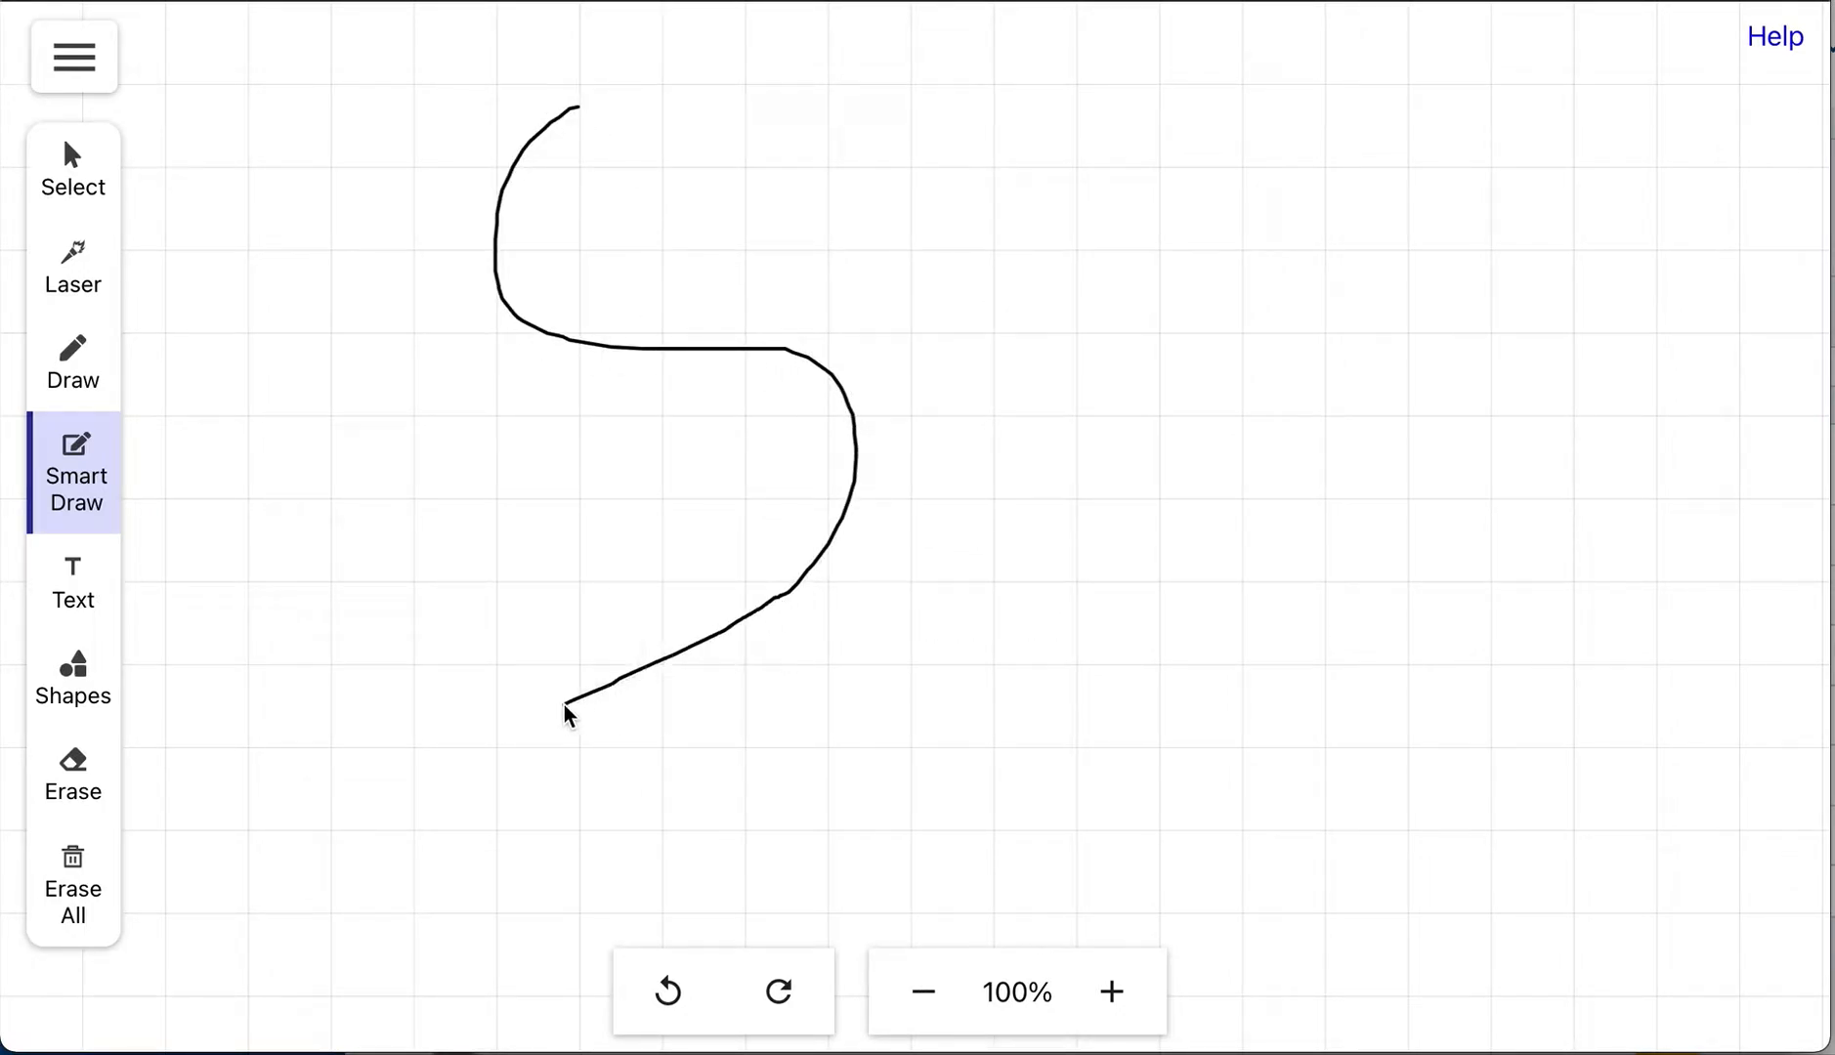
mouse_move(1044, 205)
mouse_down()
mouse_move(1053, 479)
mouse_move(1561, 832)
mouse_up()
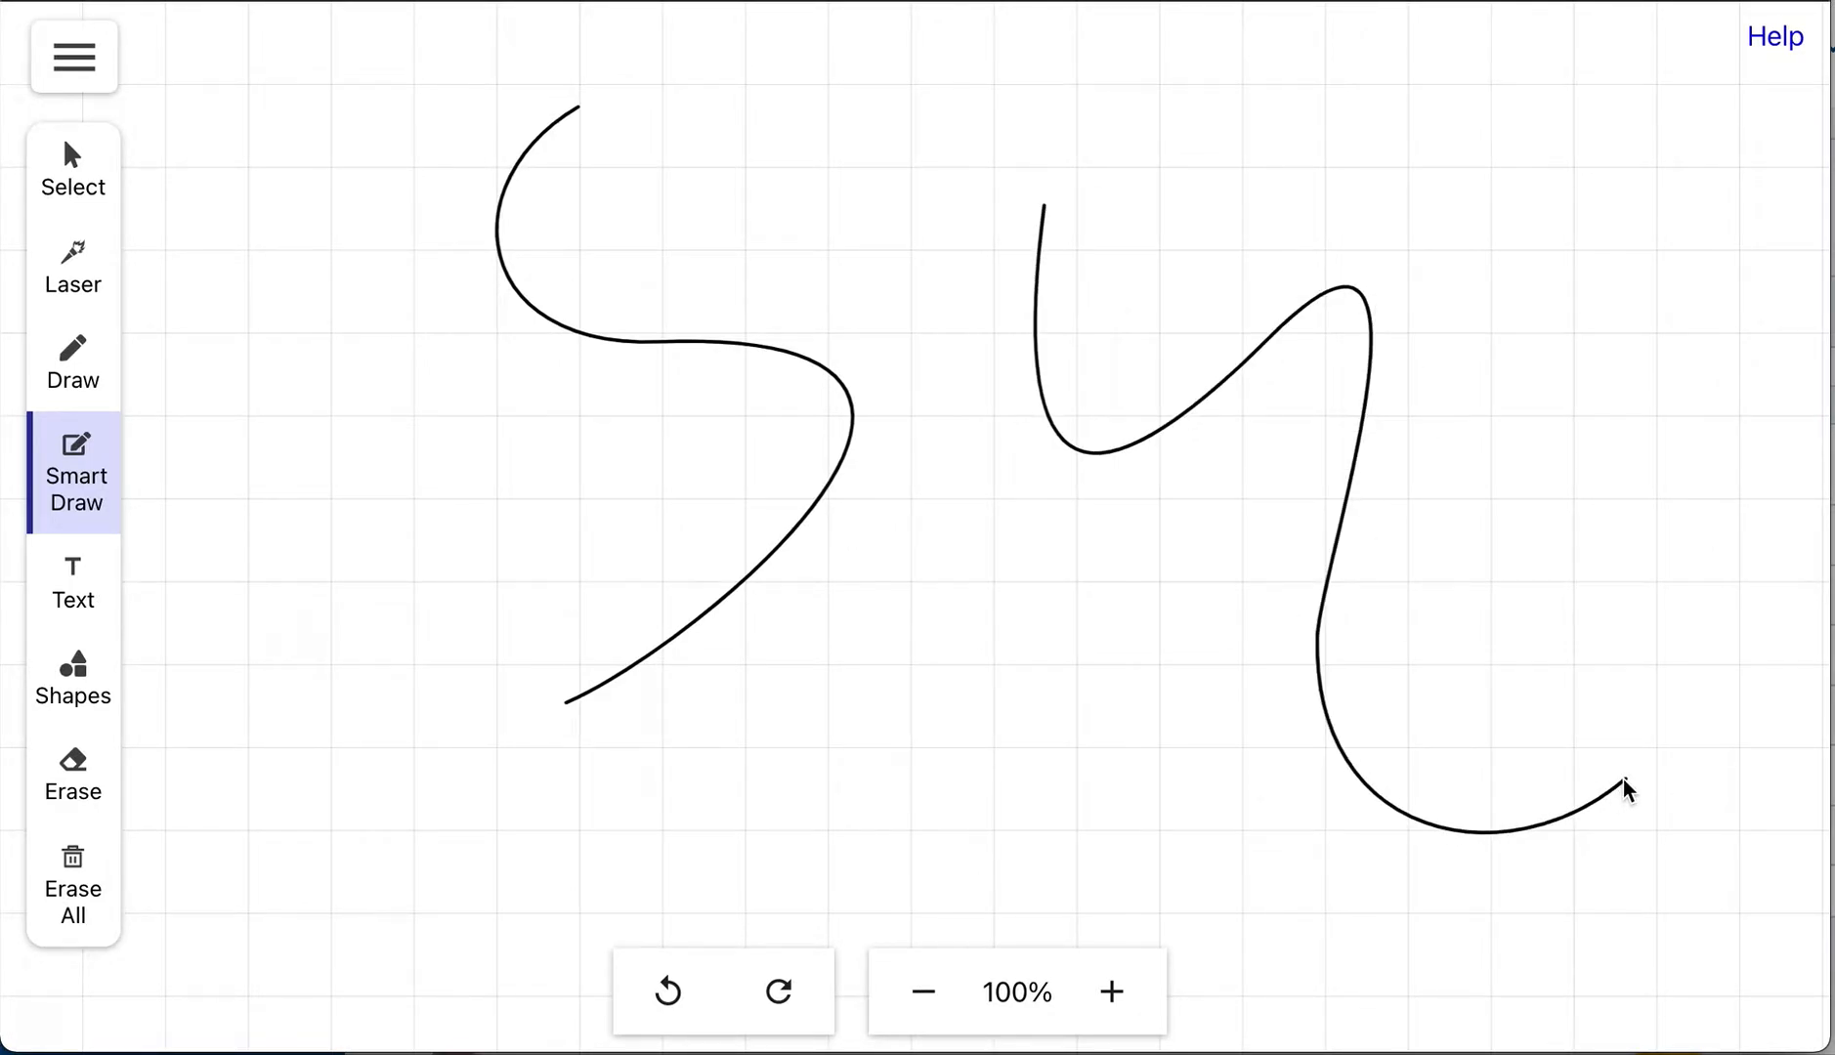
click(78, 872)
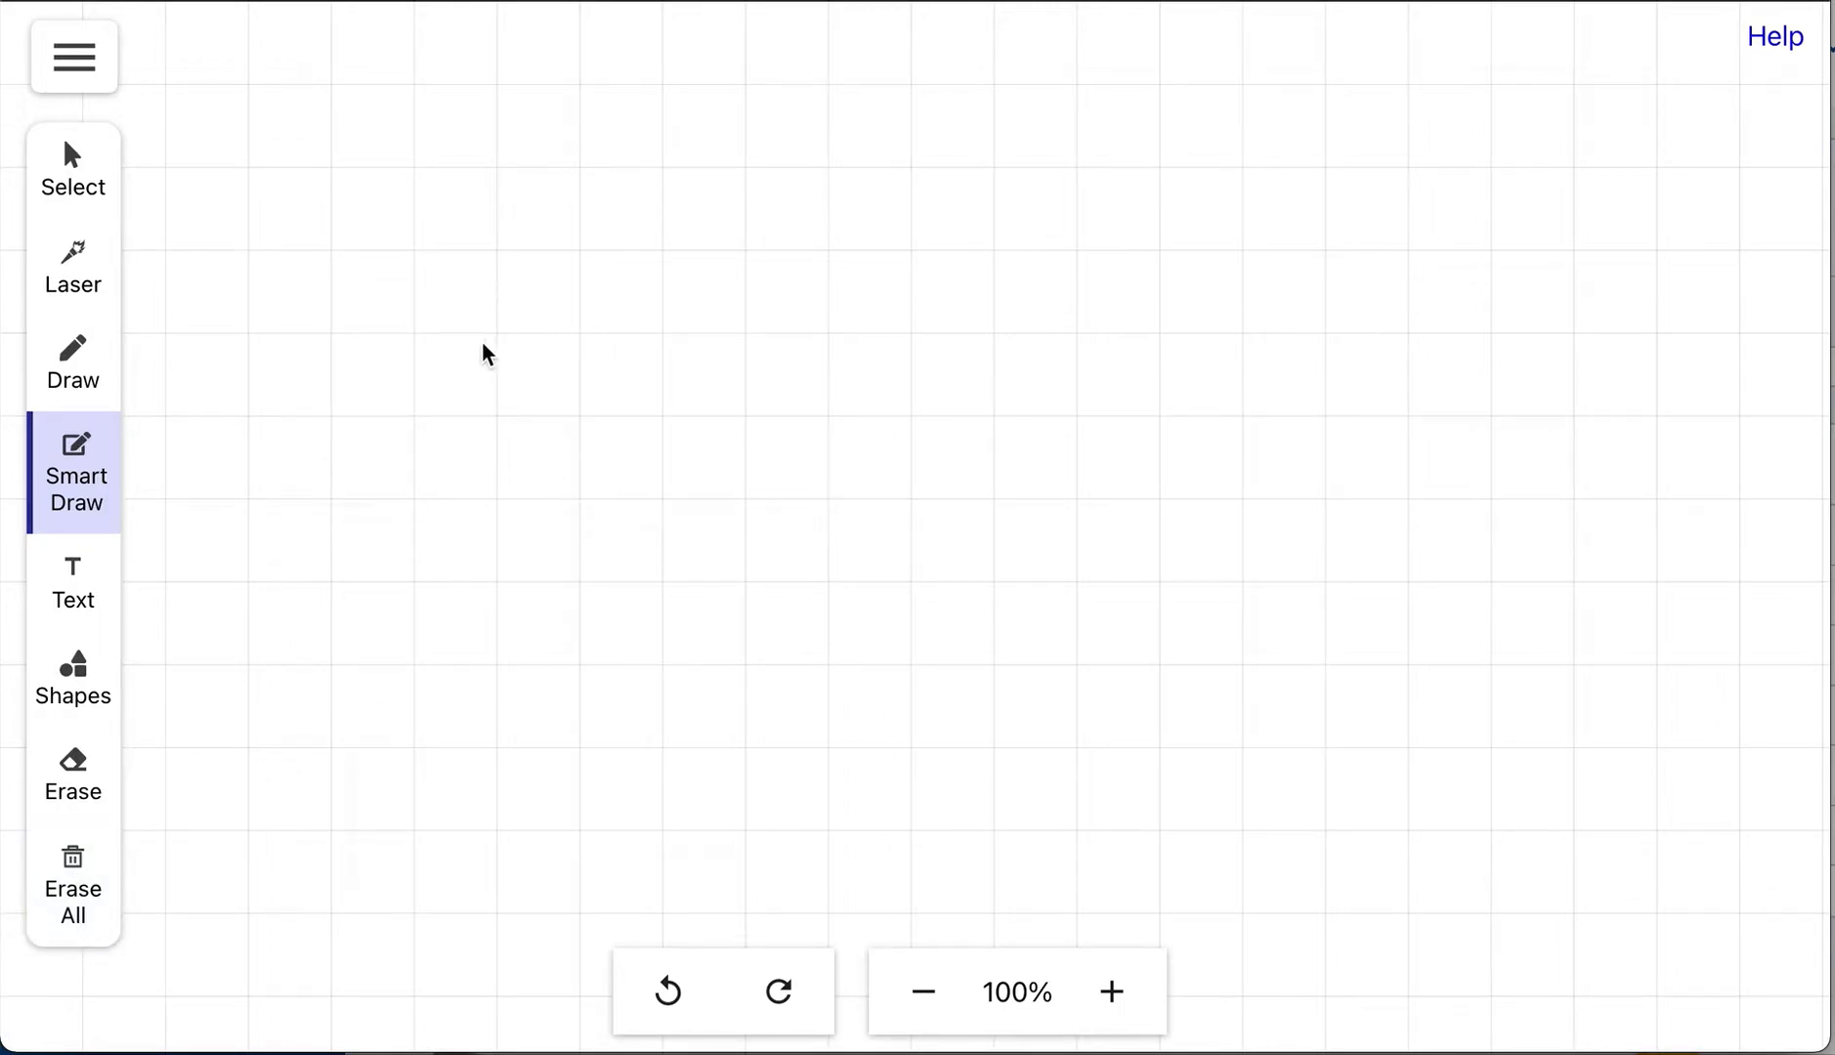
- Sketch two small rectangles side by side with a wide gap between them
mouse_move(478, 510)
mouse_down()
mouse_move(720, 381)
mouse_move(477, 351)
mouse_up()
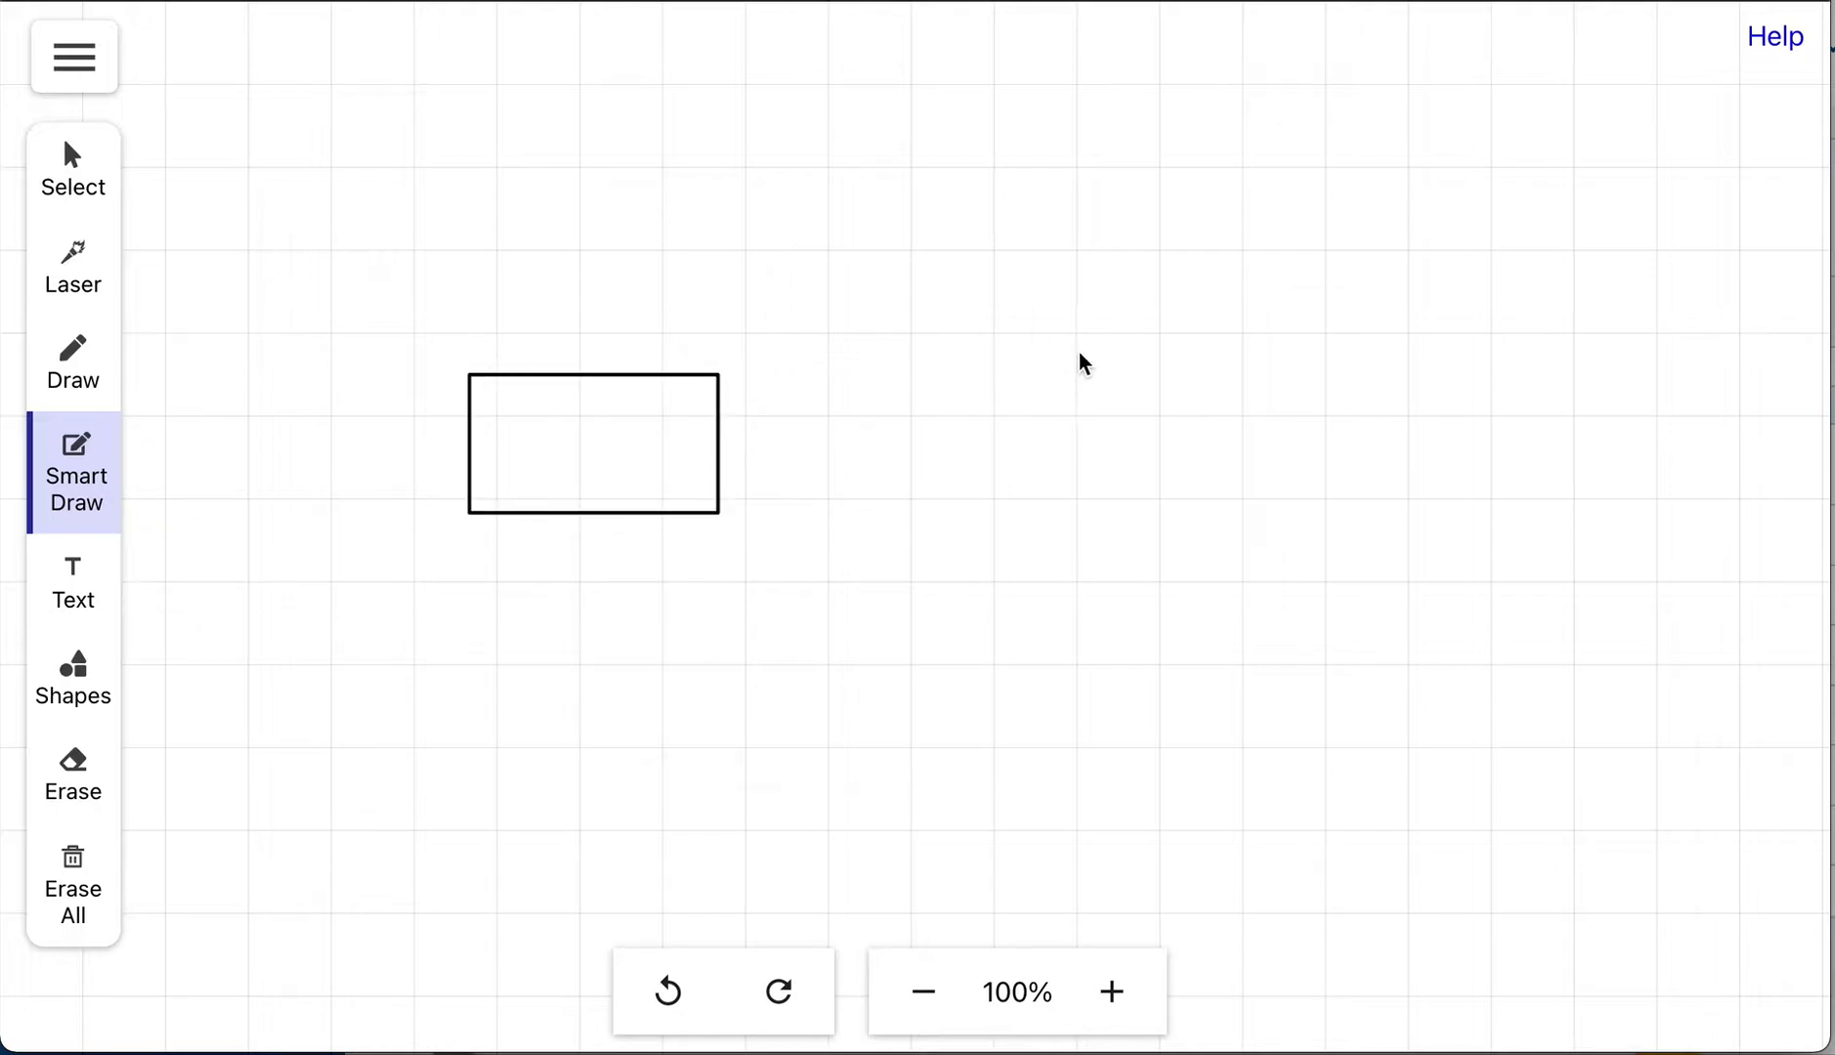
drag(1147, 516, 1272, 371)
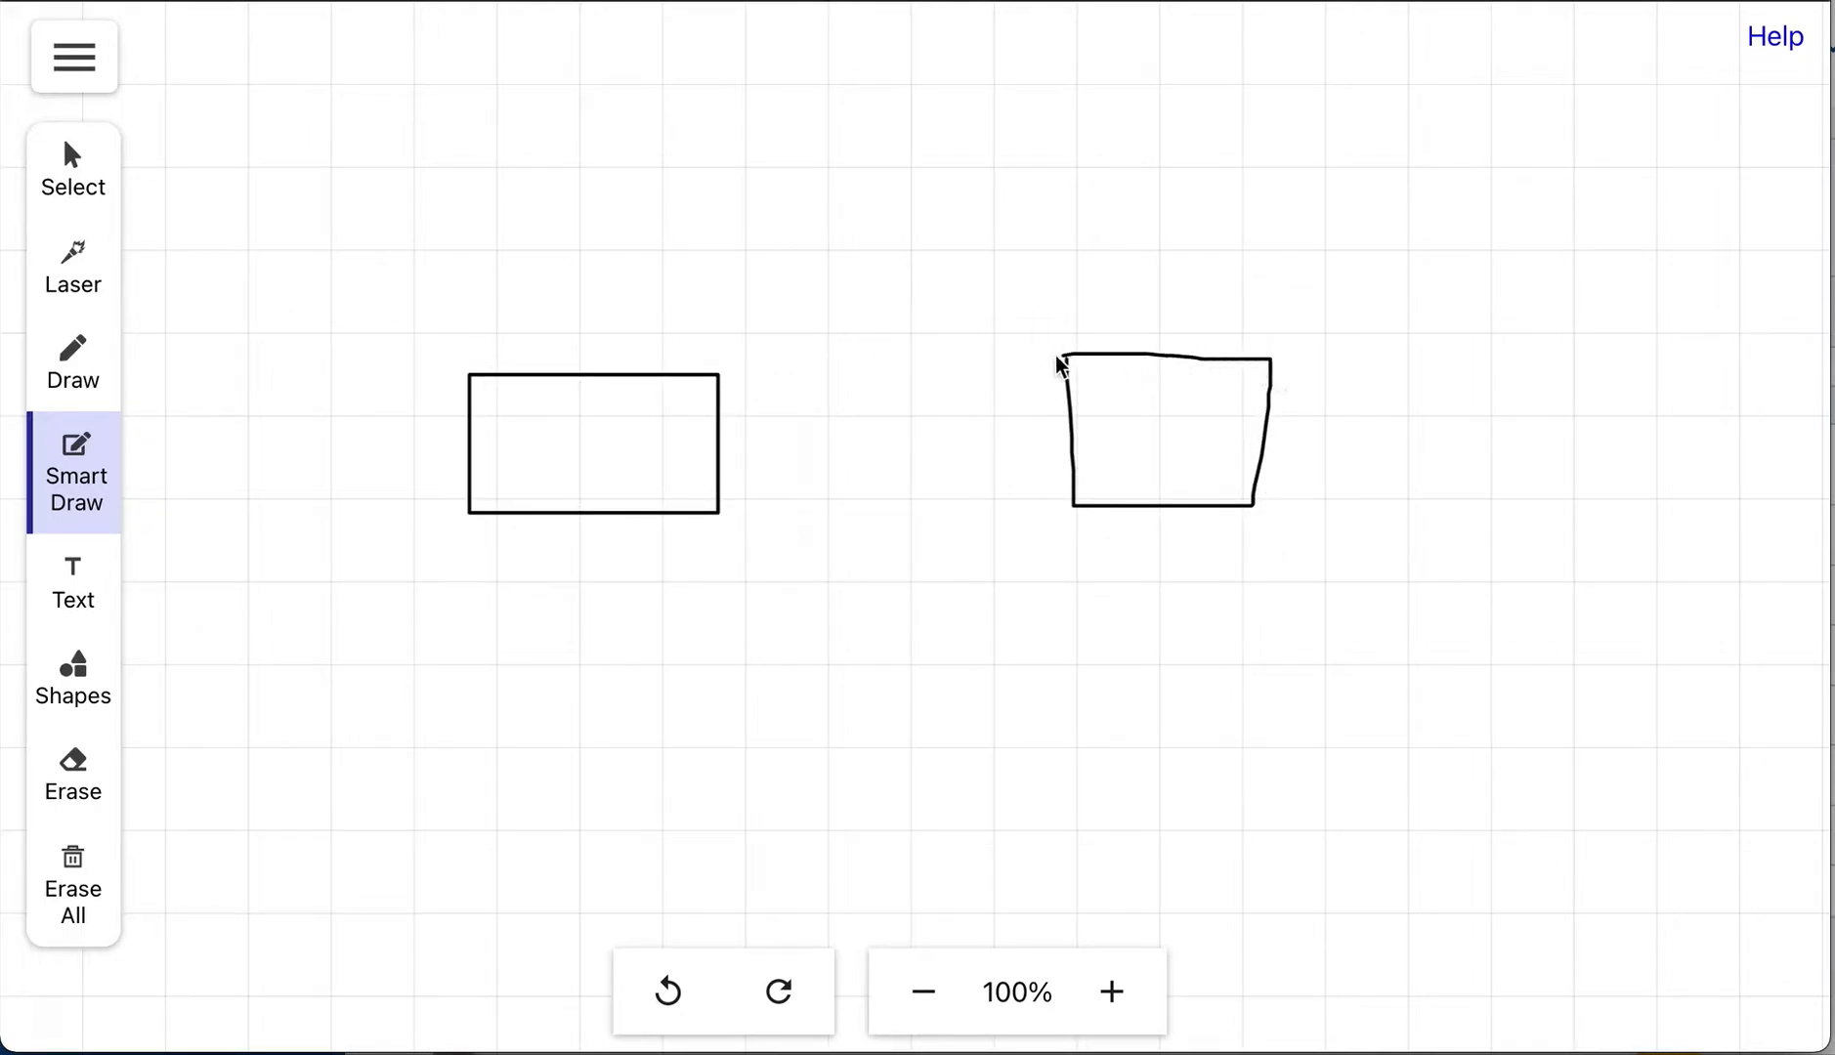
drag(1064, 363, 1065, 365)
- Connect the two rectangles with a straight arrow and an elbow arrow routed above them, and delete both connectors
drag(663, 444, 1097, 440)
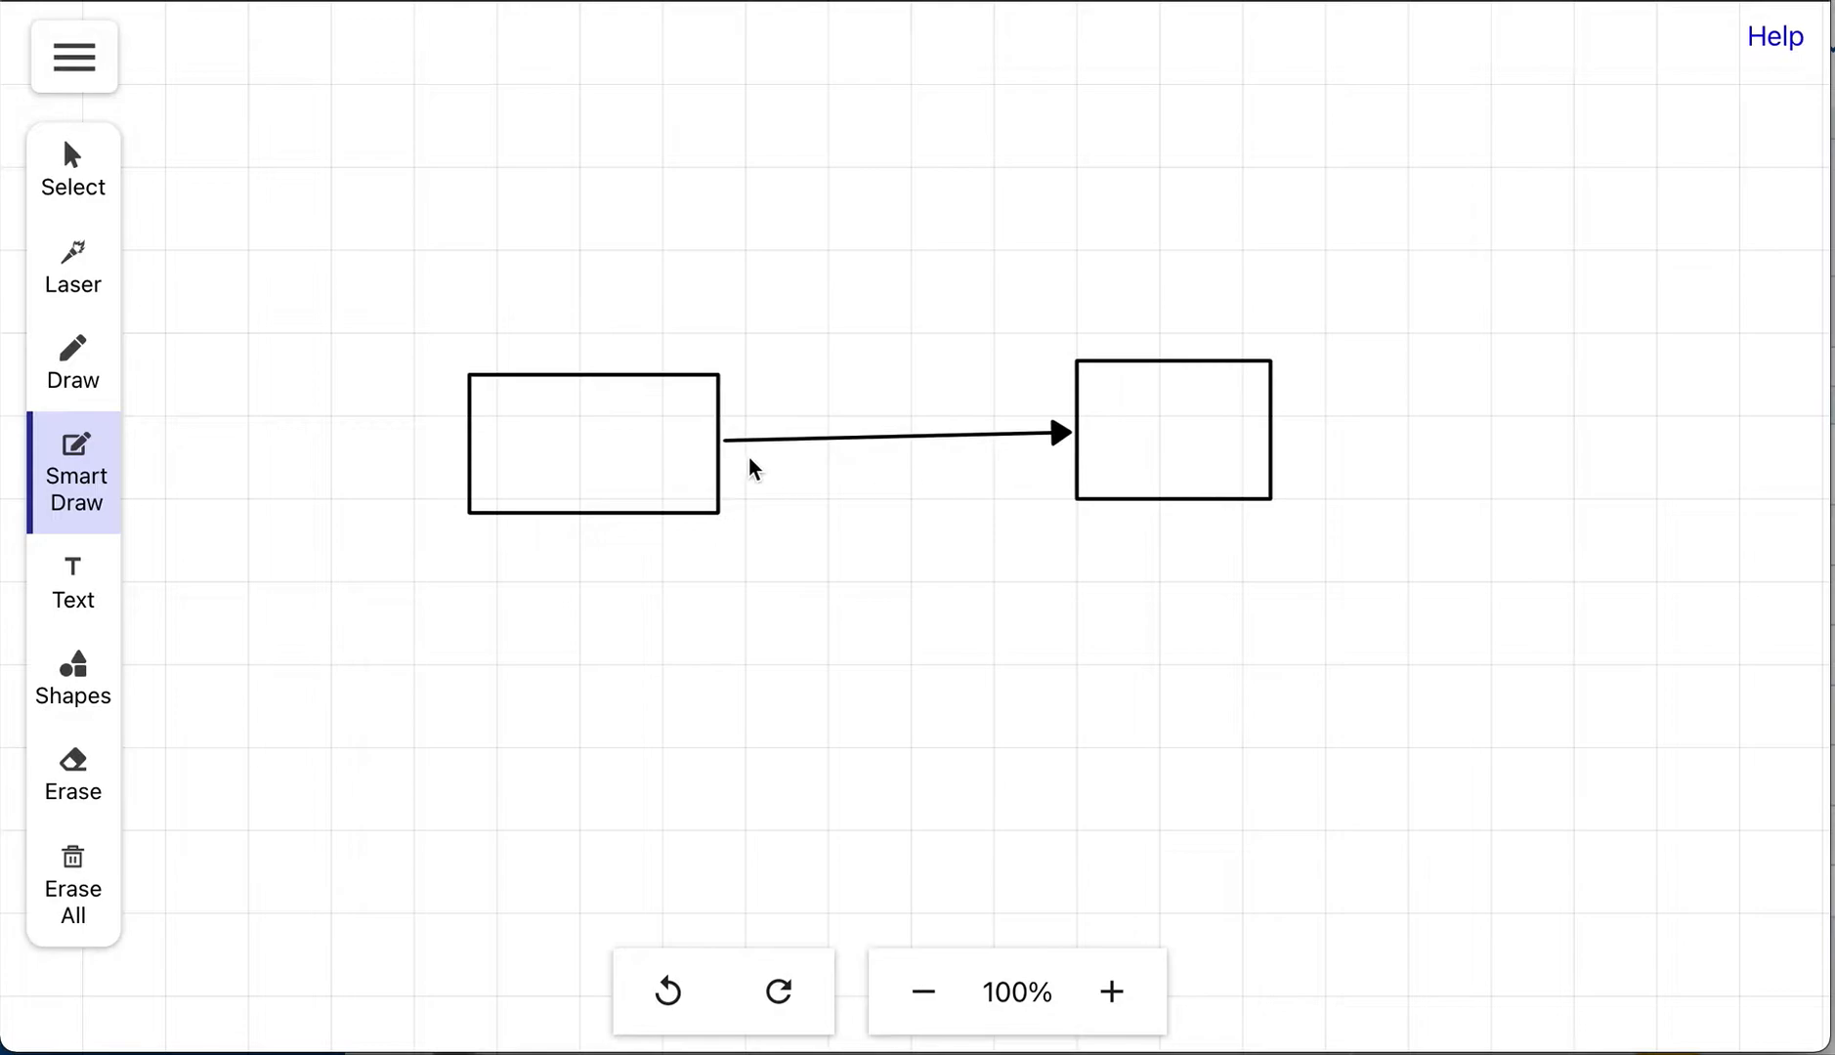
mouse_move(639, 430)
mouse_down()
mouse_move(639, 123)
mouse_move(1150, 243)
mouse_move(1154, 367)
mouse_up()
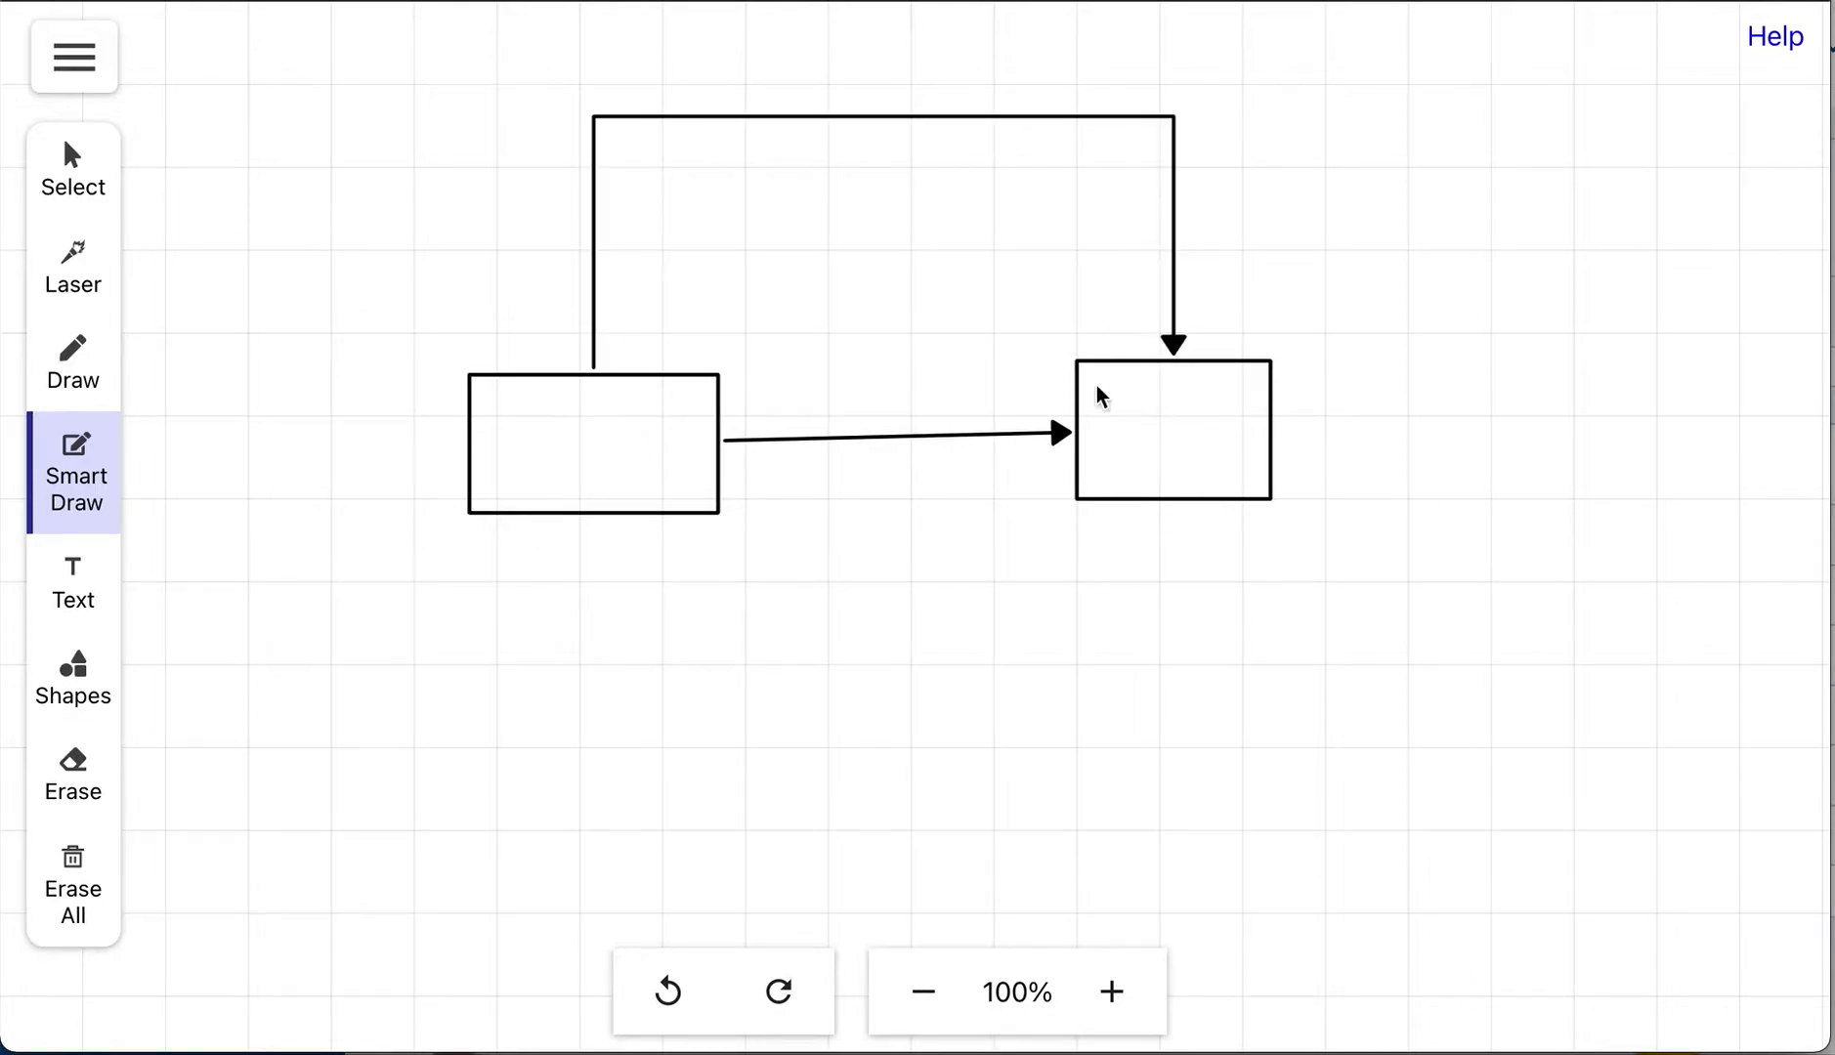
click(858, 116)
click(611, 33)
click(864, 435)
click(744, 309)
- Move the second rectangle diagonally down and to the right of the first
click(1171, 418)
drag(1171, 419, 1319, 809)
mouse_move(618, 475)
mouse_down()
mouse_move(591, 377)
mouse_move(870, 415)
mouse_move(1163, 796)
mouse_move(1236, 797)
mouse_up()
click(668, 991)
click(886, 705)
click(606, 100)
- Draw an elbow connector from the first rectangle's top edge to the second rectangle's left side, and delete it
mouse_move(593, 430)
mouse_down()
mouse_move(591, 168)
mouse_move(956, 184)
mouse_move(959, 706)
mouse_up()
drag(951, 817, 1268, 814)
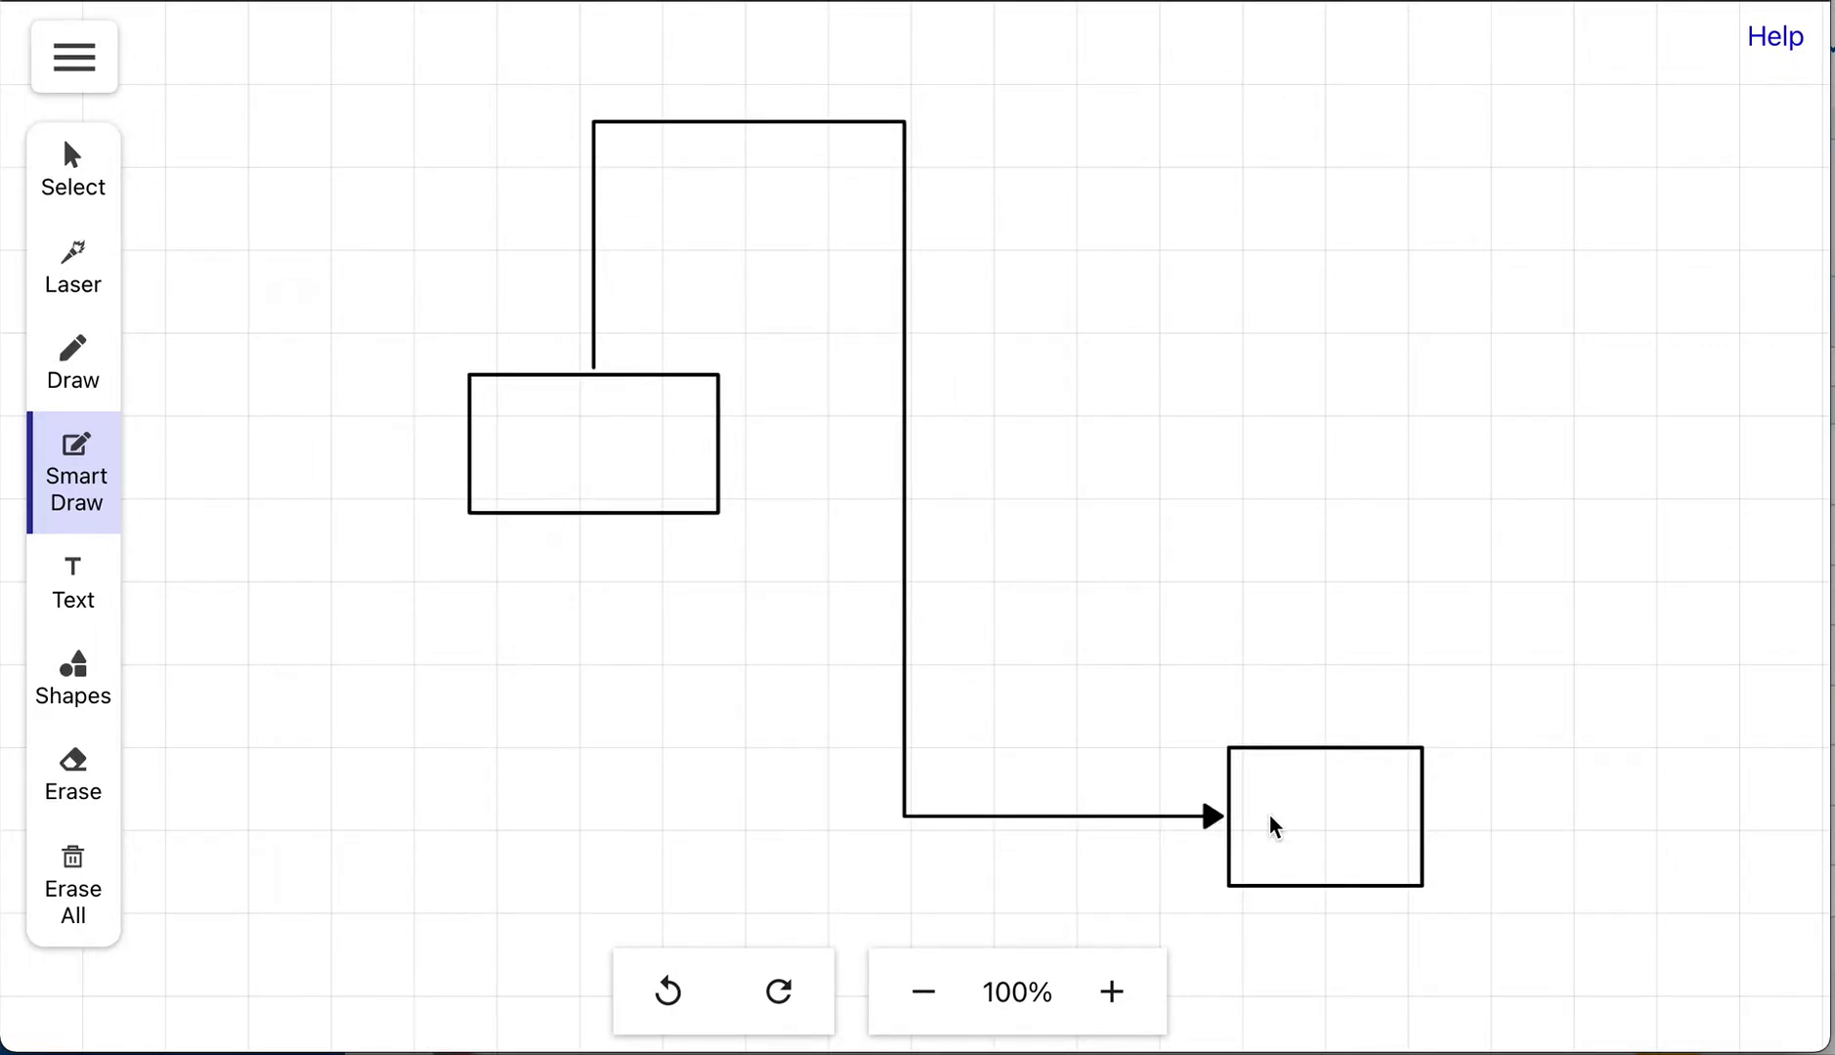
click(919, 707)
click(617, 39)
- Draw an elbow connector from the first rectangle's top around to the second's right side, and label its upper segment "Some text"
mouse_move(647, 428)
mouse_down()
mouse_move(639, 176)
mouse_move(1749, 305)
mouse_up()
mouse_move(1747, 207)
mouse_down()
mouse_move(1700, 906)
mouse_move(1377, 825)
mouse_up()
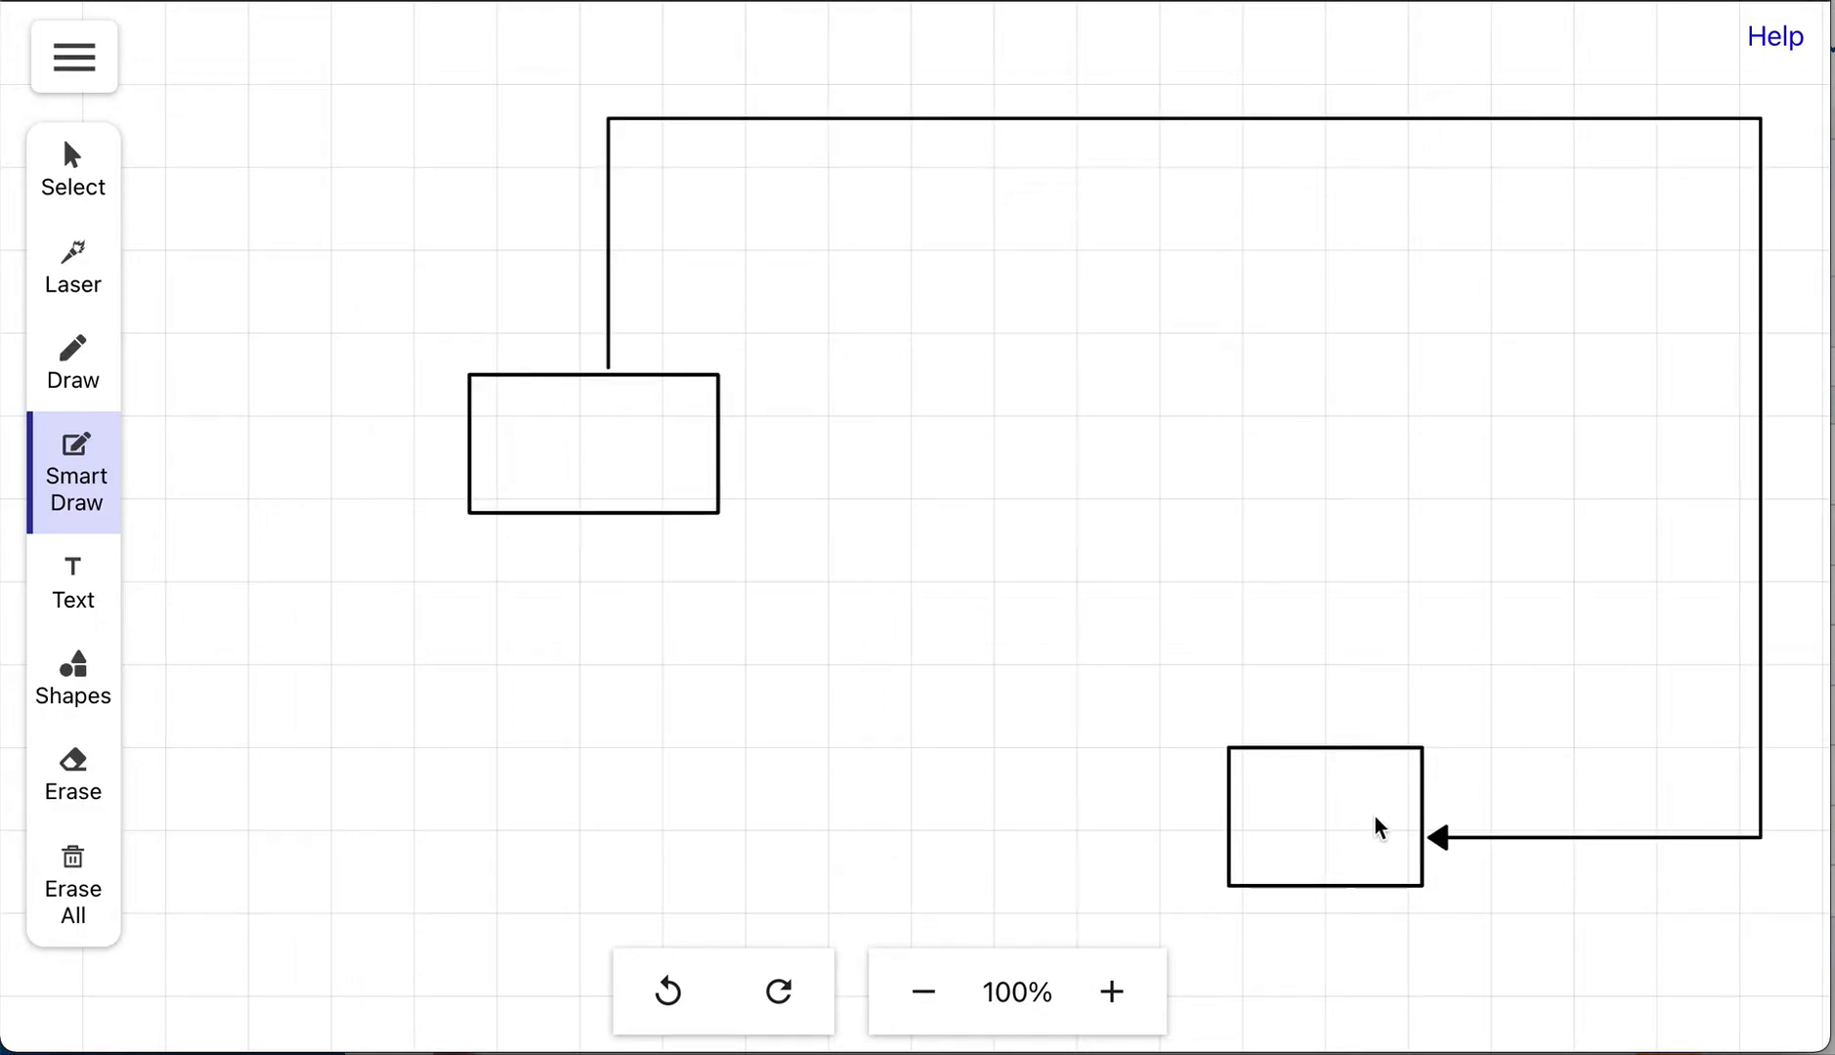
double_click(779, 119)
key(BackSpace)
key(BackSpace)
key(BackSpace)
key(BackSpace)
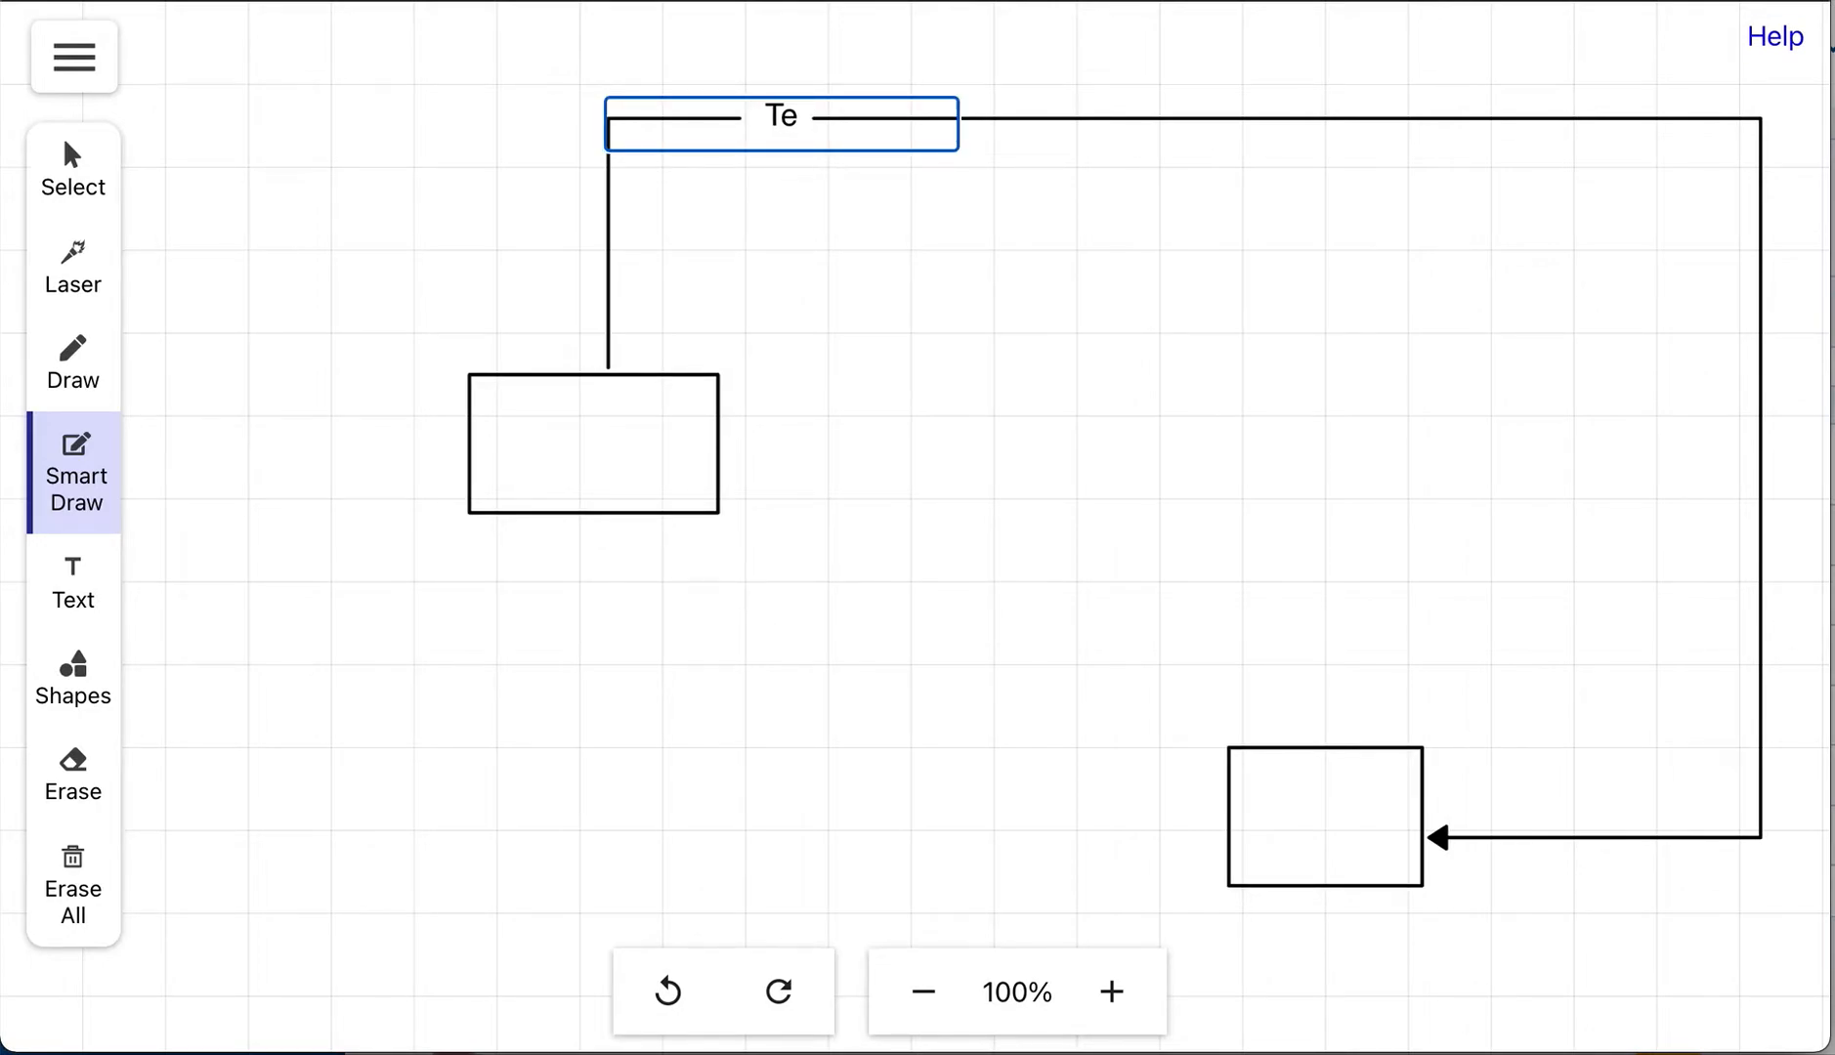
text(Some text)
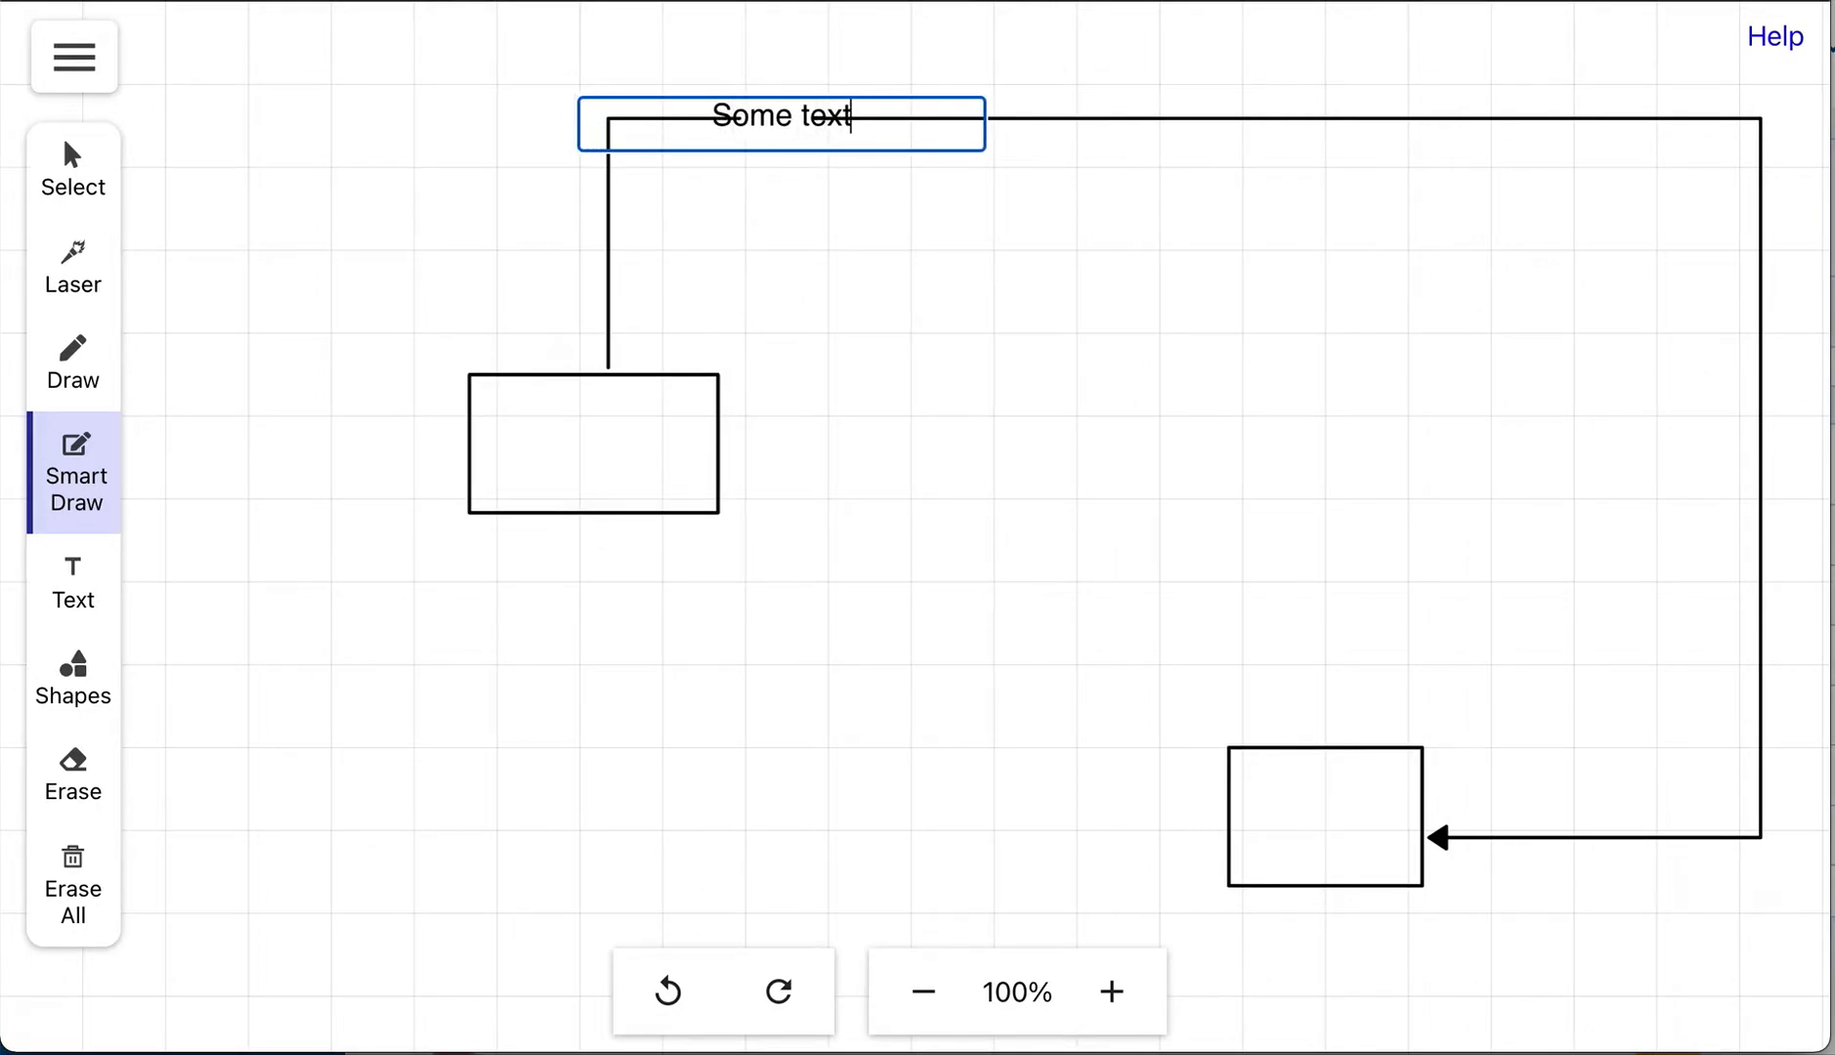
click(871, 330)
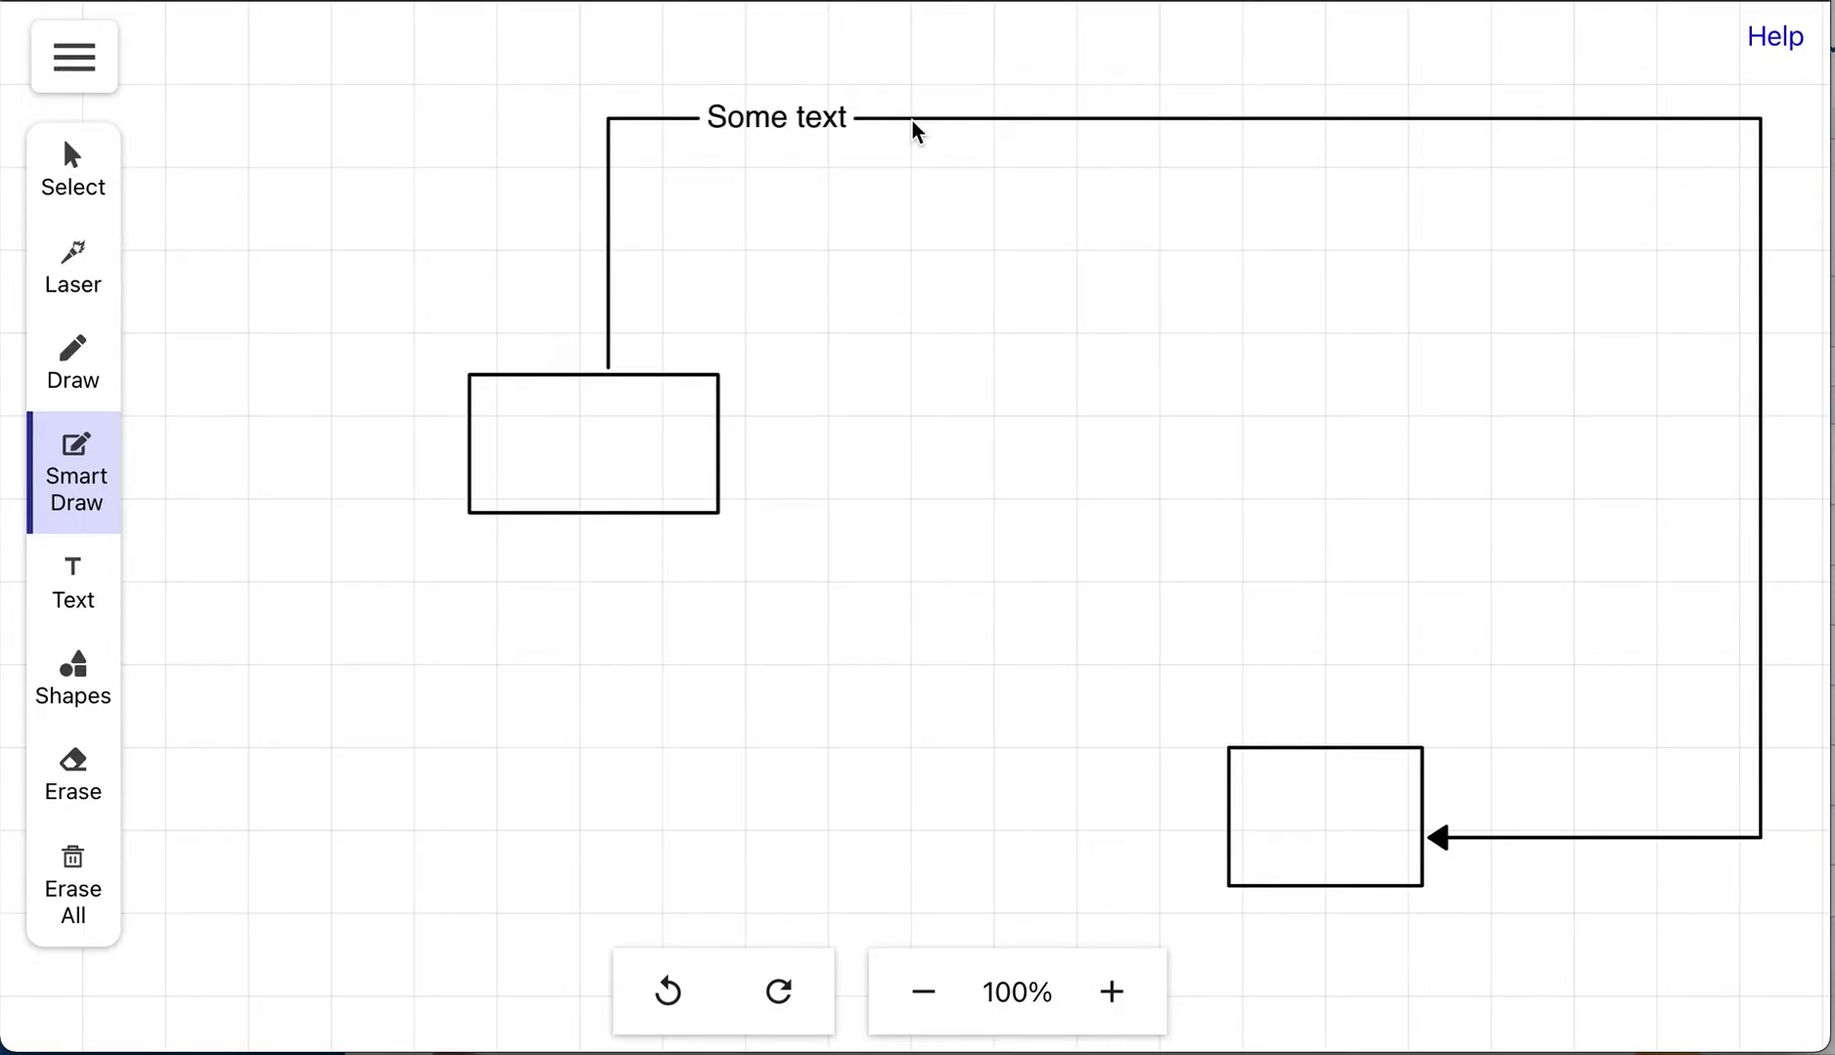
- Slide the "Some text" label along the connector's upper segment to near its right-hand corner
click(911, 120)
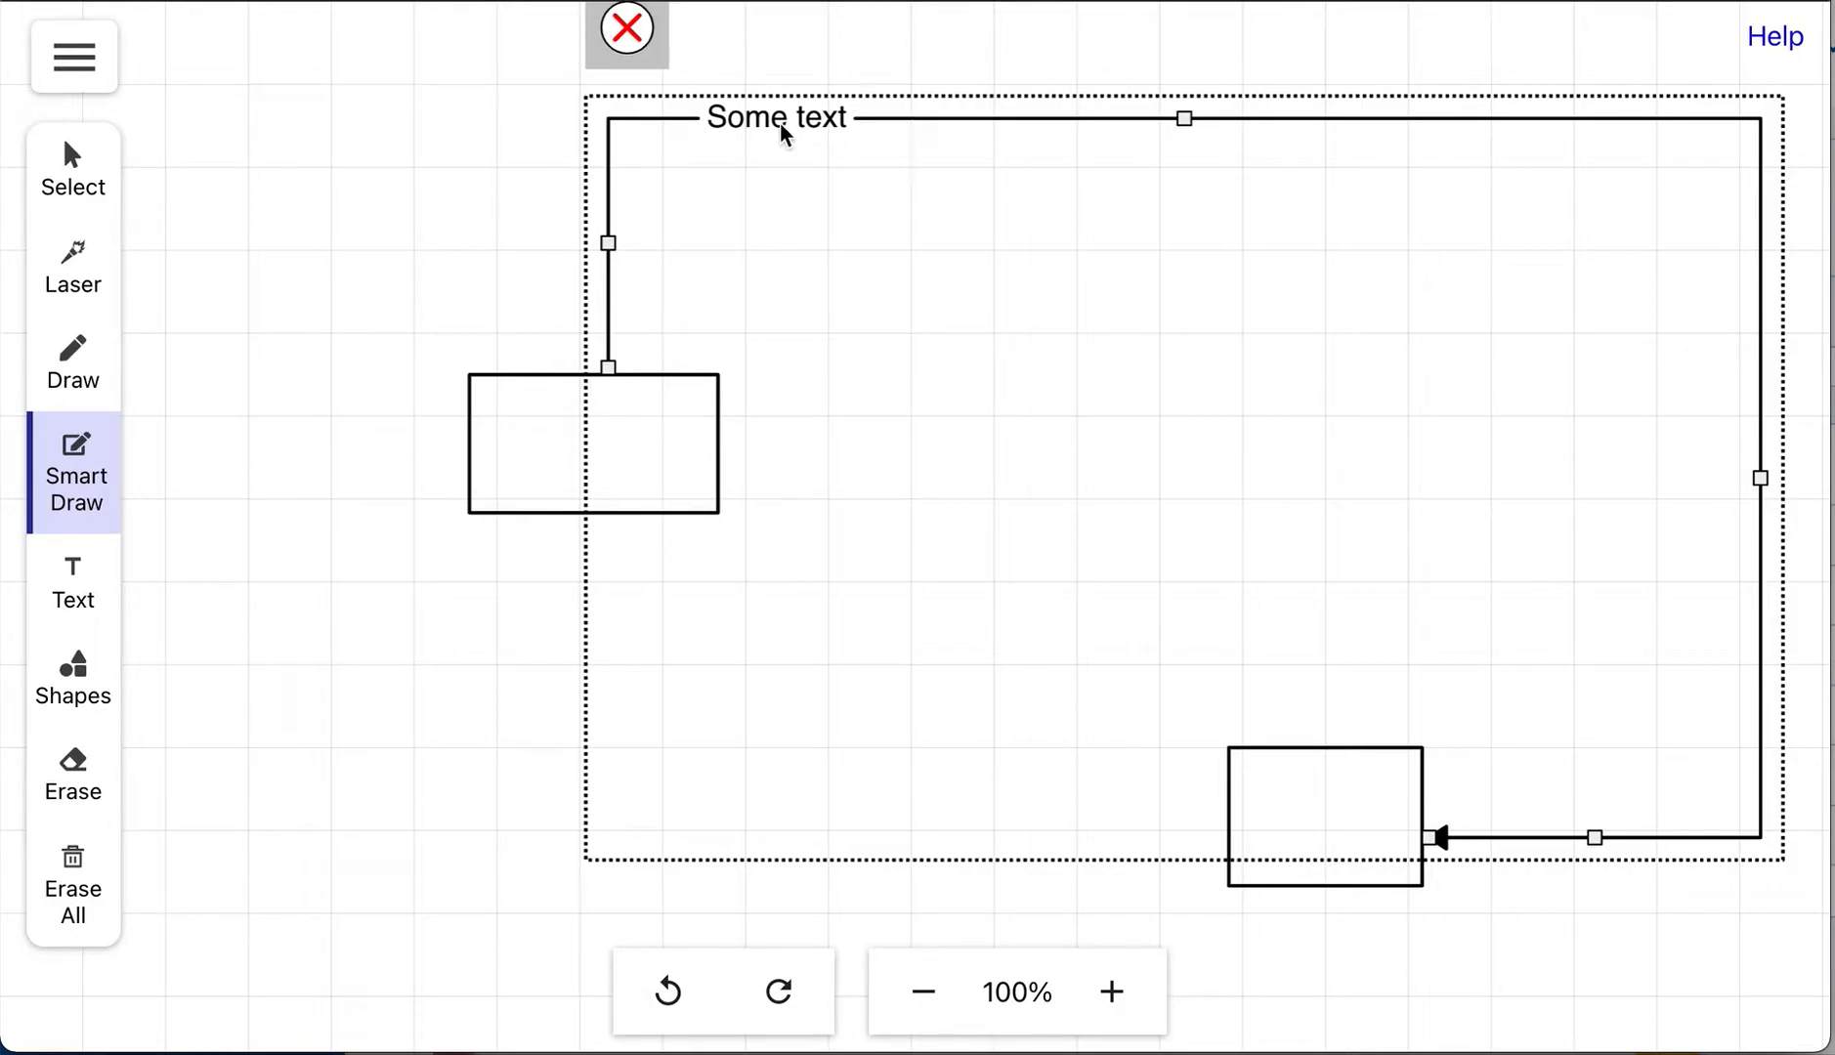
drag(780, 122, 1612, 122)
click(819, 110)
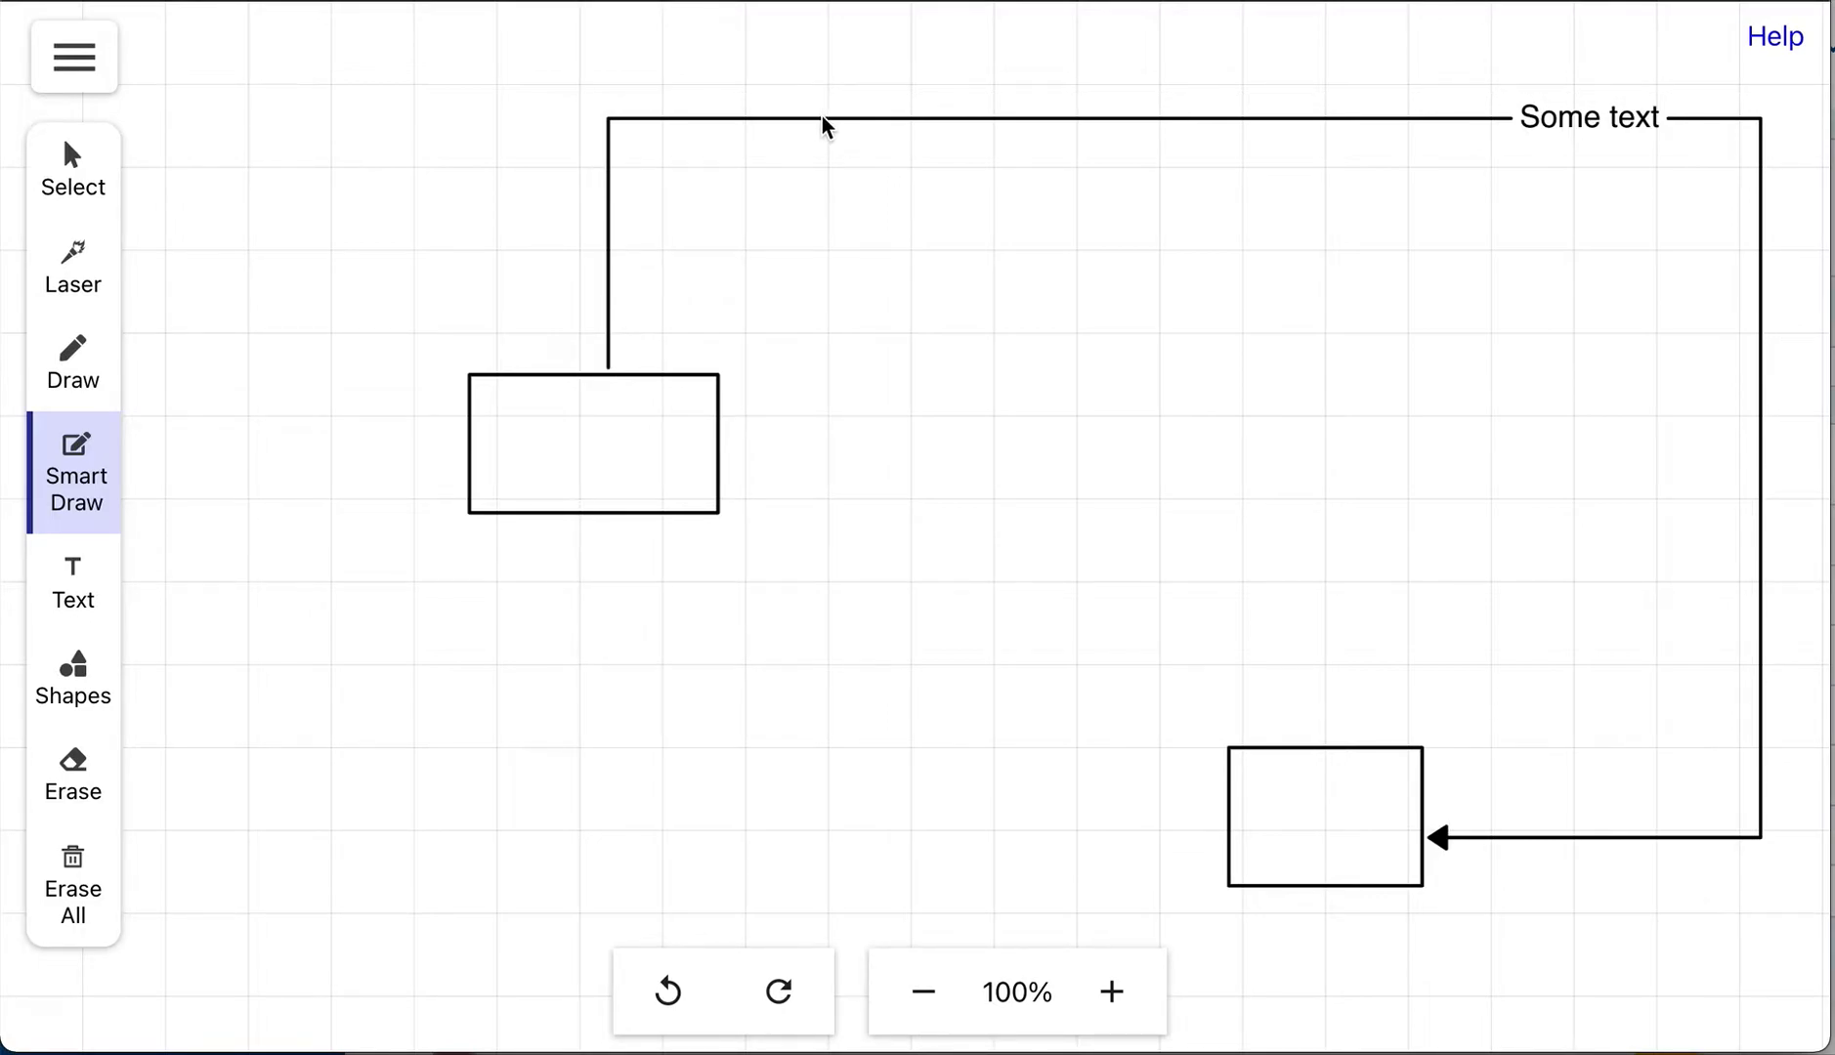
- Add the label "A text here" to the connector's upper segment and shift it slightly to the right
double_click(821, 118)
key(BackSpace)
key(BackSpace)
key(BackSpace)
key(BackSpace)
text(A text here)
click(851, 245)
click(798, 137)
drag(798, 137, 953, 127)
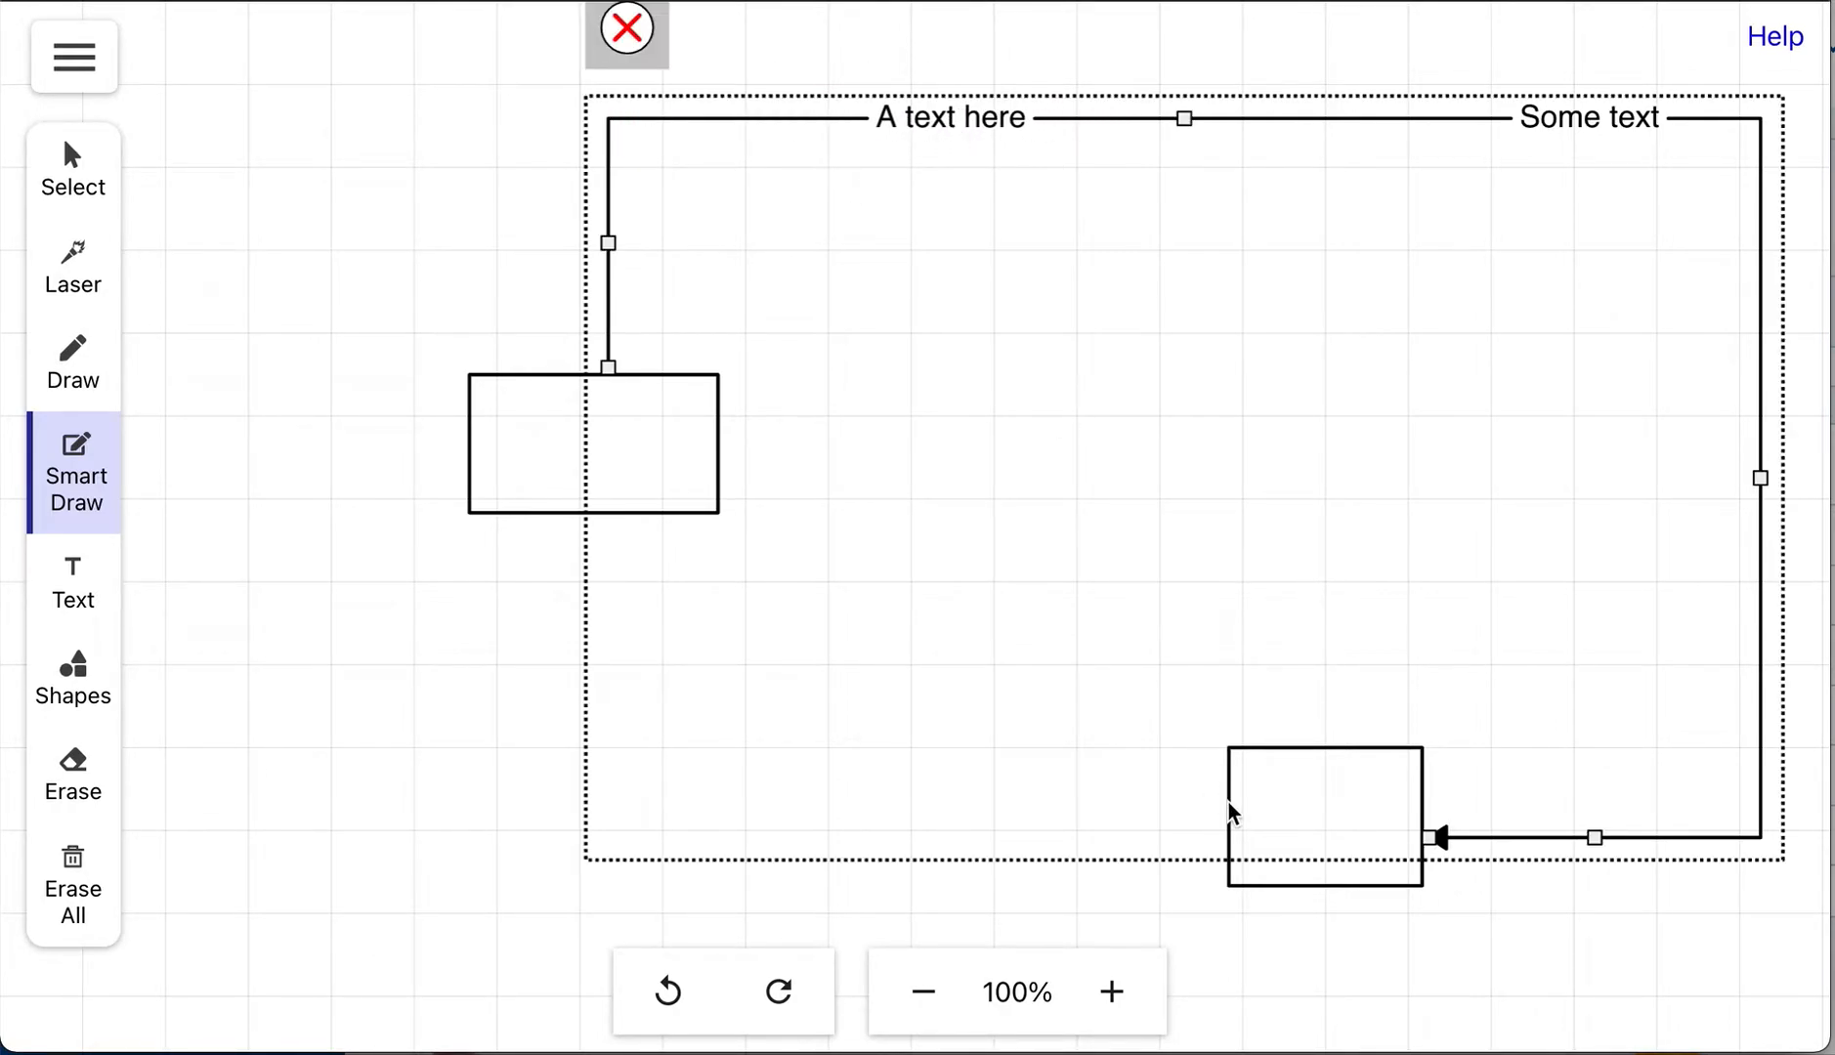
- Delete the labelled elbow connector between the two rectangles
click(1268, 804)
click(1268, 804)
click(953, 593)
click(769, 115)
click(625, 33)
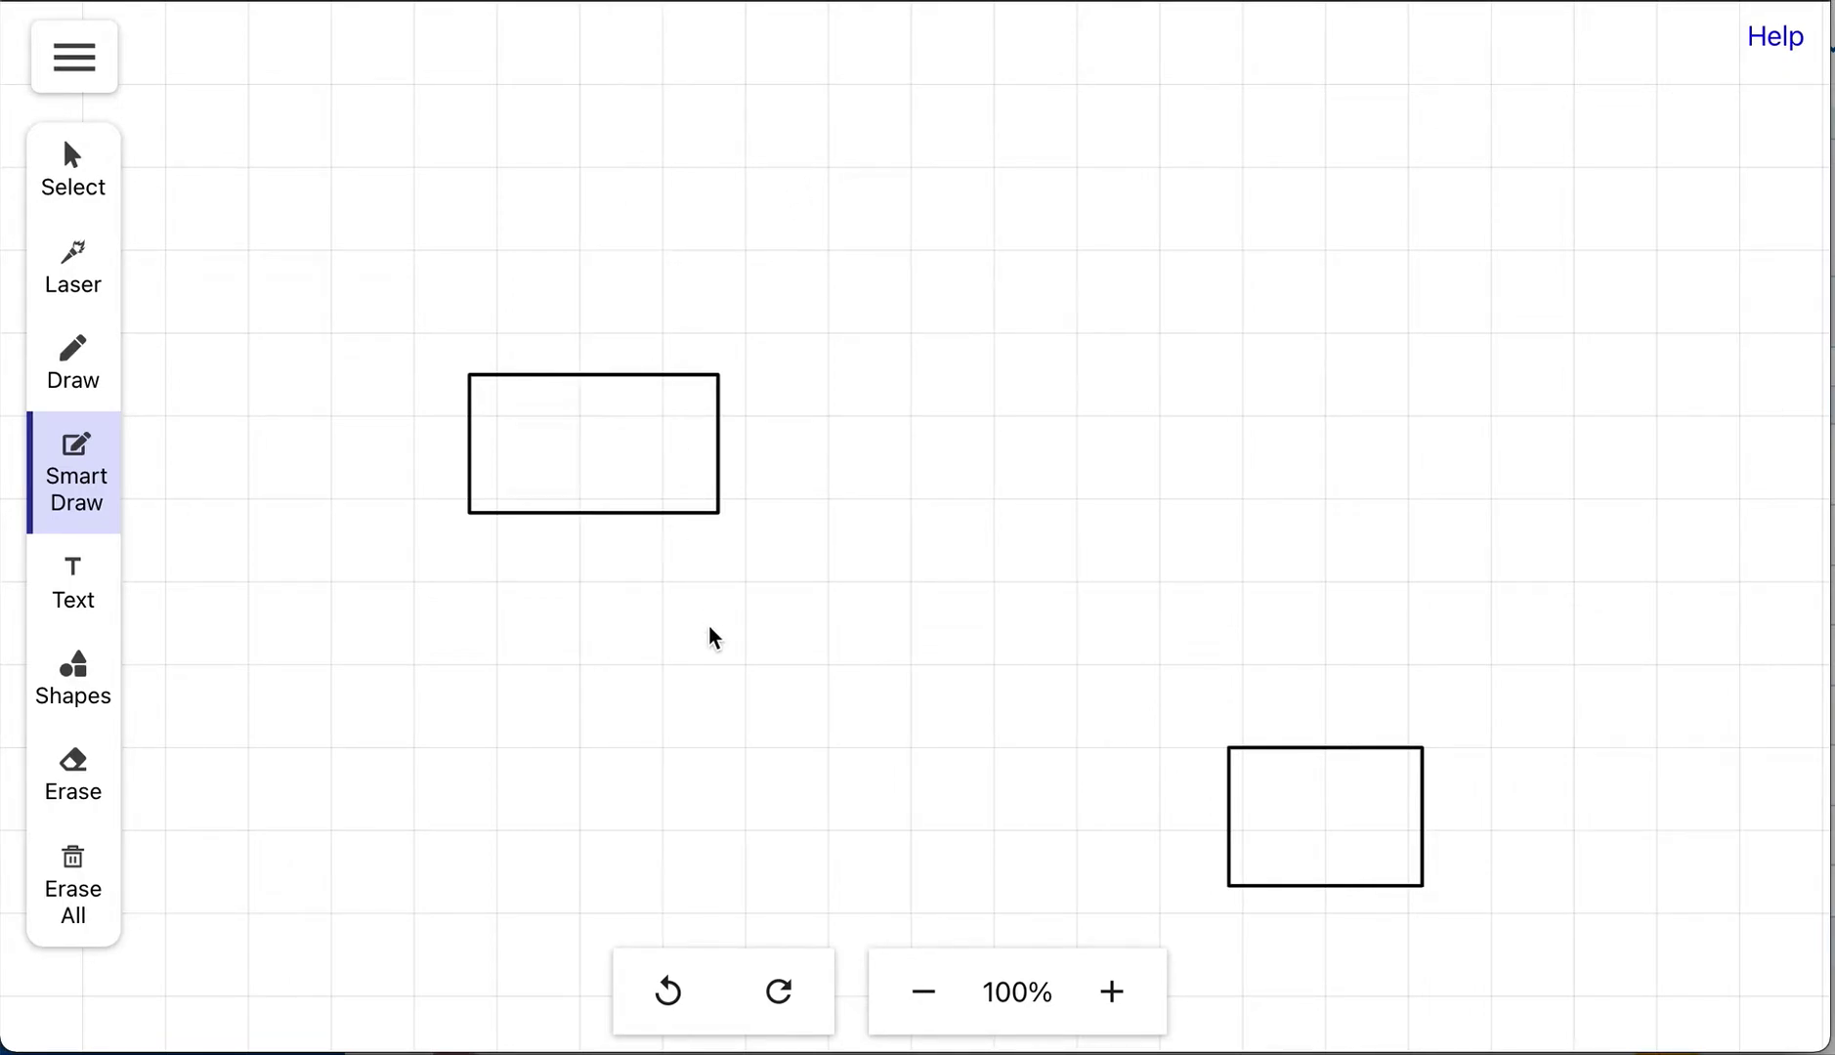
- Join the rectangles with an arching connector and an S-shaped curved connector, and move the first rectangle up and to the left
mouse_move(650, 450)
mouse_down()
mouse_move(716, 749)
mouse_move(1302, 725)
mouse_move(1314, 789)
mouse_up()
click(635, 488)
mouse_move(632, 479)
mouse_down()
mouse_move(563, 368)
mouse_move(1322, 640)
mouse_move(1319, 723)
mouse_up()
click(564, 486)
click(405, 571)
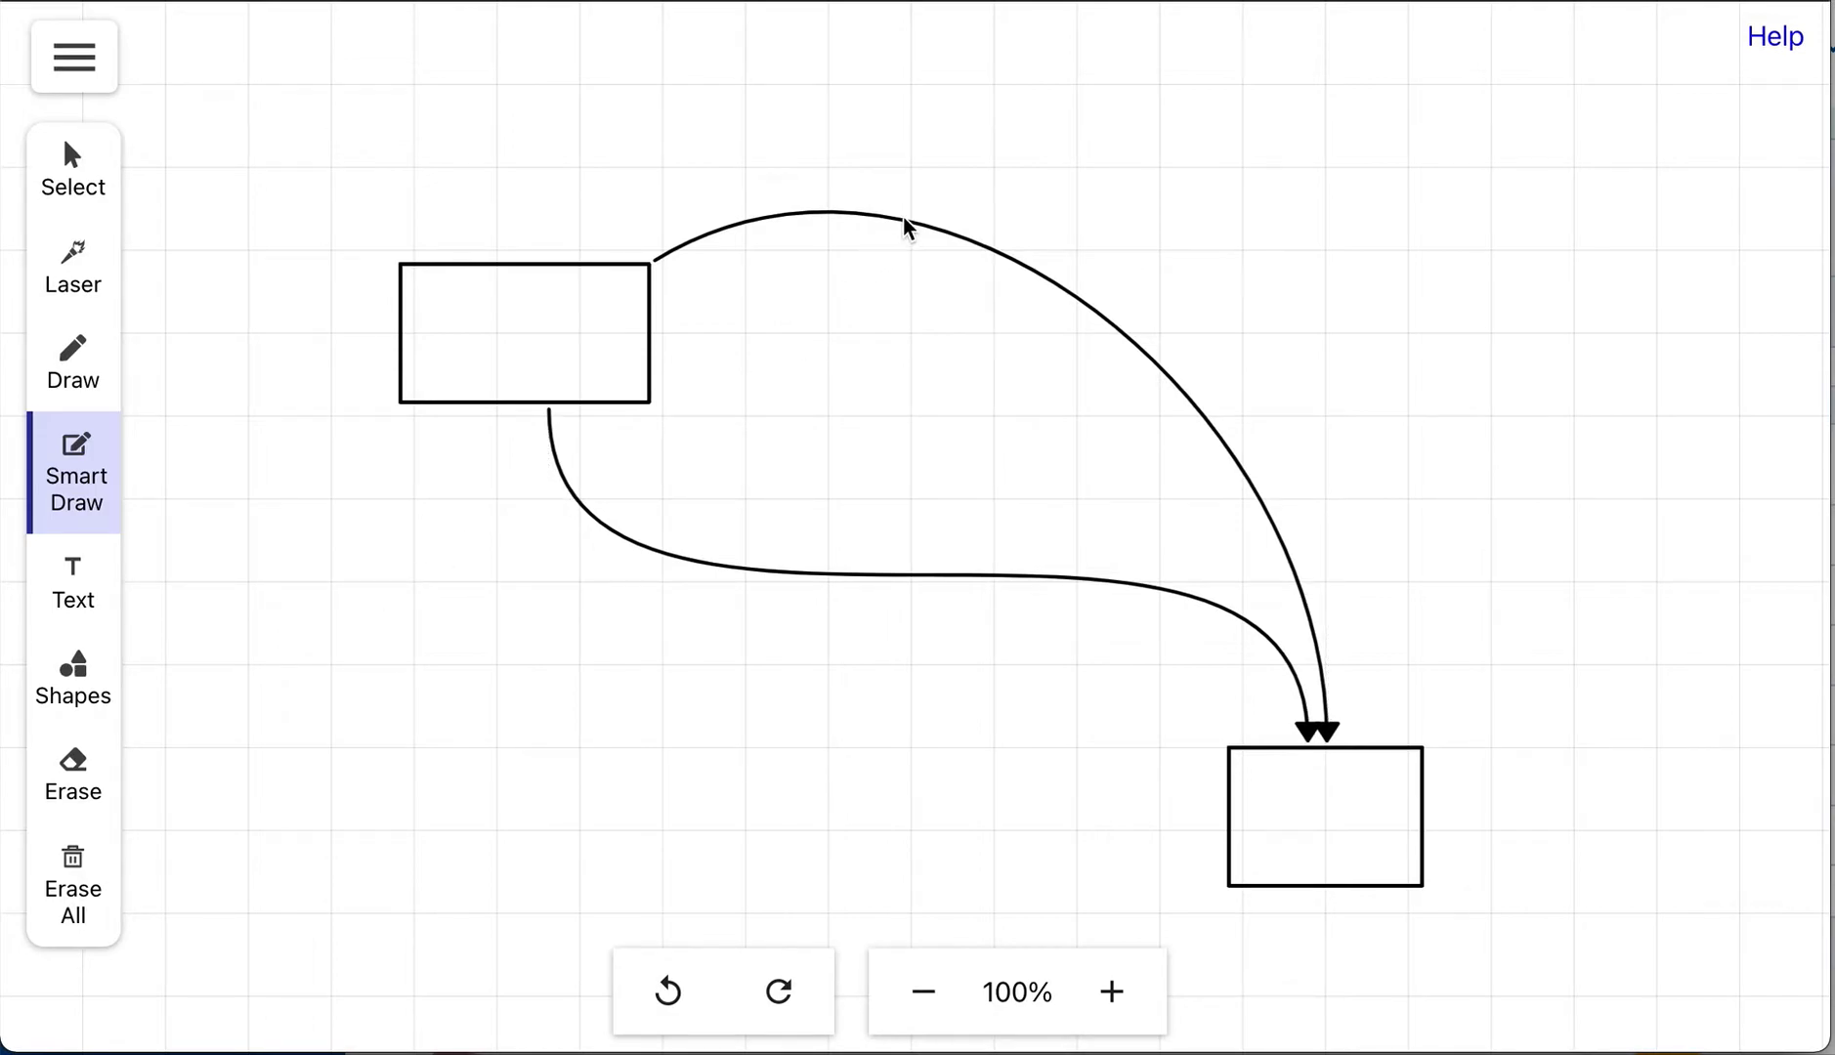
- Label the upper curved connector "Text" and the lower curved connector "Text here"
double_click(903, 217)
click(905, 317)
double_click(905, 578)
key(BackSpace)
key(BackSpace)
key(BackSpace)
key(BackSpace)
text(Text here)
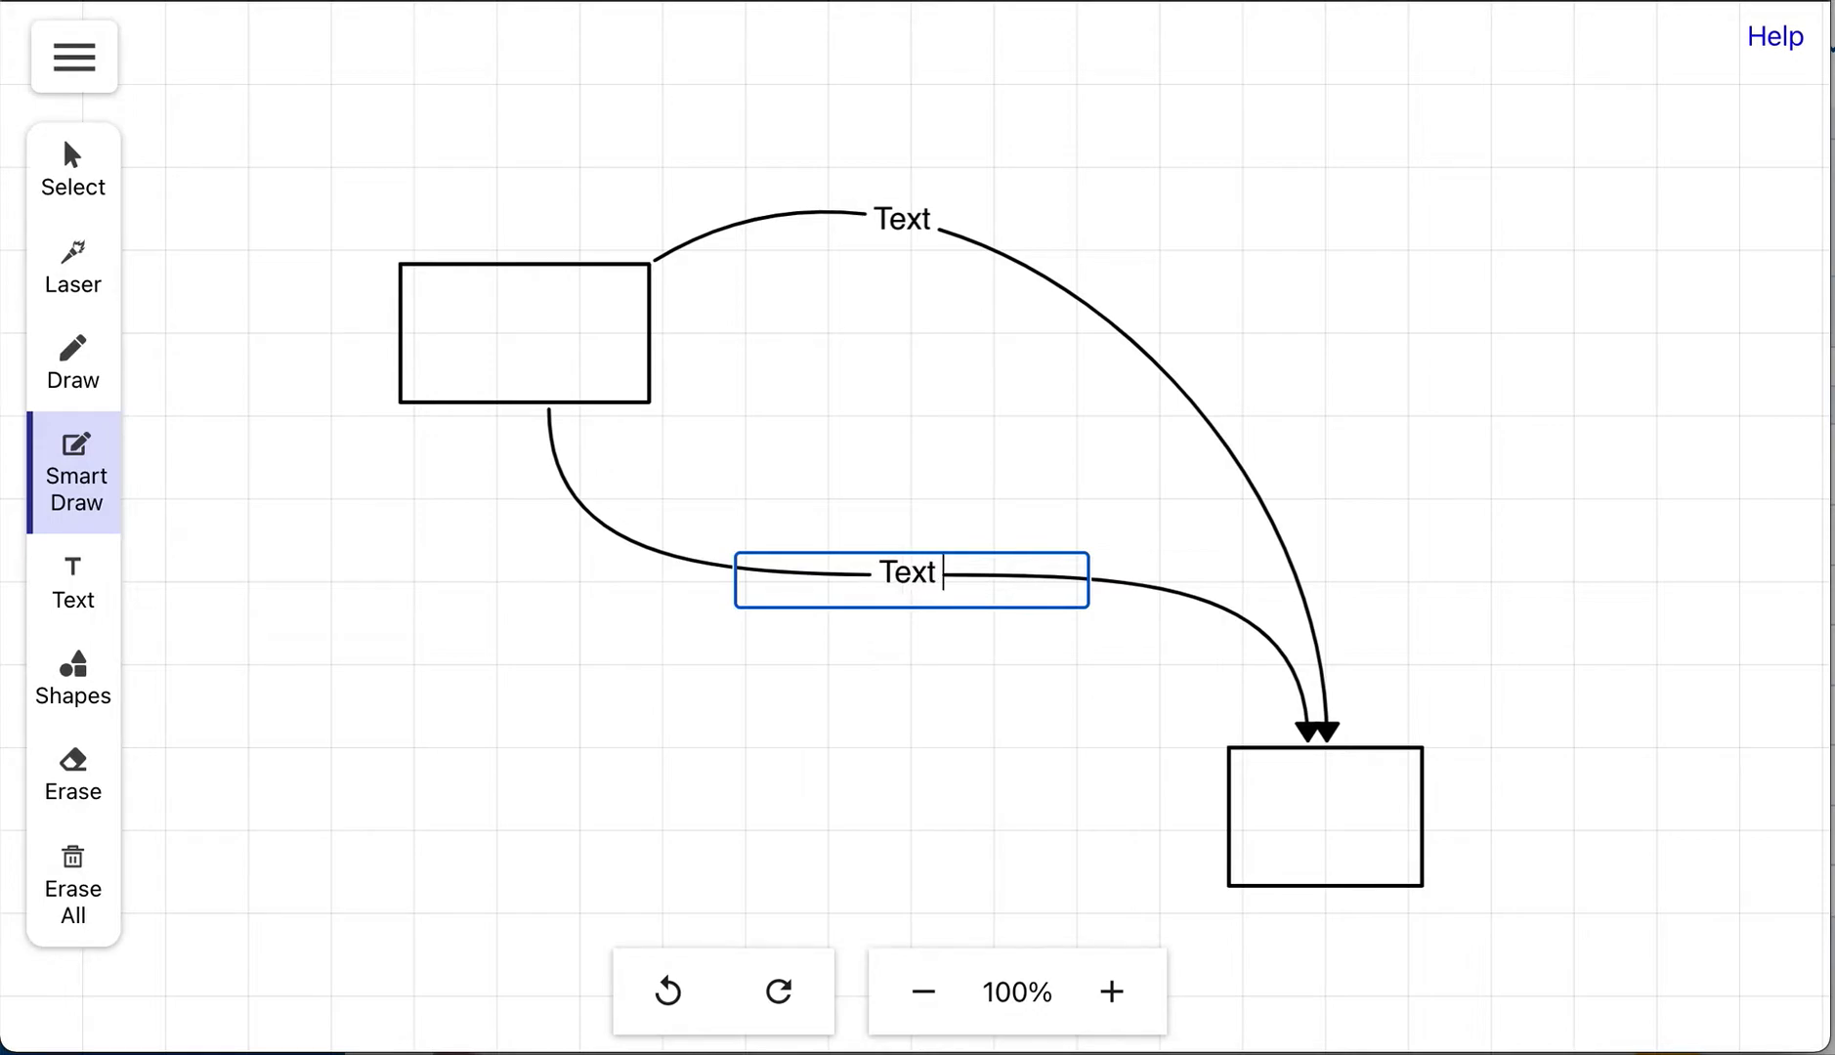
click(880, 723)
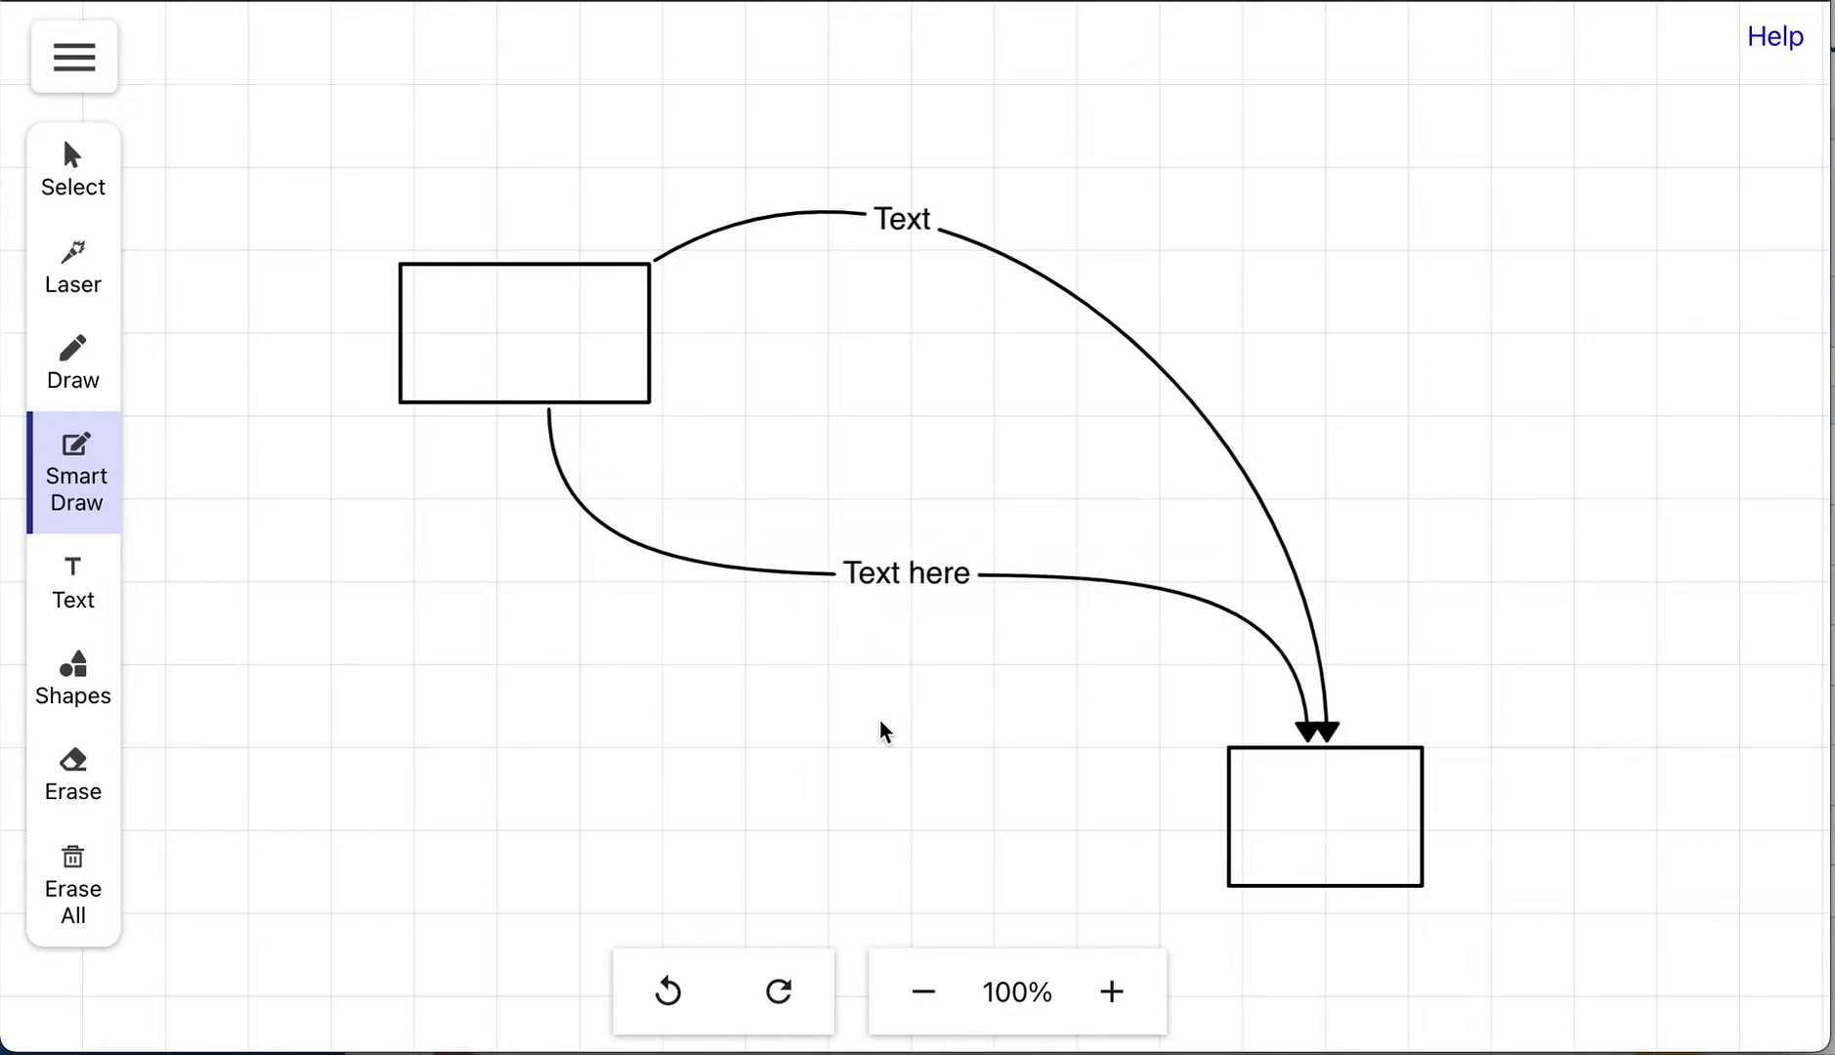
- Reshape the lower curved connector, moving its start left along the first rectangle's bottom edge and its end to the second's left side
click(1043, 586)
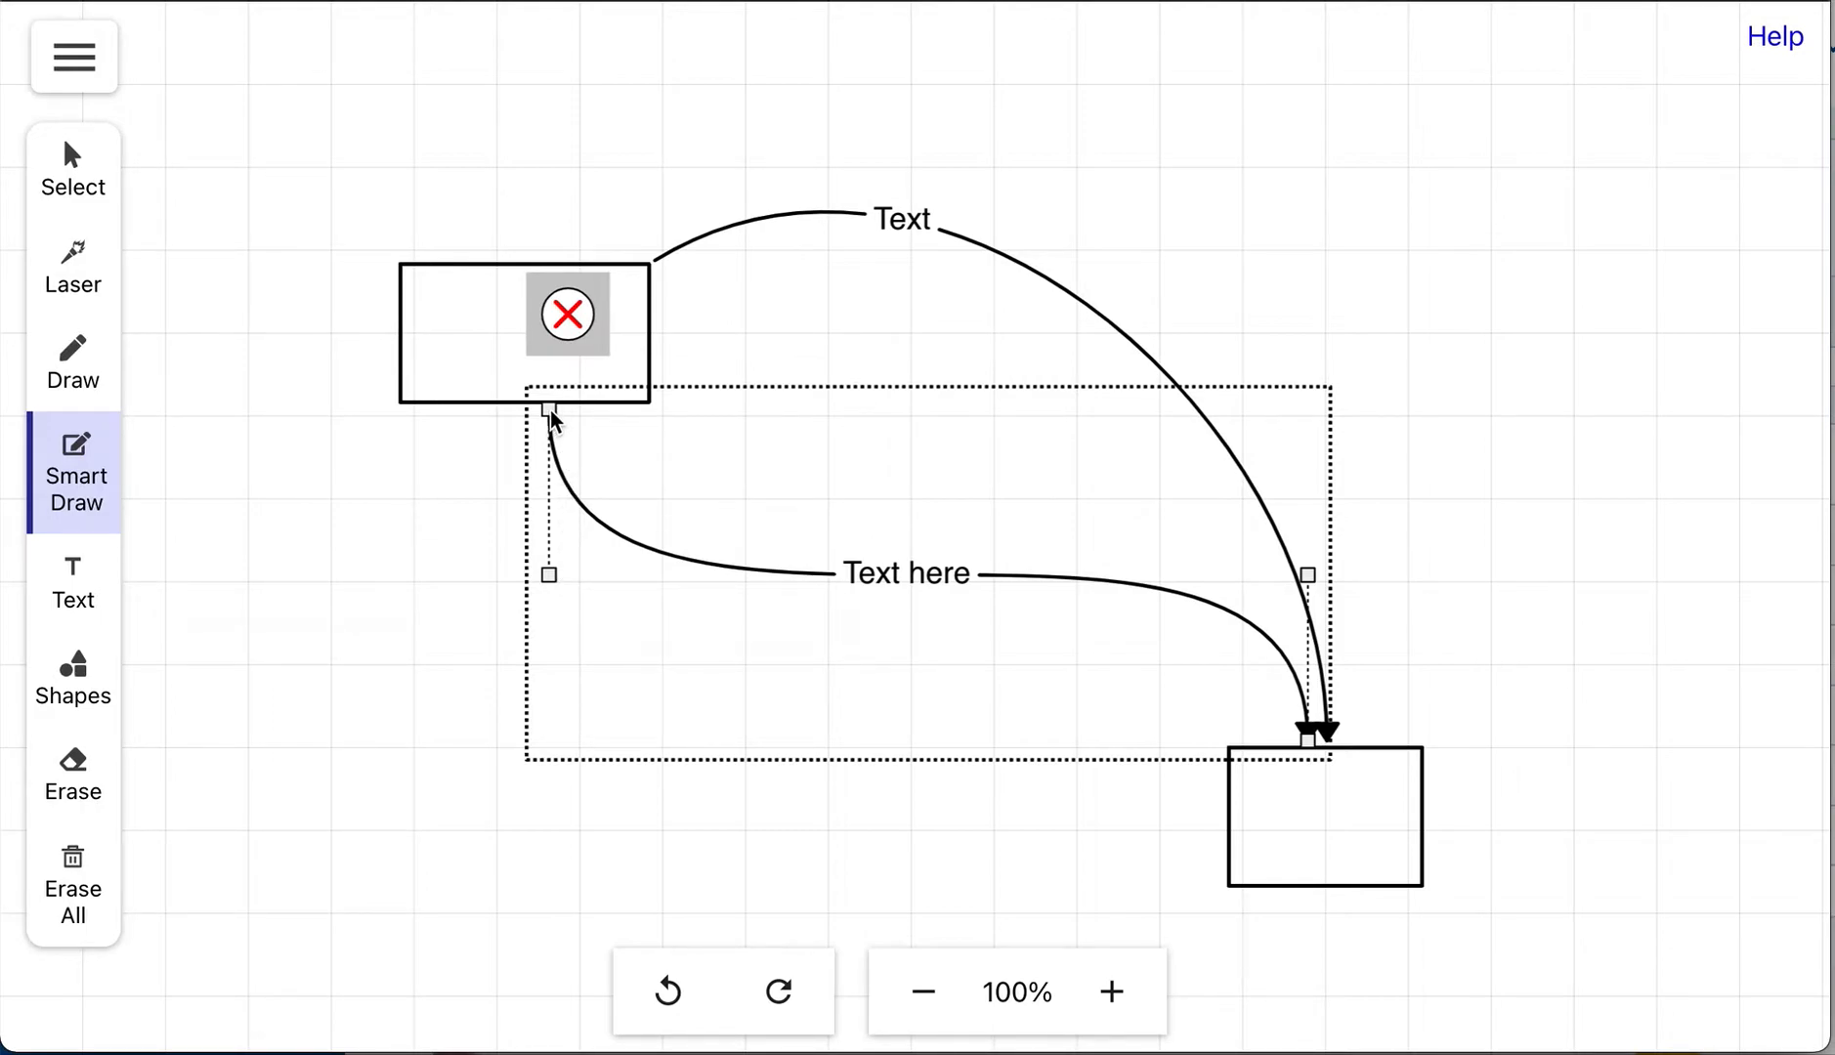
drag(551, 411, 423, 431)
drag(1250, 760, 1211, 815)
drag(1045, 813, 1188, 525)
drag(450, 583, 483, 733)
- Reshape the upper curved connector, moving its start onto the first rectangle's top edge and widening the arch with its curve handles
click(678, 250)
drag(651, 256, 504, 256)
drag(1325, 550, 1484, 464)
drag(506, 76, 632, 164)
click(891, 386)
- Replace both curved connectors with one elbow connector from the first rectangle's bottom edge to the second rectangle's top edge
click(767, 171)
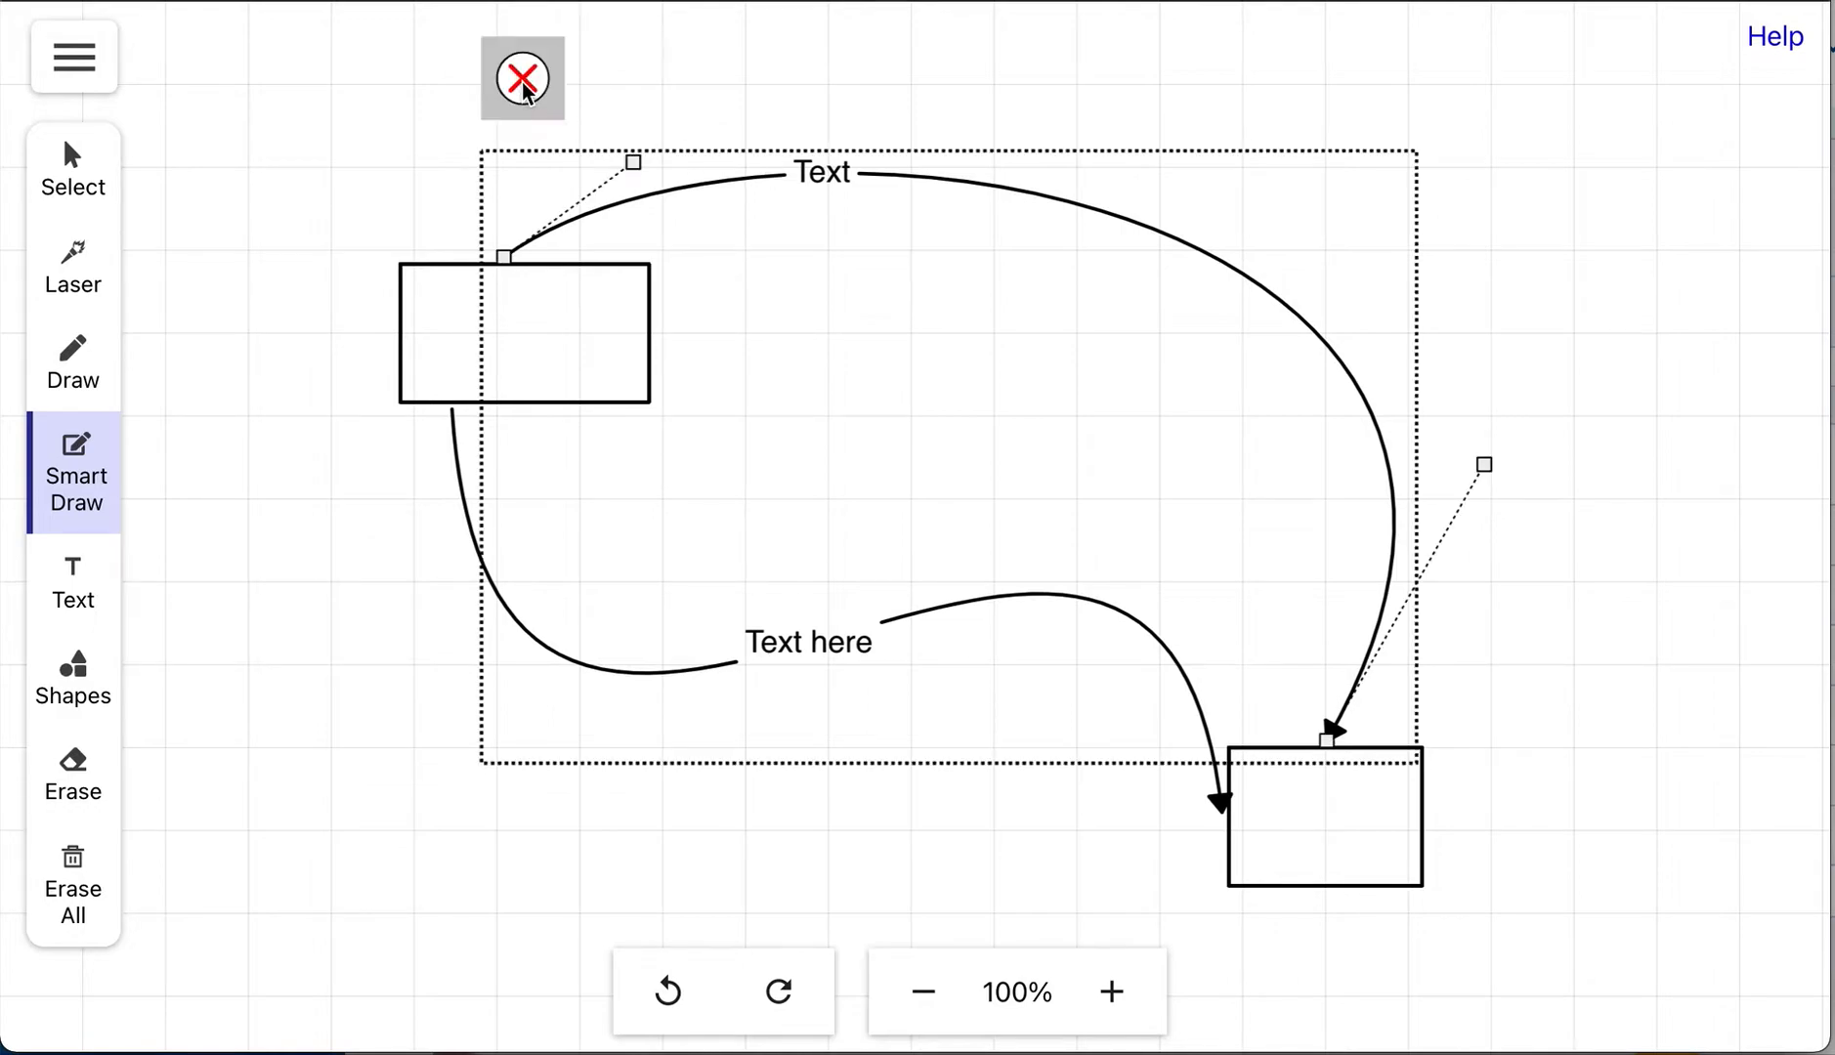
click(522, 84)
mouse_move(604, 316)
mouse_down()
mouse_move(602, 151)
mouse_move(1373, 208)
mouse_move(1350, 800)
mouse_up()
click(524, 232)
drag(520, 252, 583, 407)
click(469, 529)
click(471, 314)
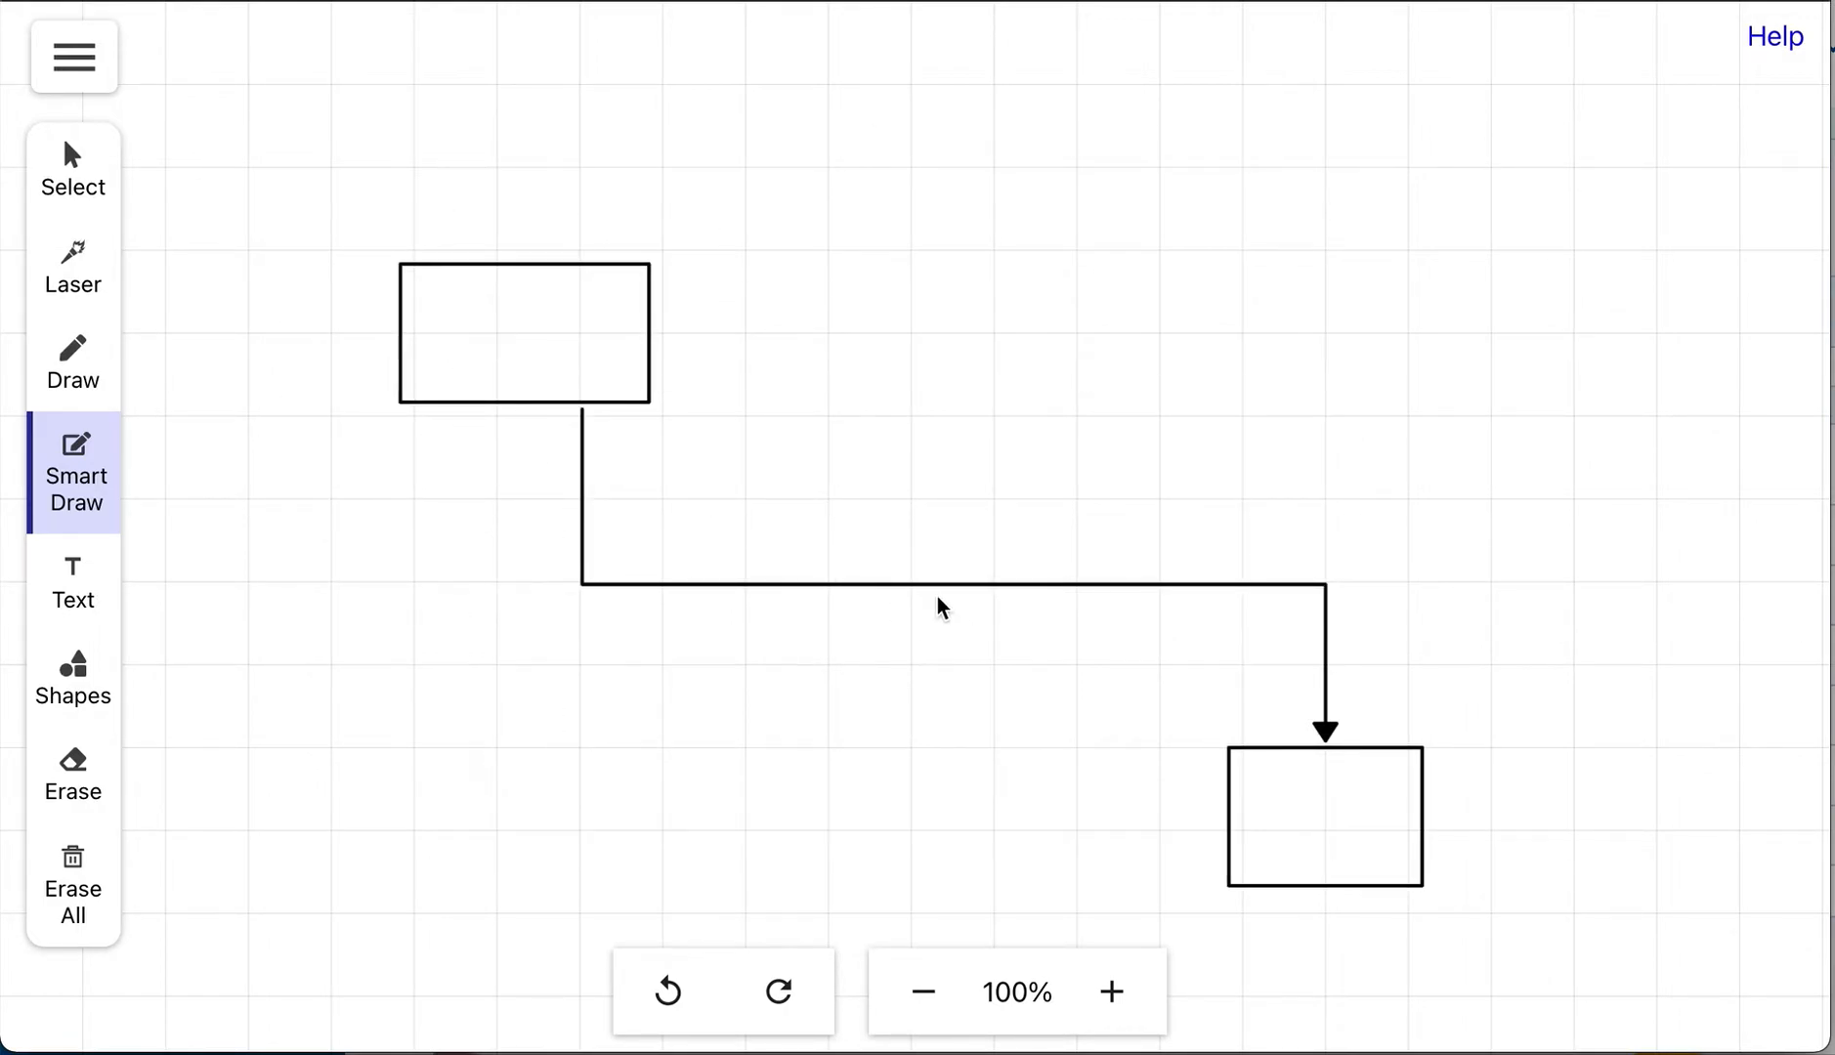
- Reroute the elbow connector to leave the first rectangle's top edge, loop above it and run down its left side to the second rectangle
click(578, 497)
drag(578, 497, 353, 485)
drag(831, 581, 846, 675)
drag(474, 410, 475, 524)
drag(578, 411, 885, 205)
drag(618, 153, 620, 70)
drag(714, 246, 721, 151)
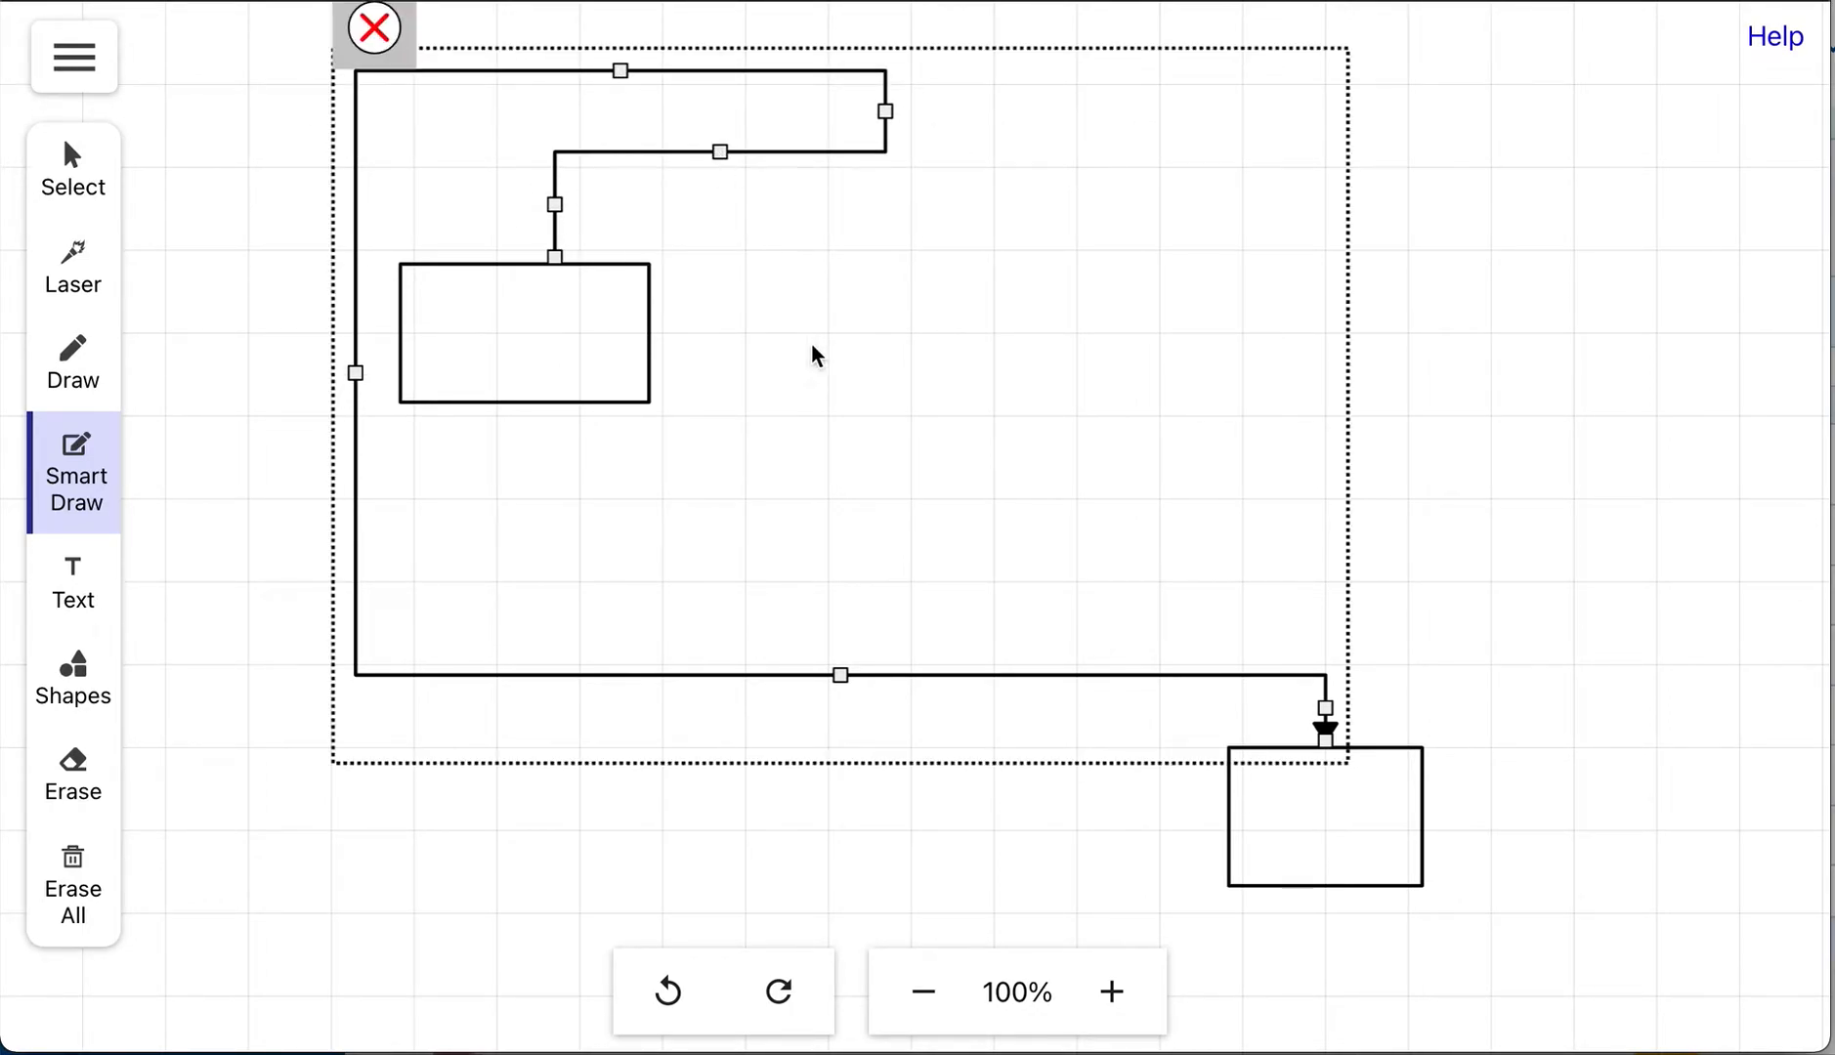
click(664, 358)
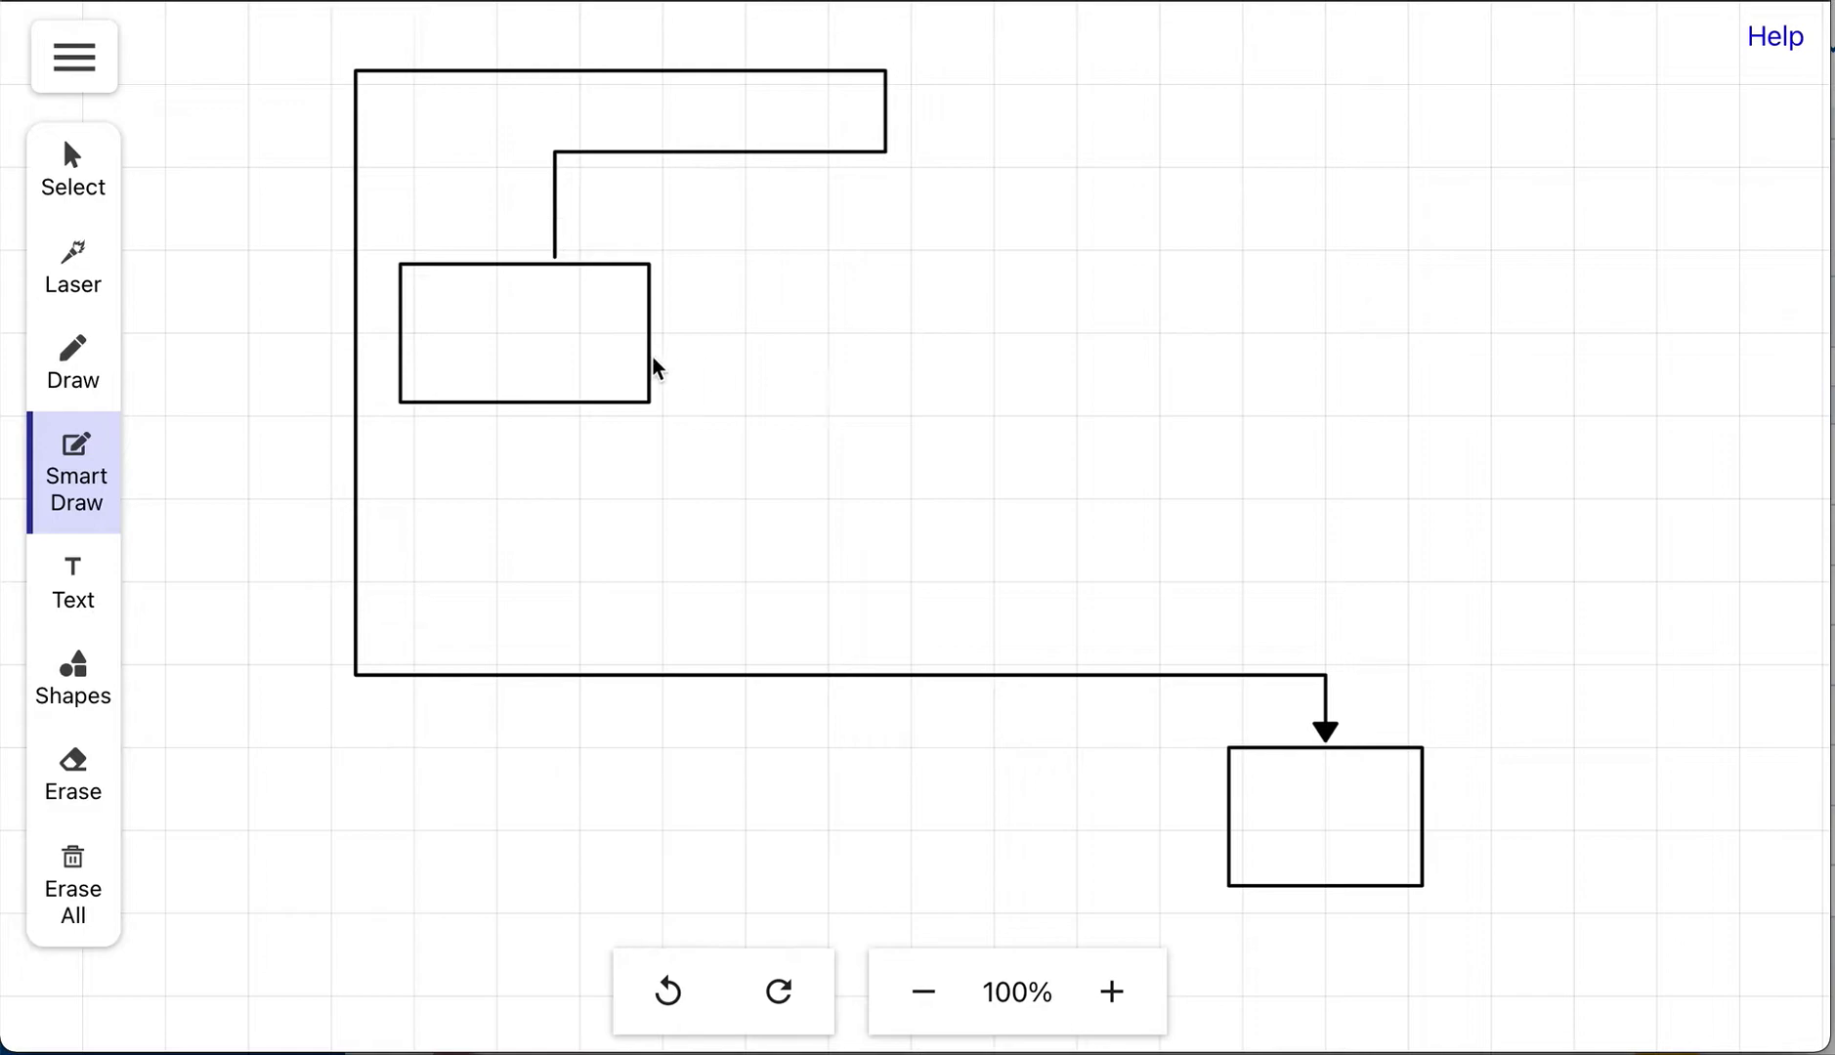
- Delete the looping elbow connector between the two rectangles and move the second rectangle up, closer to the first
click(598, 362)
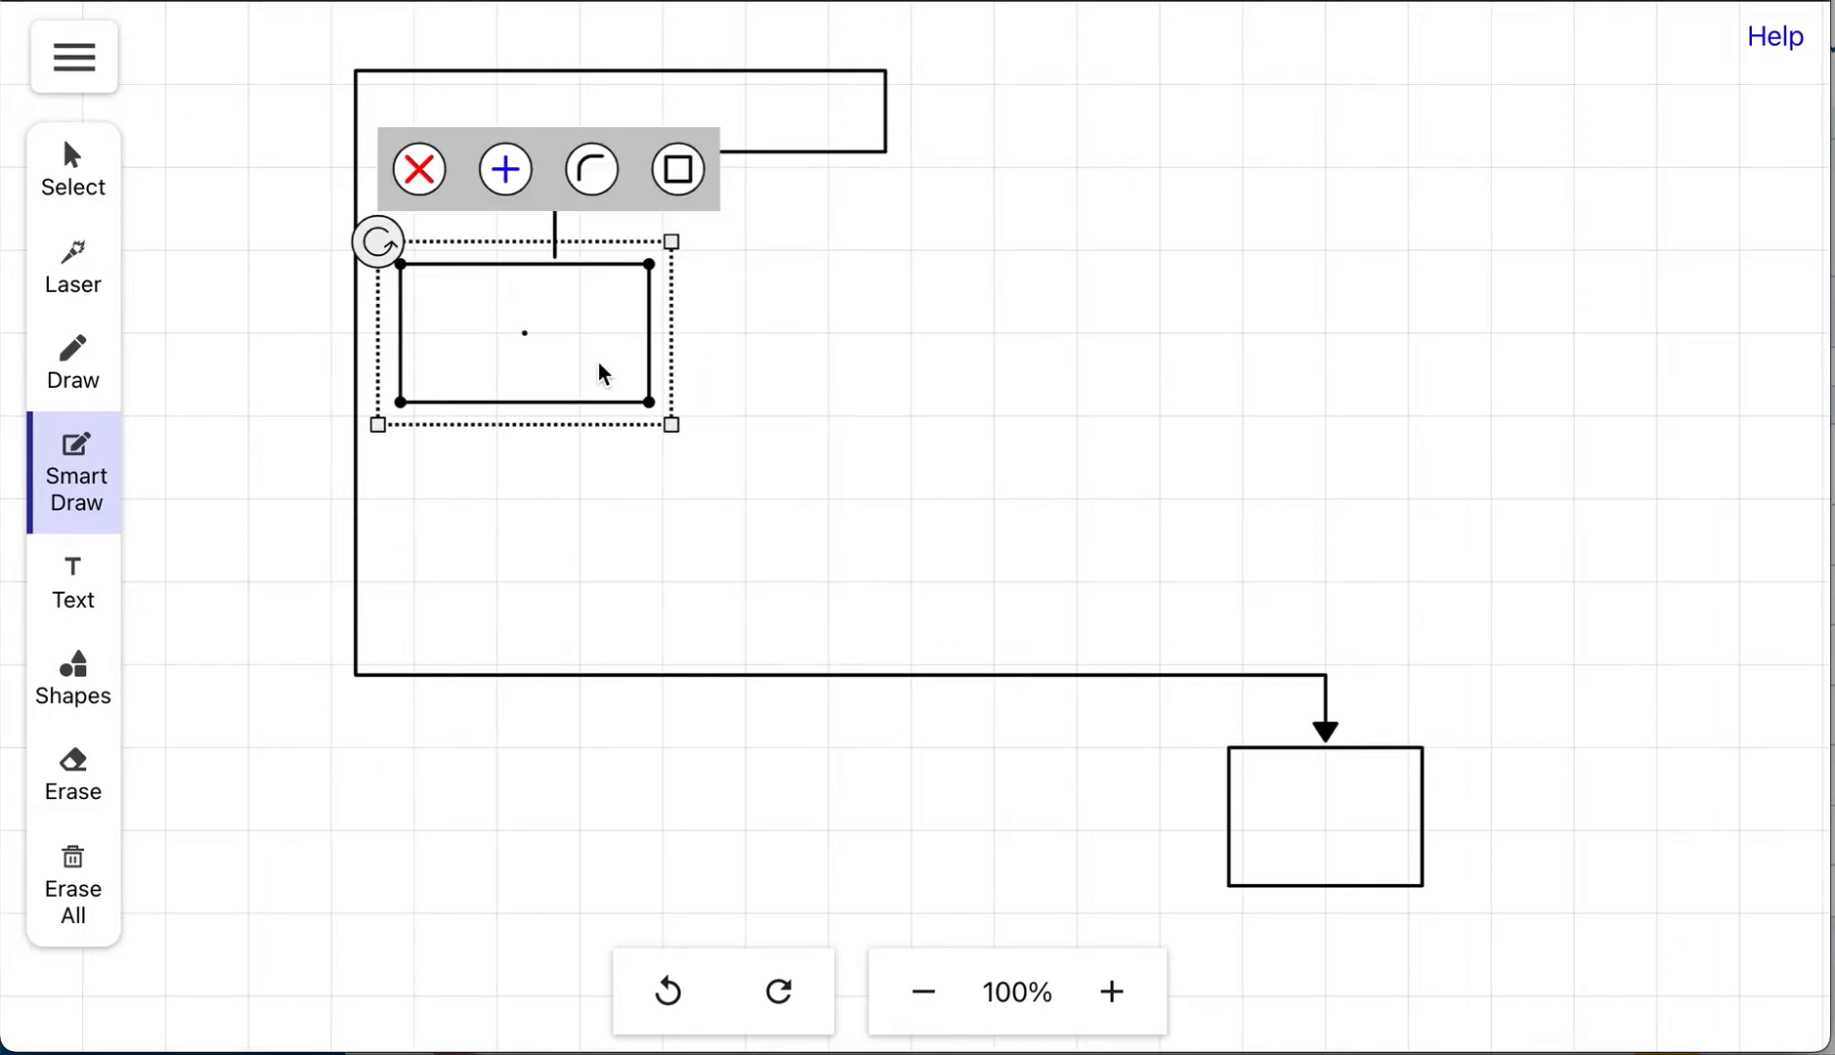
click(789, 397)
click(457, 72)
click(374, 27)
click(1230, 794)
drag(1364, 860, 1308, 638)
click(664, 412)
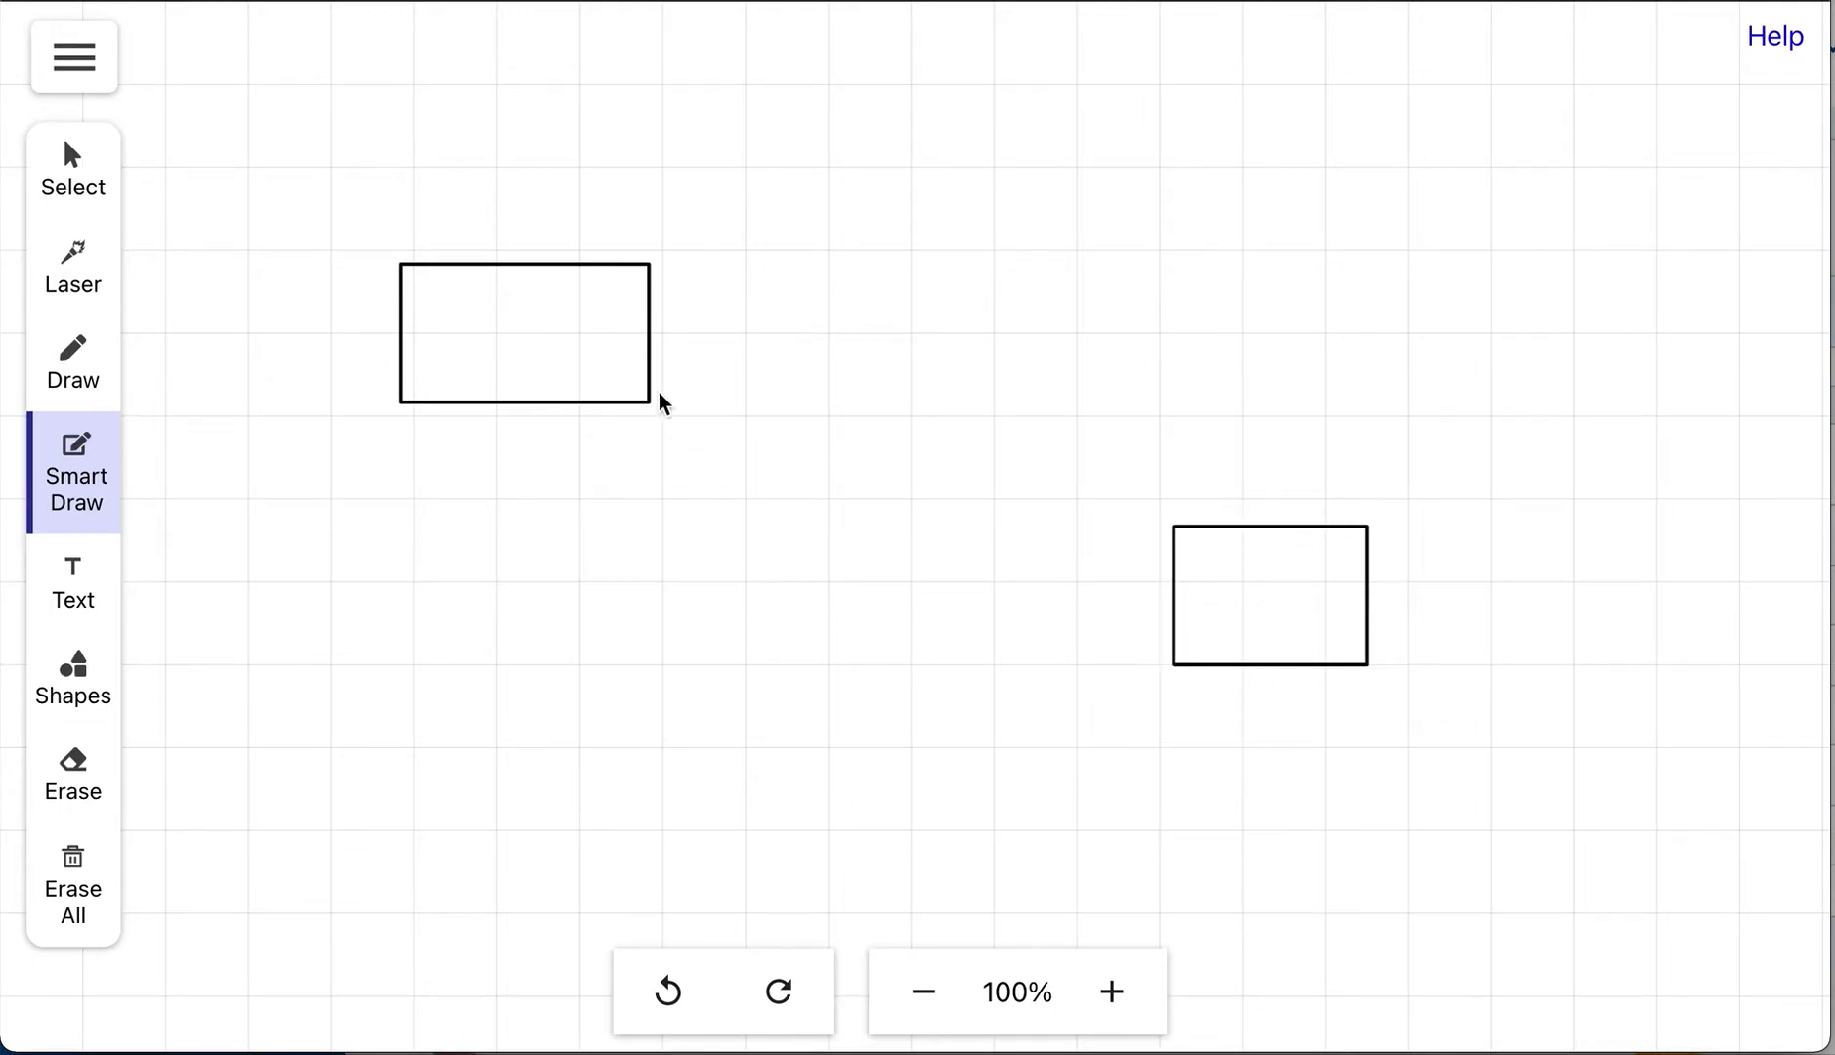
- Move the second rectangle down, sketch a connection to it from the first rectangle, and clear the canvas
mouse_move(1202, 593)
mouse_down()
mouse_move(1231, 532)
mouse_move(1260, 720)
mouse_up()
mouse_move(584, 321)
mouse_down()
mouse_move(1189, 318)
mouse_move(1217, 681)
mouse_move(495, 664)
mouse_move(1257, 647)
mouse_move(332, 679)
mouse_move(1151, 645)
mouse_up()
click(1220, 689)
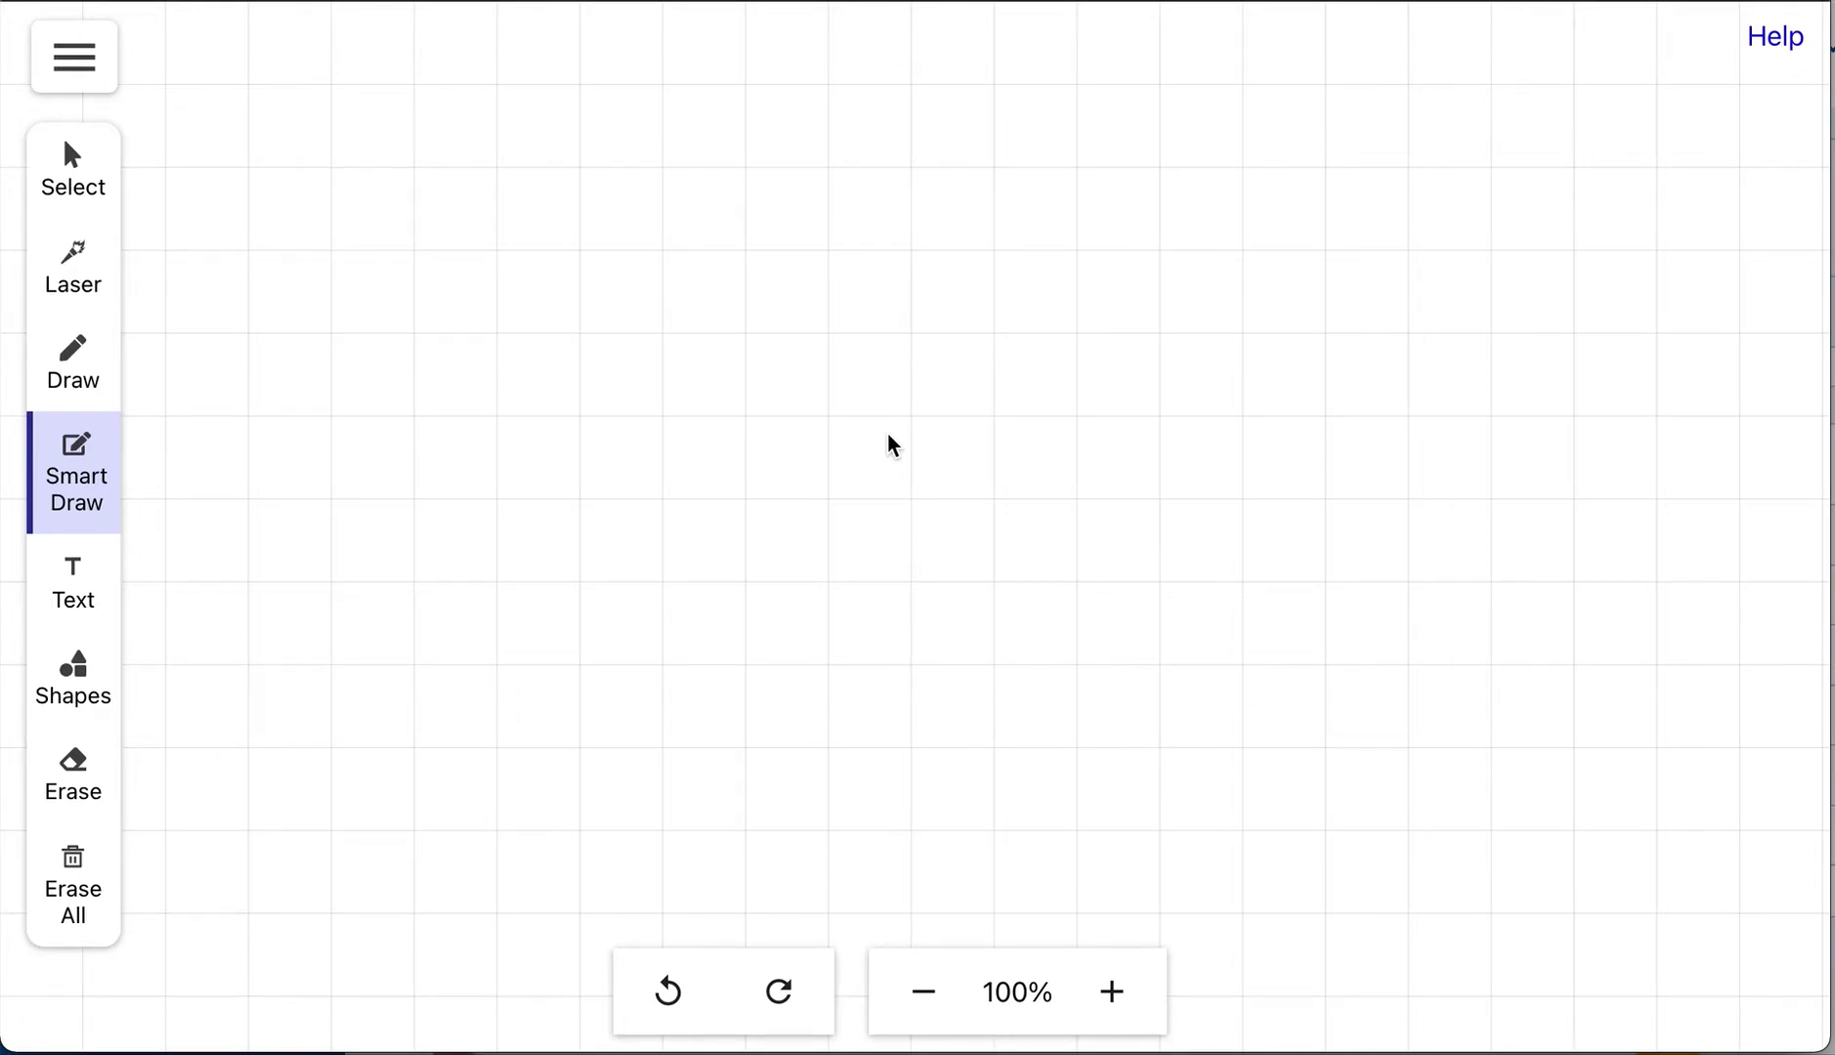
- Draw a horizontal line with Smart Draw and try sketching arrowheads onto its ends
drag(599, 395, 1008, 396)
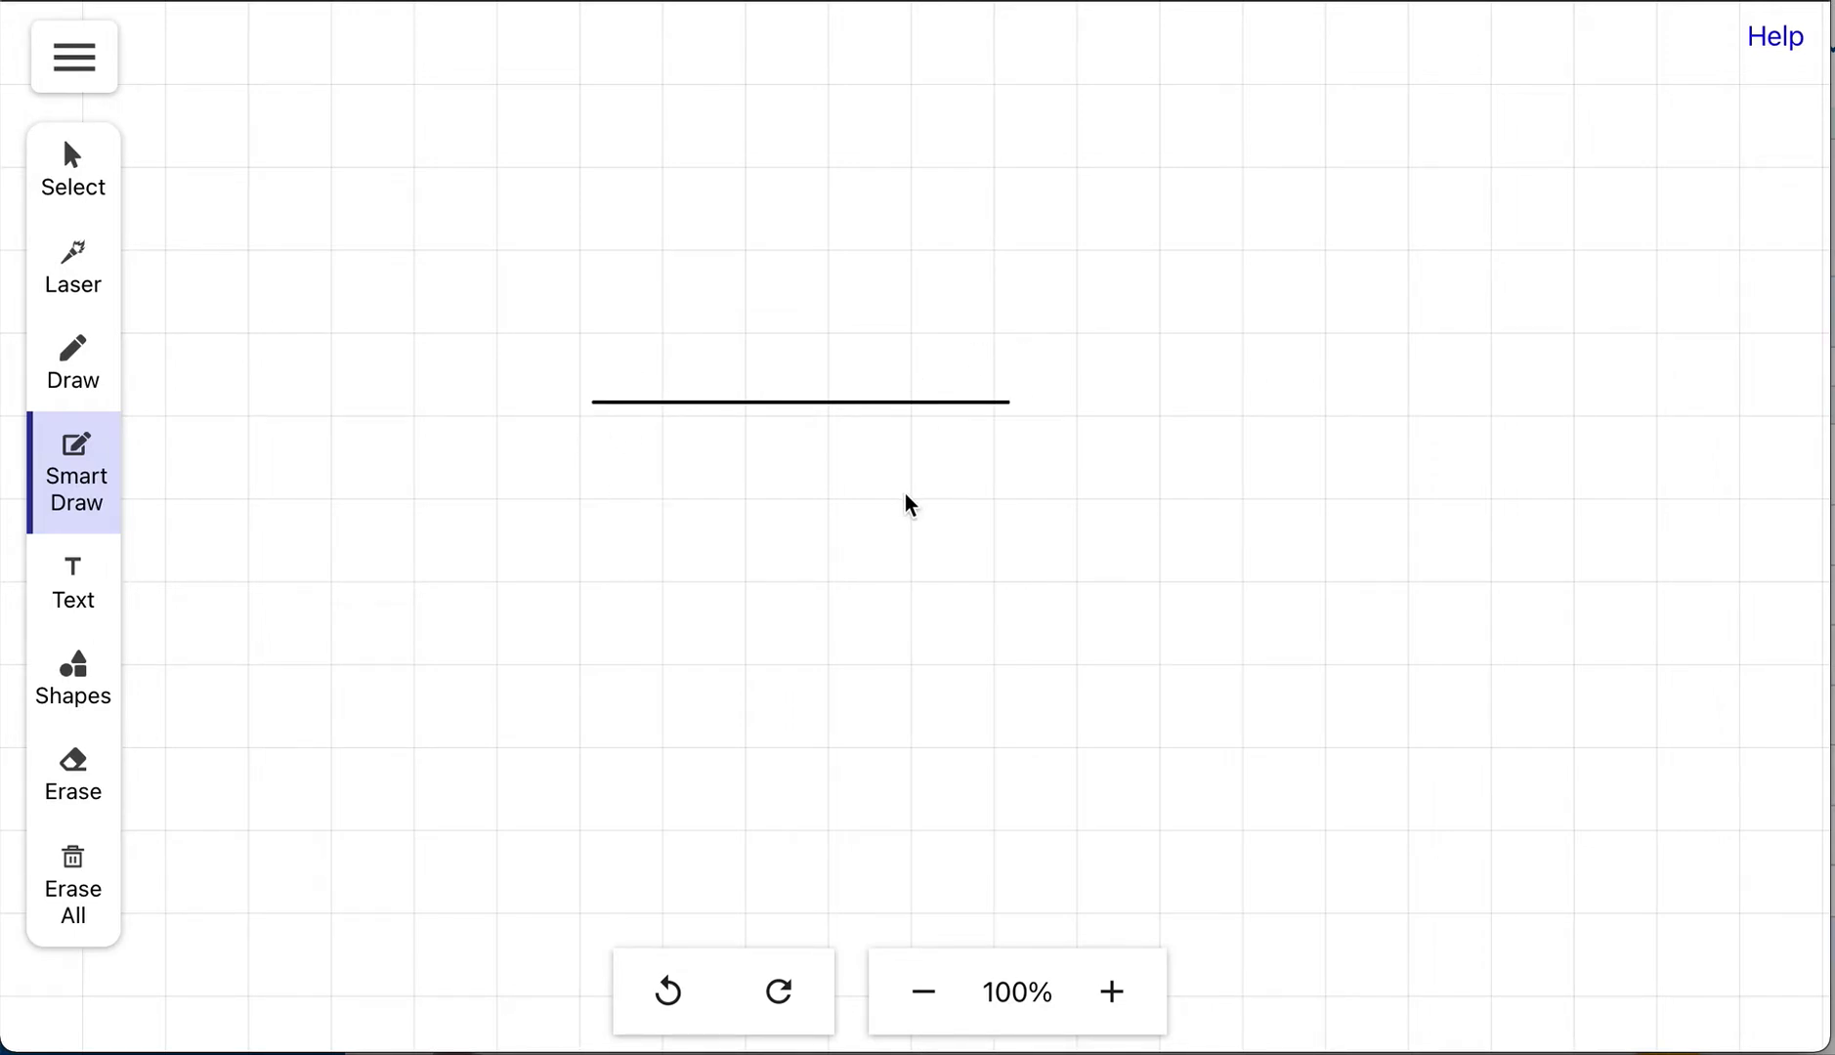
mouse_move(978, 363)
mouse_down()
mouse_move(1024, 403)
mouse_move(975, 418)
mouse_up()
mouse_move(635, 352)
mouse_down()
mouse_move(584, 405)
mouse_move(606, 430)
mouse_up()
key(ctrl+z)
drag(1016, 362, 969, 422)
- Draw a zigzag line with arrowheads on both ends and an arched curve with an arrowhead on its right end
mouse_move(1132, 221)
mouse_down()
mouse_move(1131, 429)
mouse_move(1429, 383)
mouse_move(1436, 701)
mouse_up()
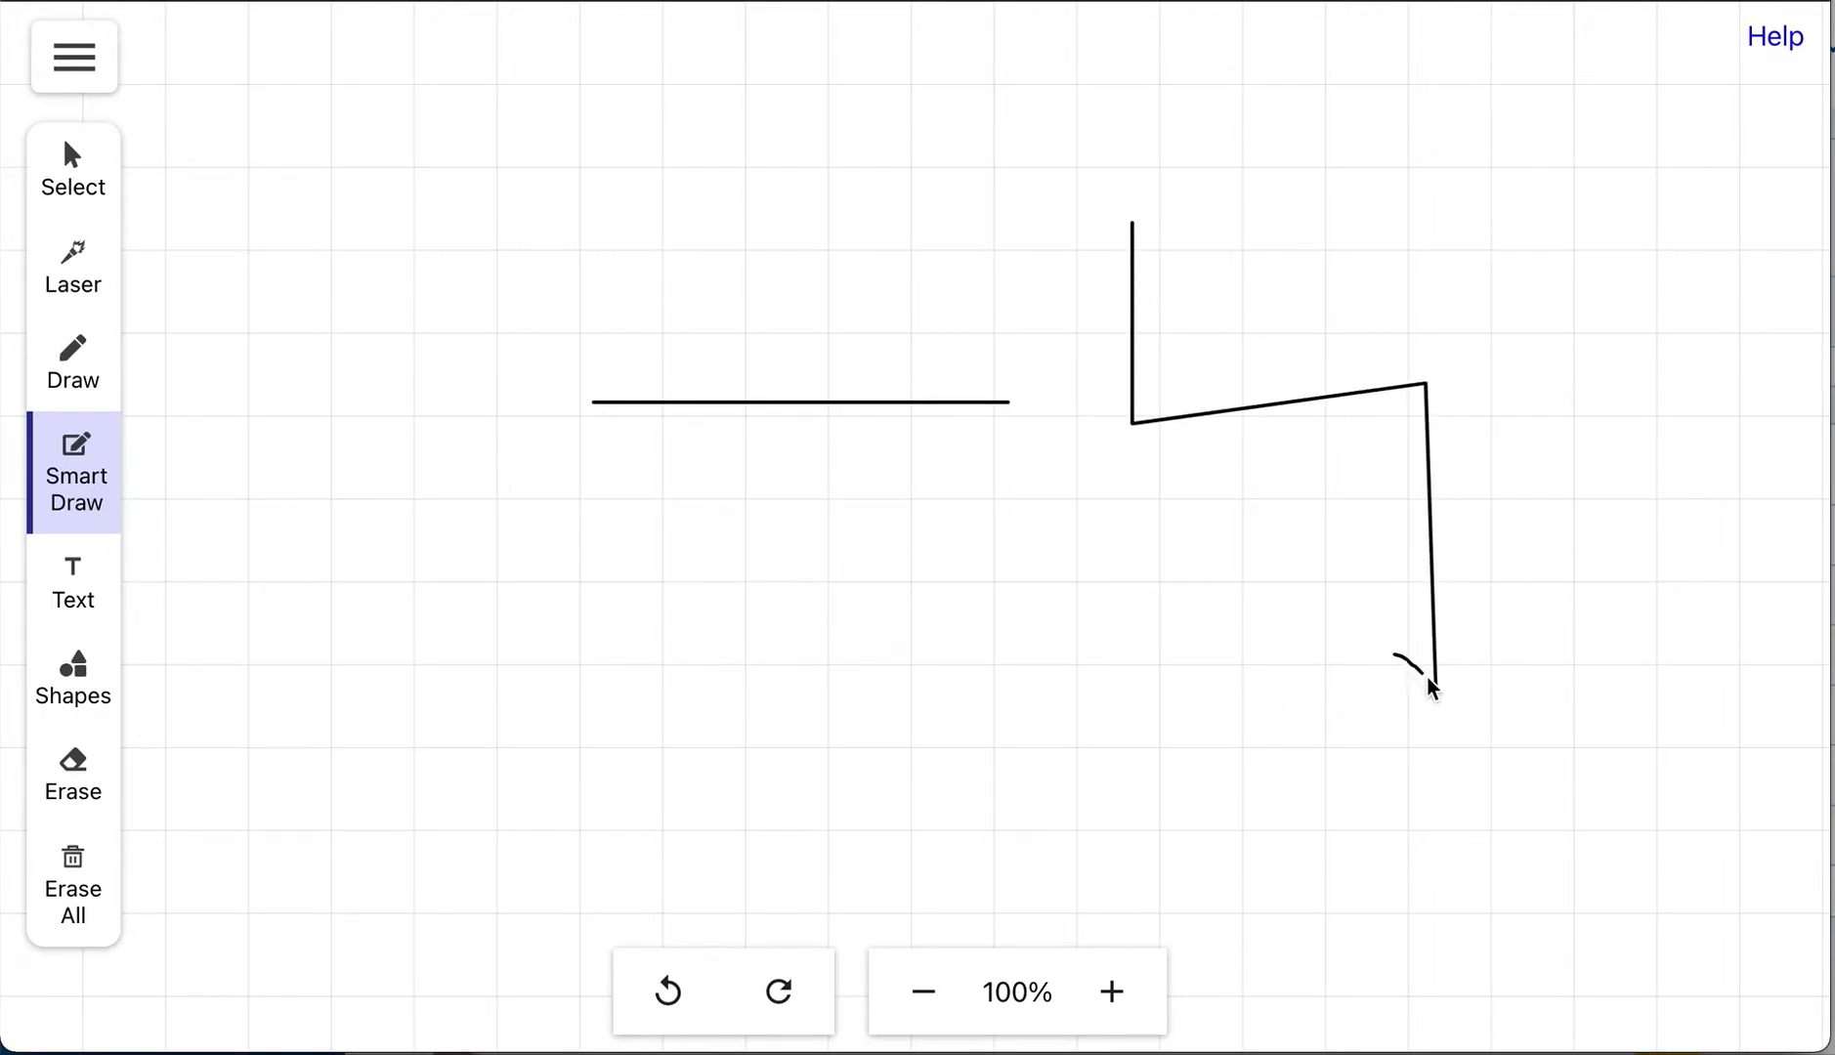
drag(1136, 221, 1149, 236)
mouse_move(402, 774)
mouse_down()
mouse_move(790, 643)
mouse_move(845, 787)
mouse_move(874, 735)
mouse_up()
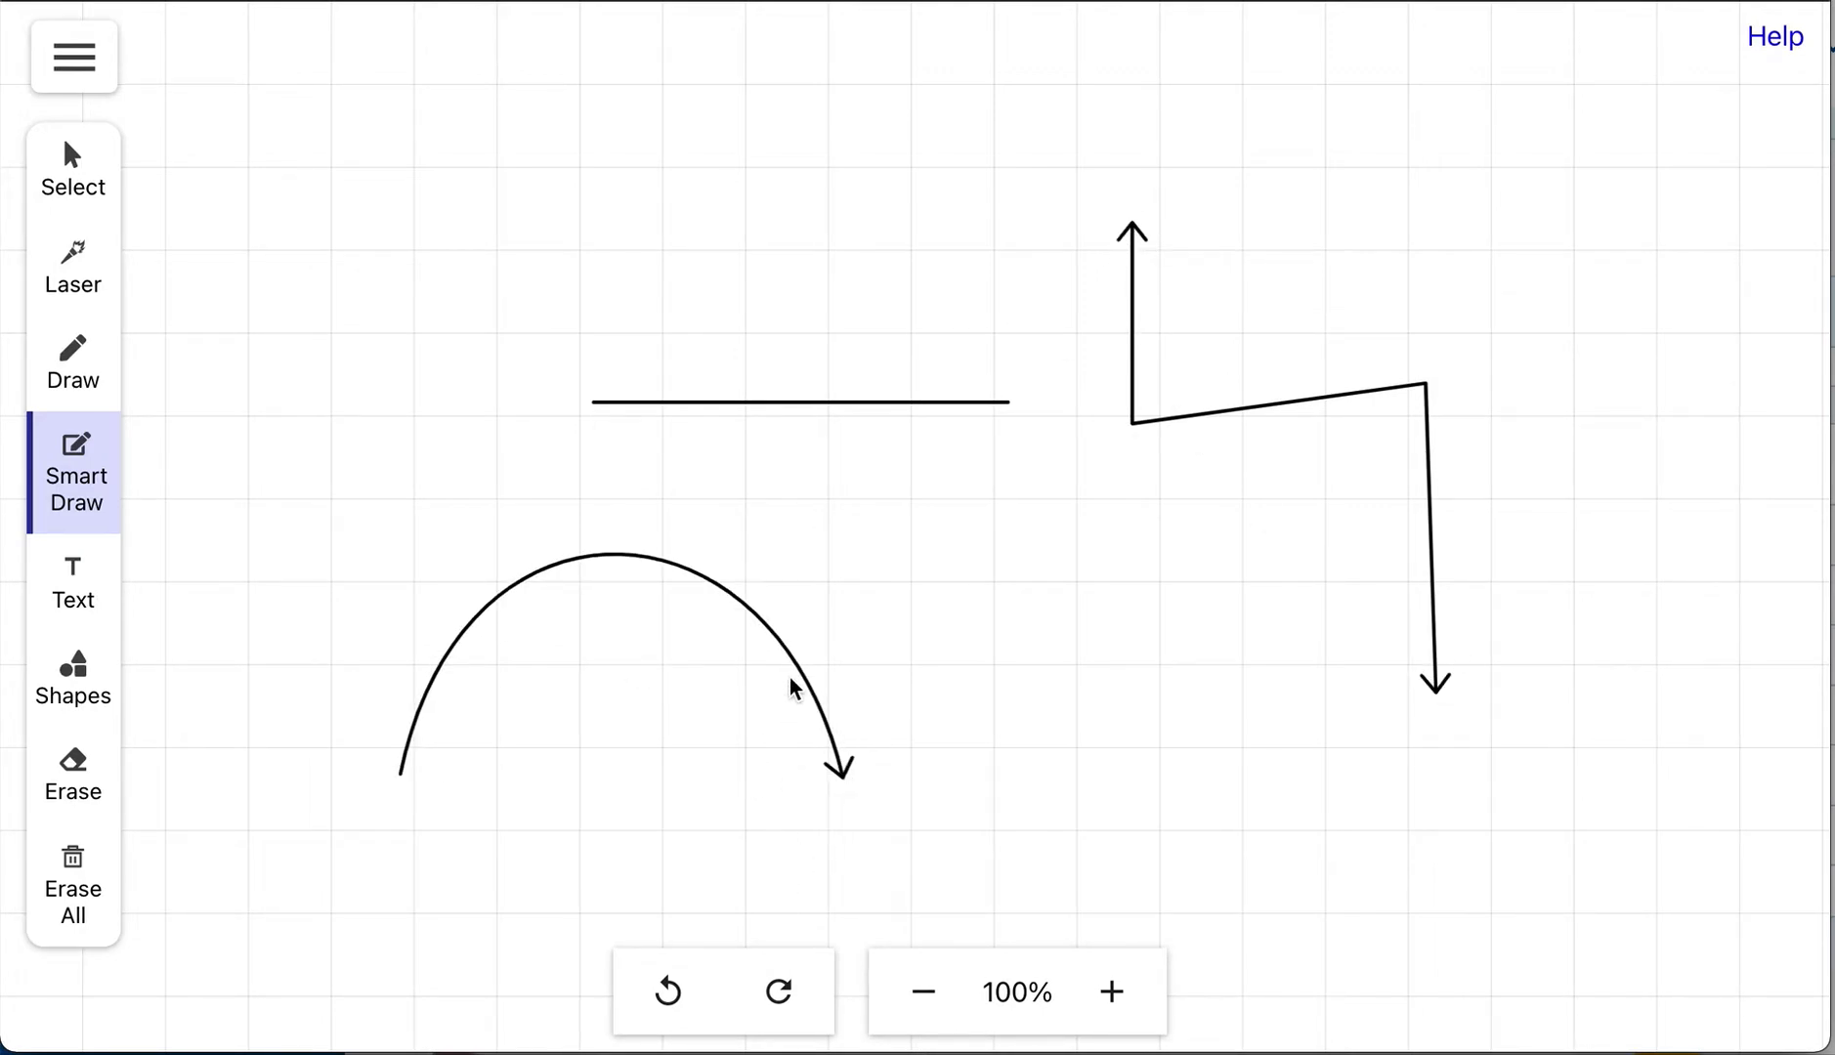
- Delete the arched curve, the horizontal line and the zigzag line from the canvas
click(810, 669)
click(343, 381)
click(699, 400)
click(606, 266)
click(1131, 334)
click(1151, 127)
- Draw two squares side by side and join them with a straight connector and an elbow connector over their top edges
mouse_move(633, 270)
mouse_down()
mouse_move(614, 504)
mouse_move(650, 307)
mouse_move(625, 305)
mouse_up()
mouse_move(1167, 304)
mouse_down()
mouse_move(1329, 489)
mouse_move(1139, 315)
mouse_up()
mouse_move(850, 396)
mouse_down()
mouse_move(1162, 400)
mouse_move(1173, 424)
mouse_up()
mouse_move(763, 394)
mouse_down()
mouse_move(1166, 172)
mouse_move(1258, 311)
mouse_up()
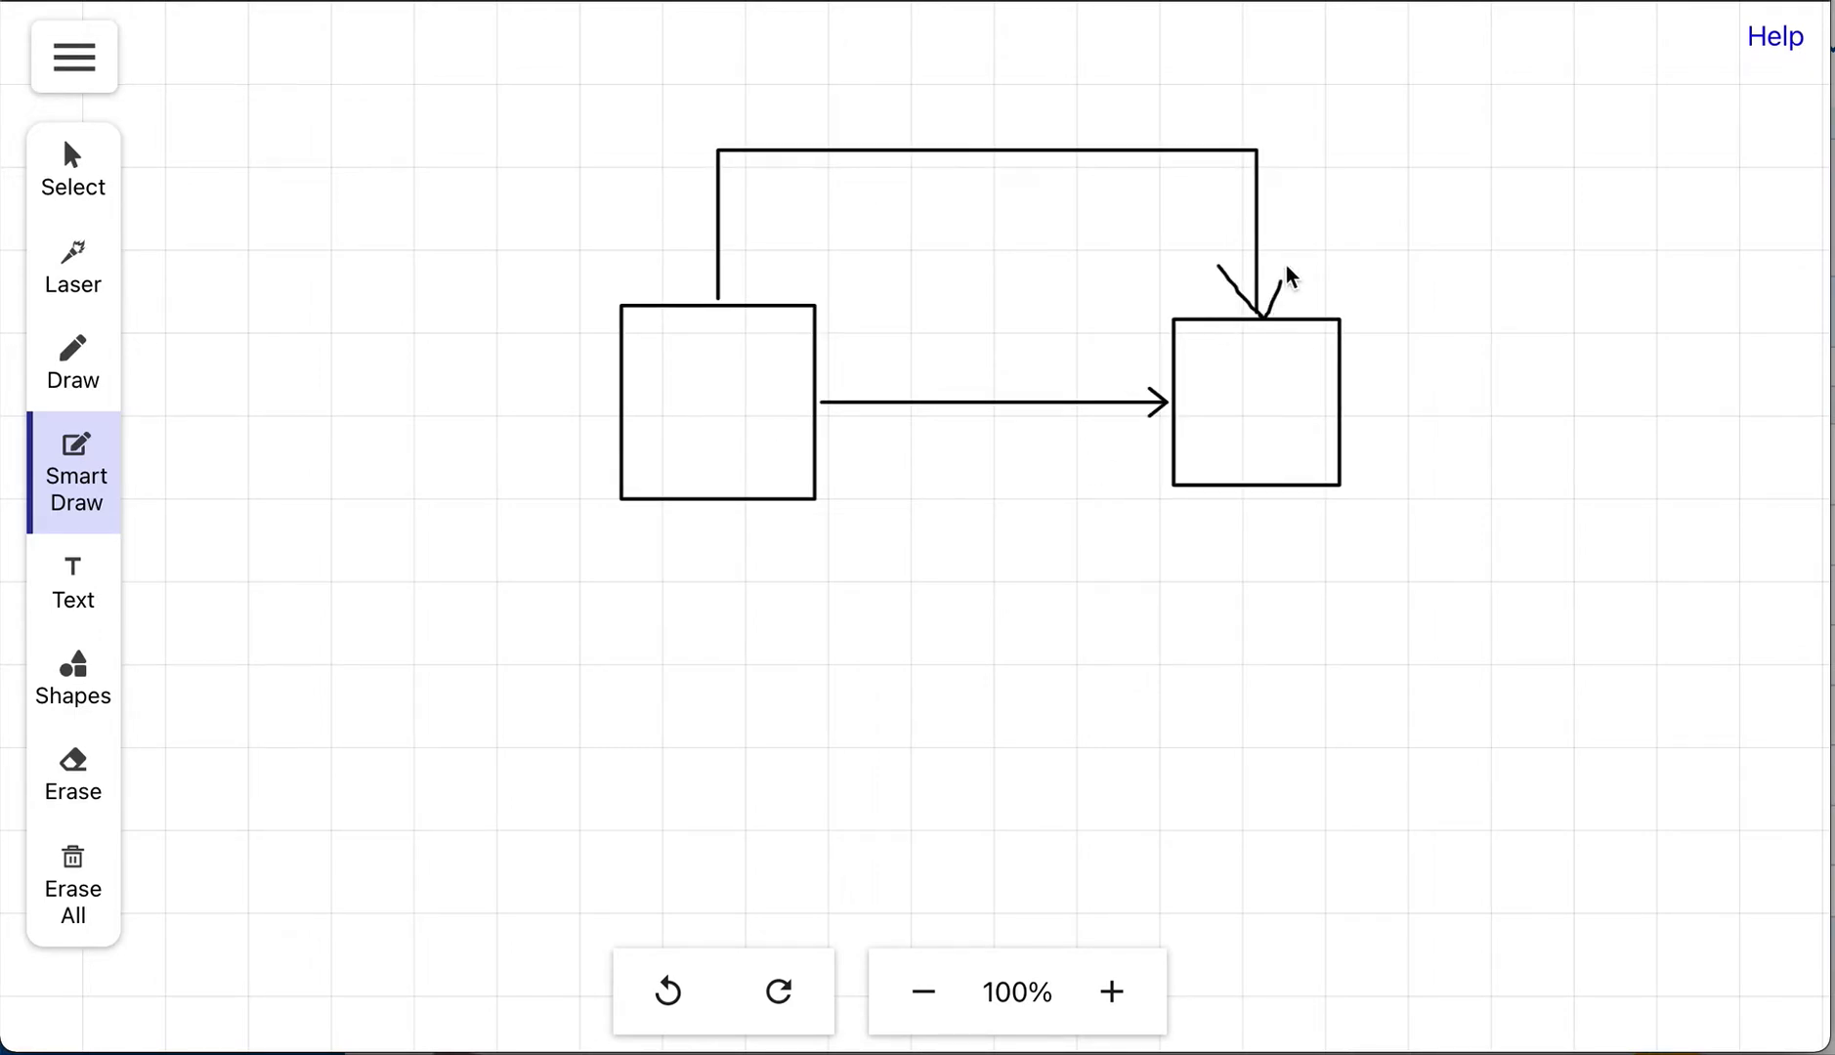
- Sketch over the elbow connector's ends to change its arrowheads, and move the right square down and further right
drag(765, 251, 767, 249)
drag(788, 251, 663, 309)
drag(1303, 262, 1211, 309)
drag(1310, 439, 1437, 839)
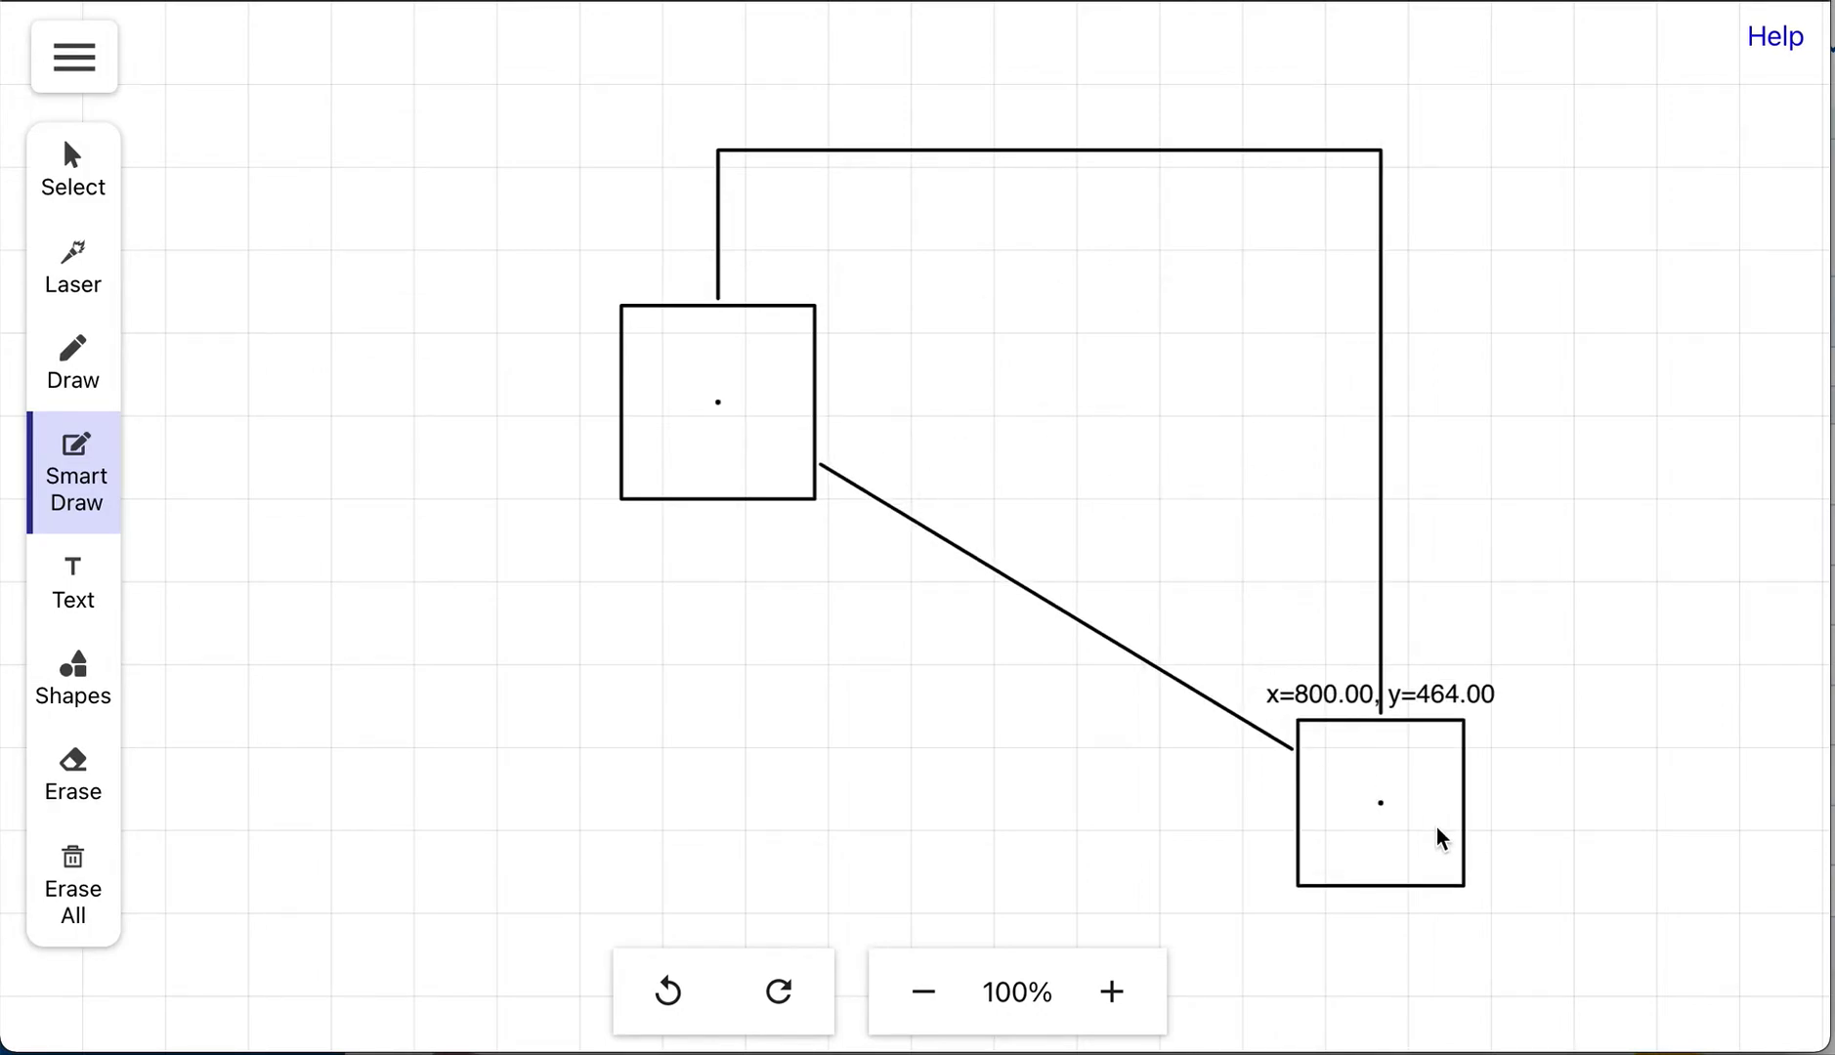
- Draw a curved connector from the first square's bottom edge to the second's top edge, and delete the elbow and straight connectors
mouse_move(729, 406)
mouse_down()
mouse_move(1352, 636)
mouse_move(1354, 725)
mouse_up()
click(1375, 515)
click(732, 56)
click(1199, 702)
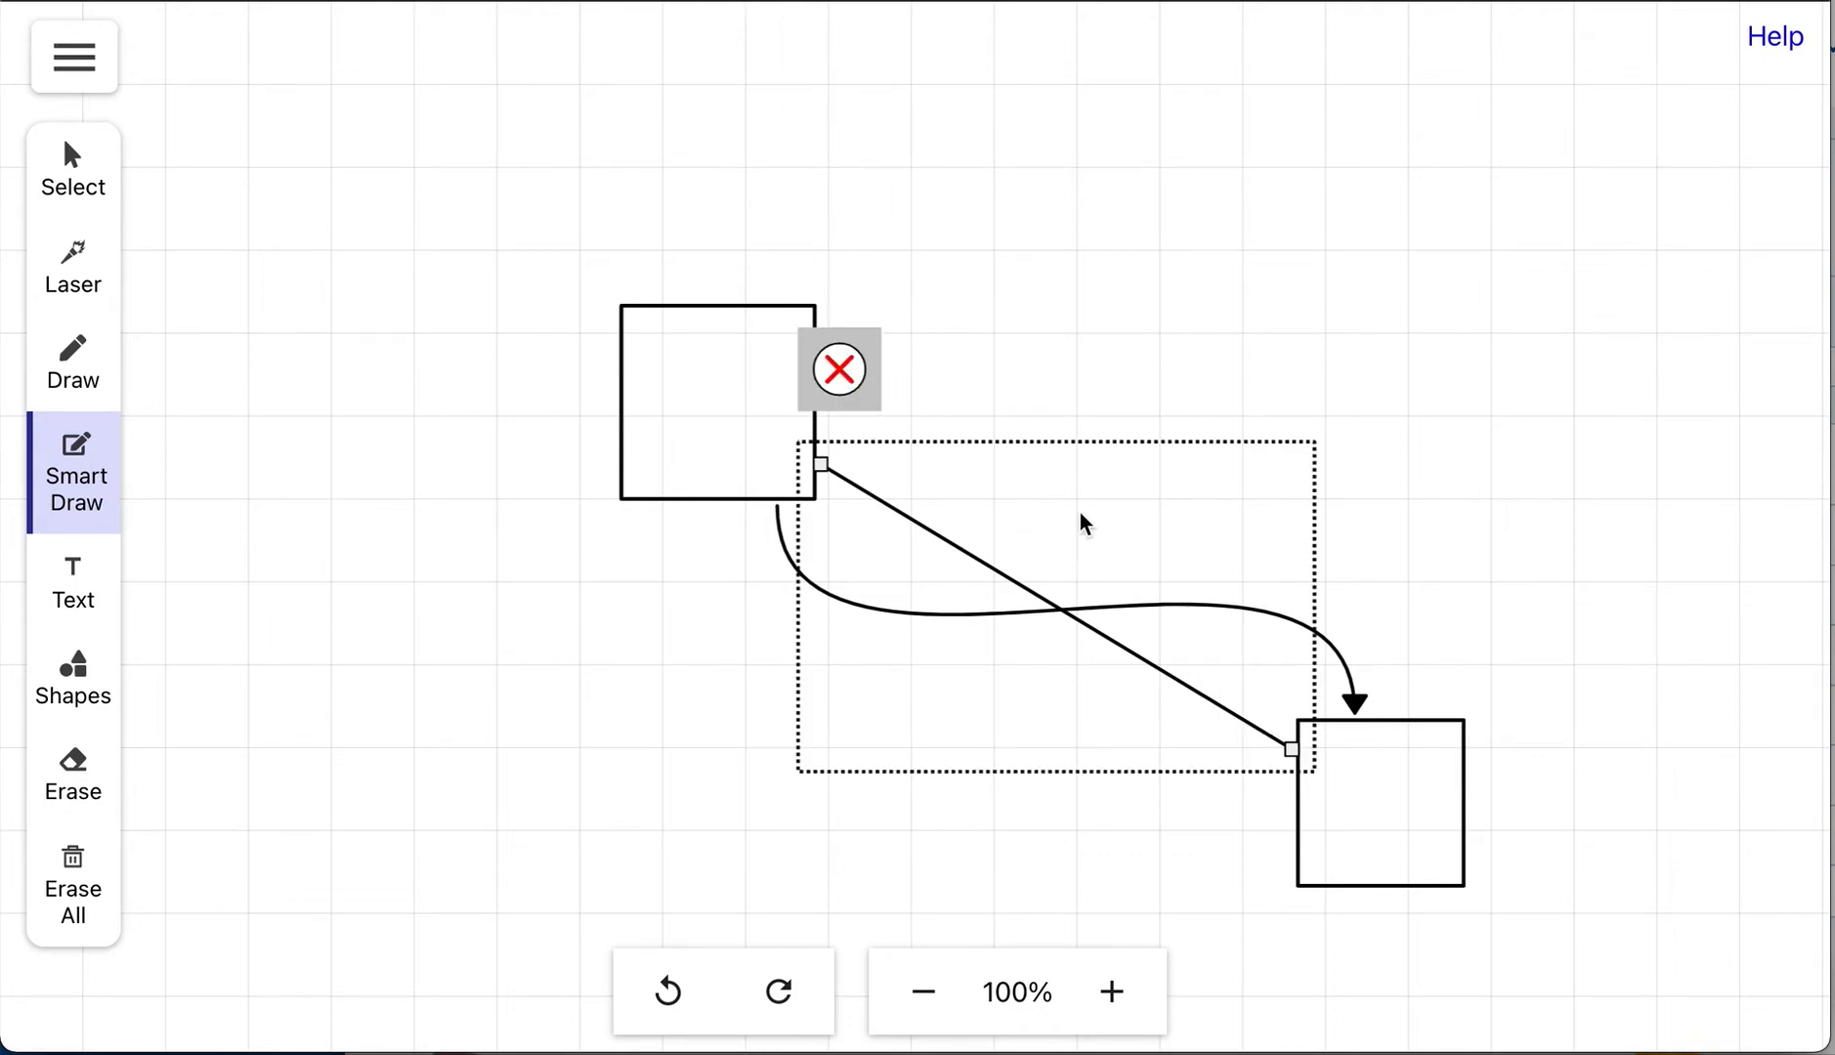
key(Delete)
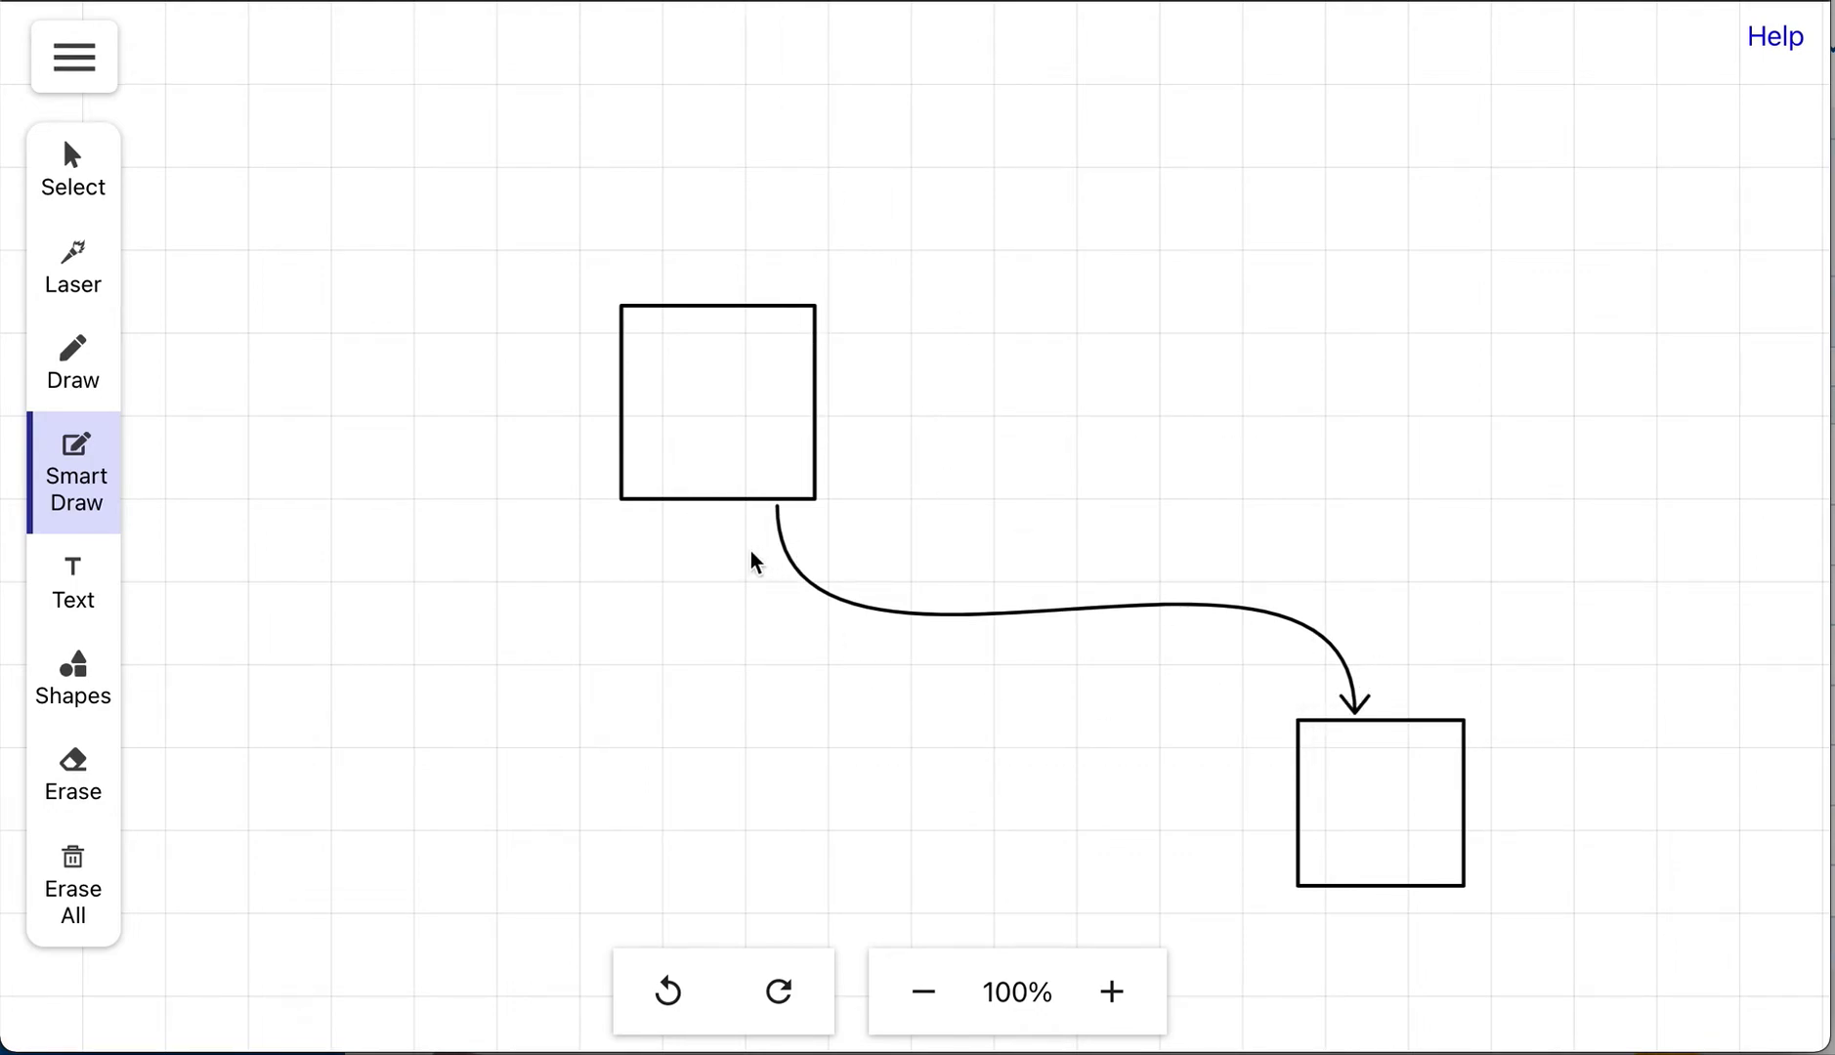
- Delete the curved connector and both squares to empty the canvas
click(778, 513)
click(1118, 606)
click(793, 410)
click(782, 412)
key(Delete)
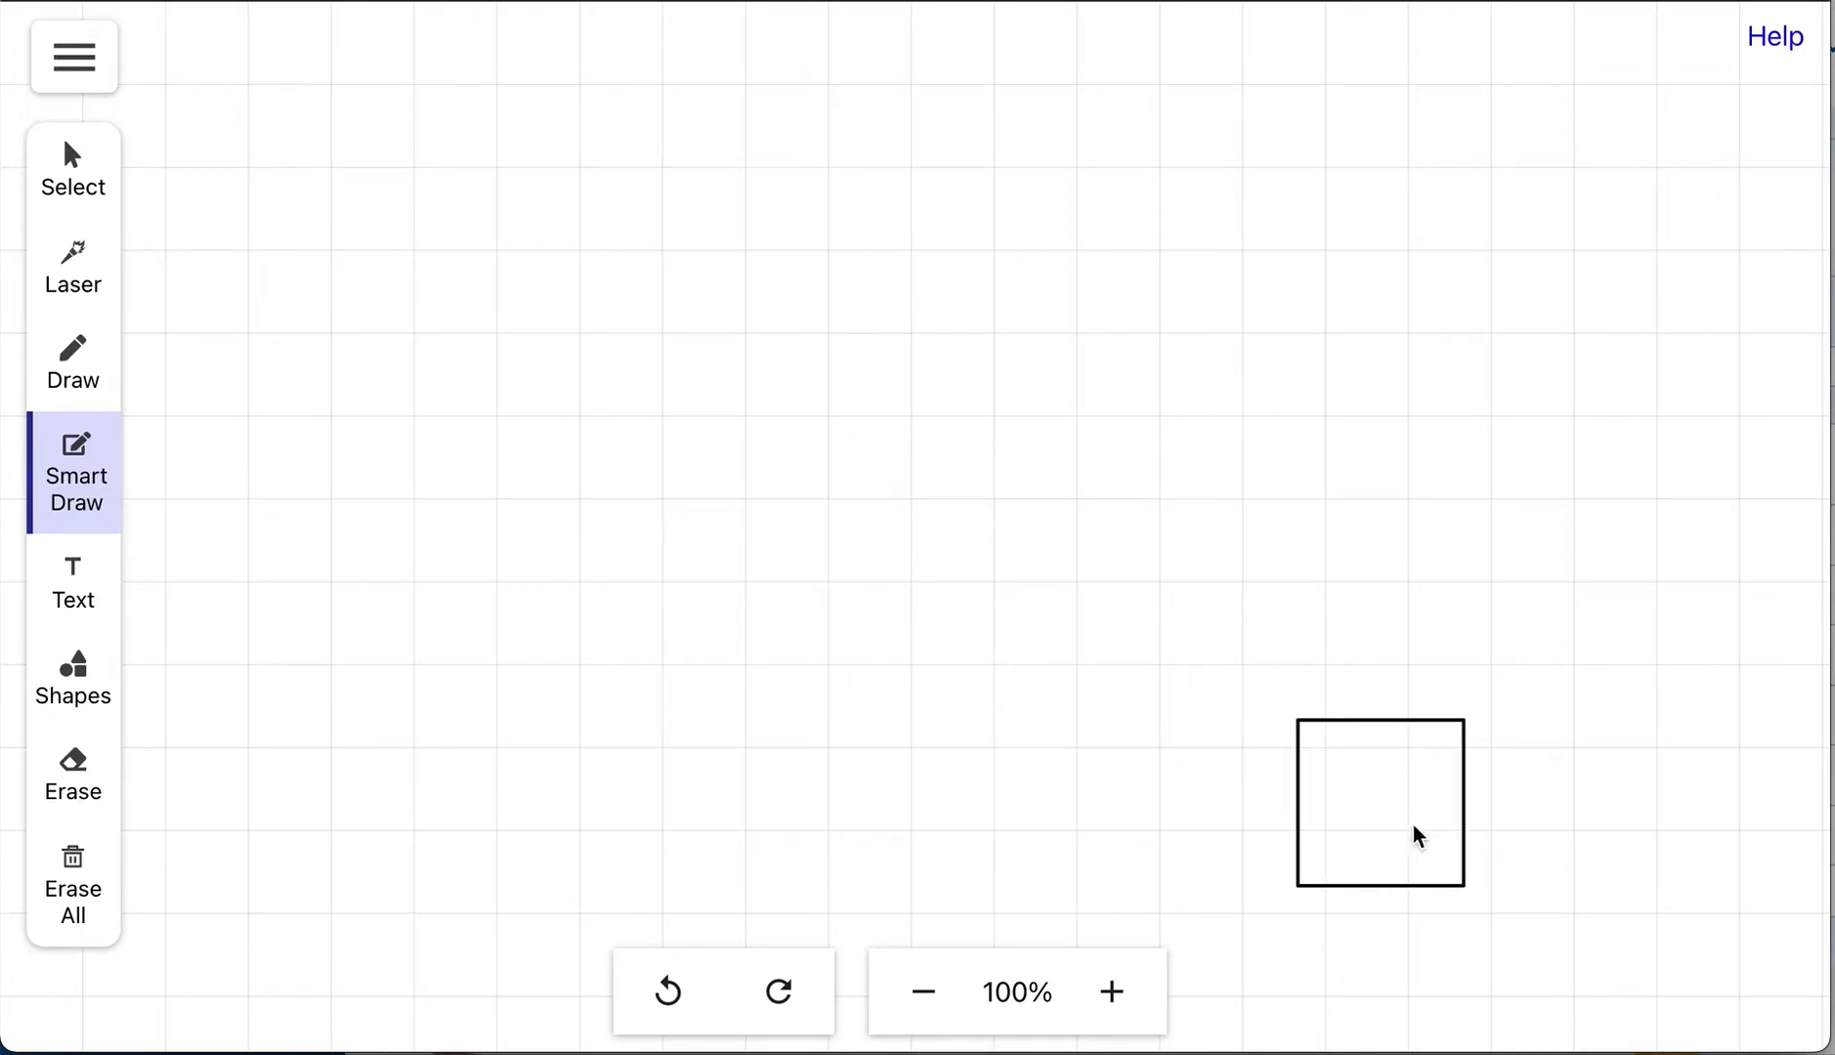
click(1403, 816)
click(1317, 633)
- Draw a rectangle with Smart Draw and switch its corners to rounded
mouse_move(523, 299)
mouse_down()
mouse_move(516, 523)
mouse_move(778, 569)
mouse_move(801, 392)
mouse_up()
drag(694, 328, 516, 330)
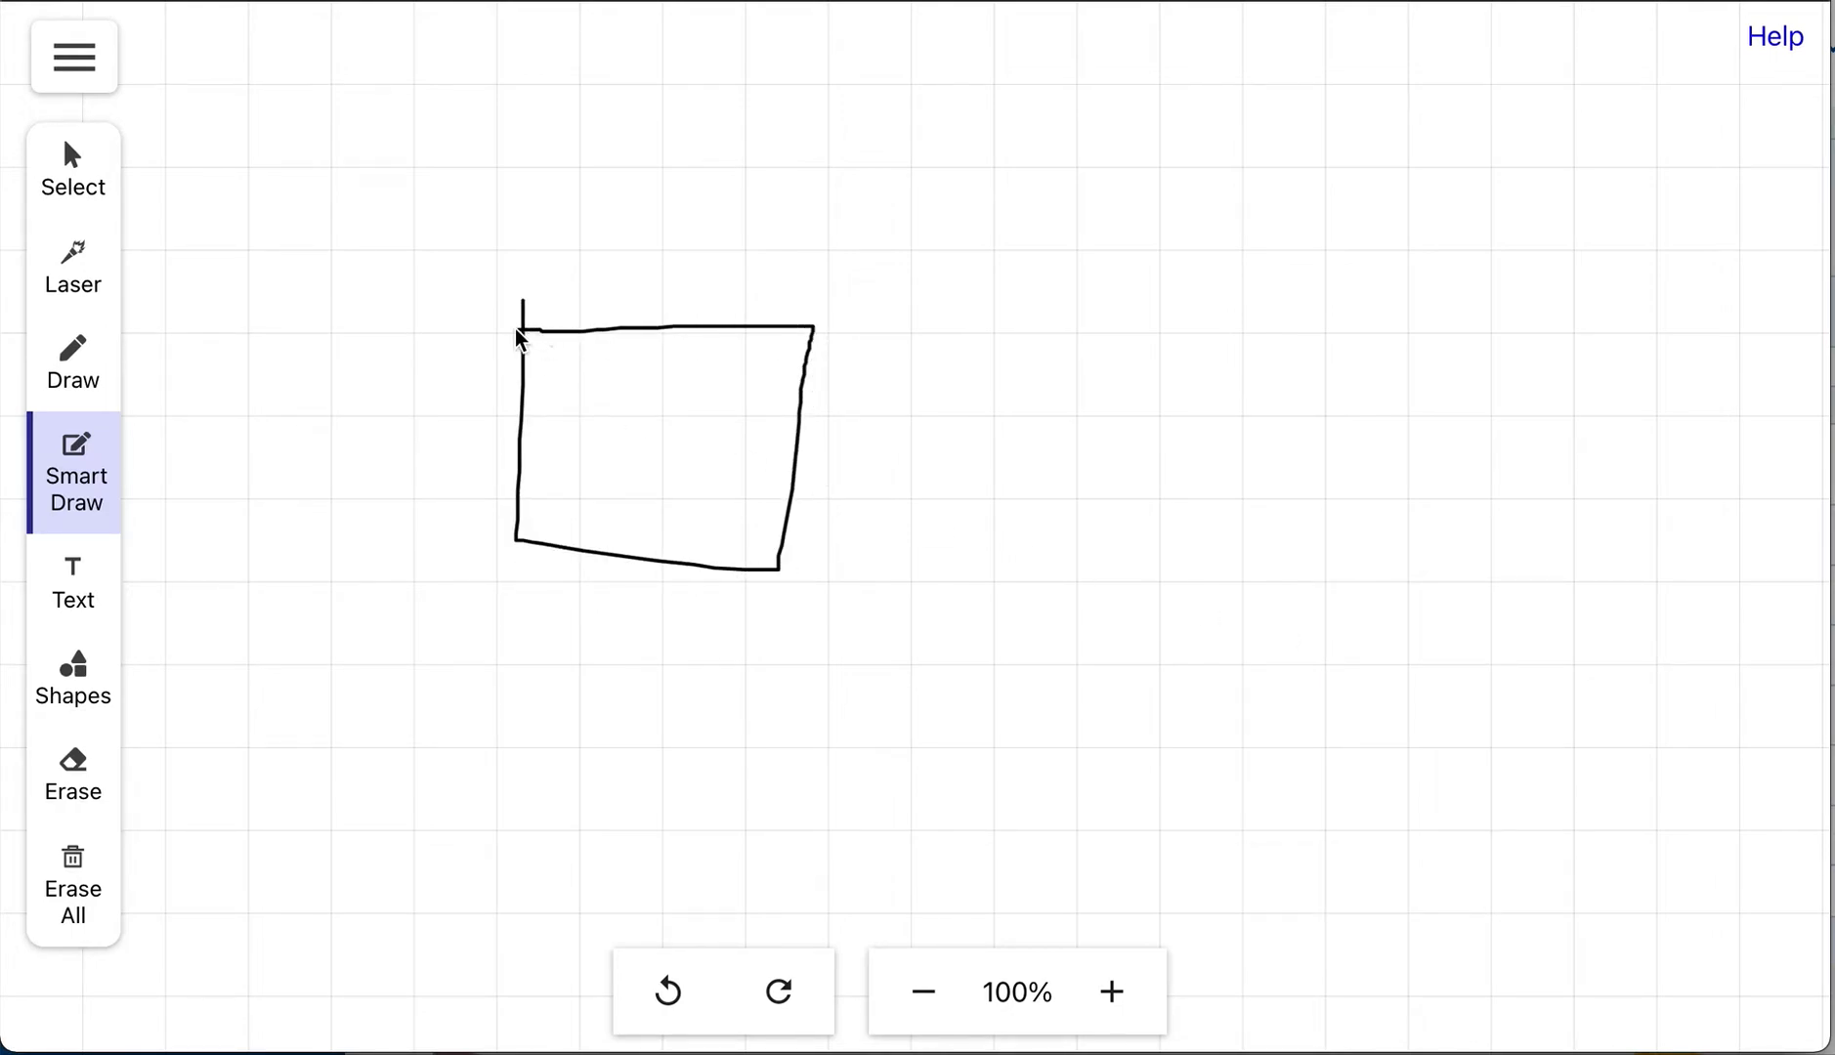
click(612, 415)
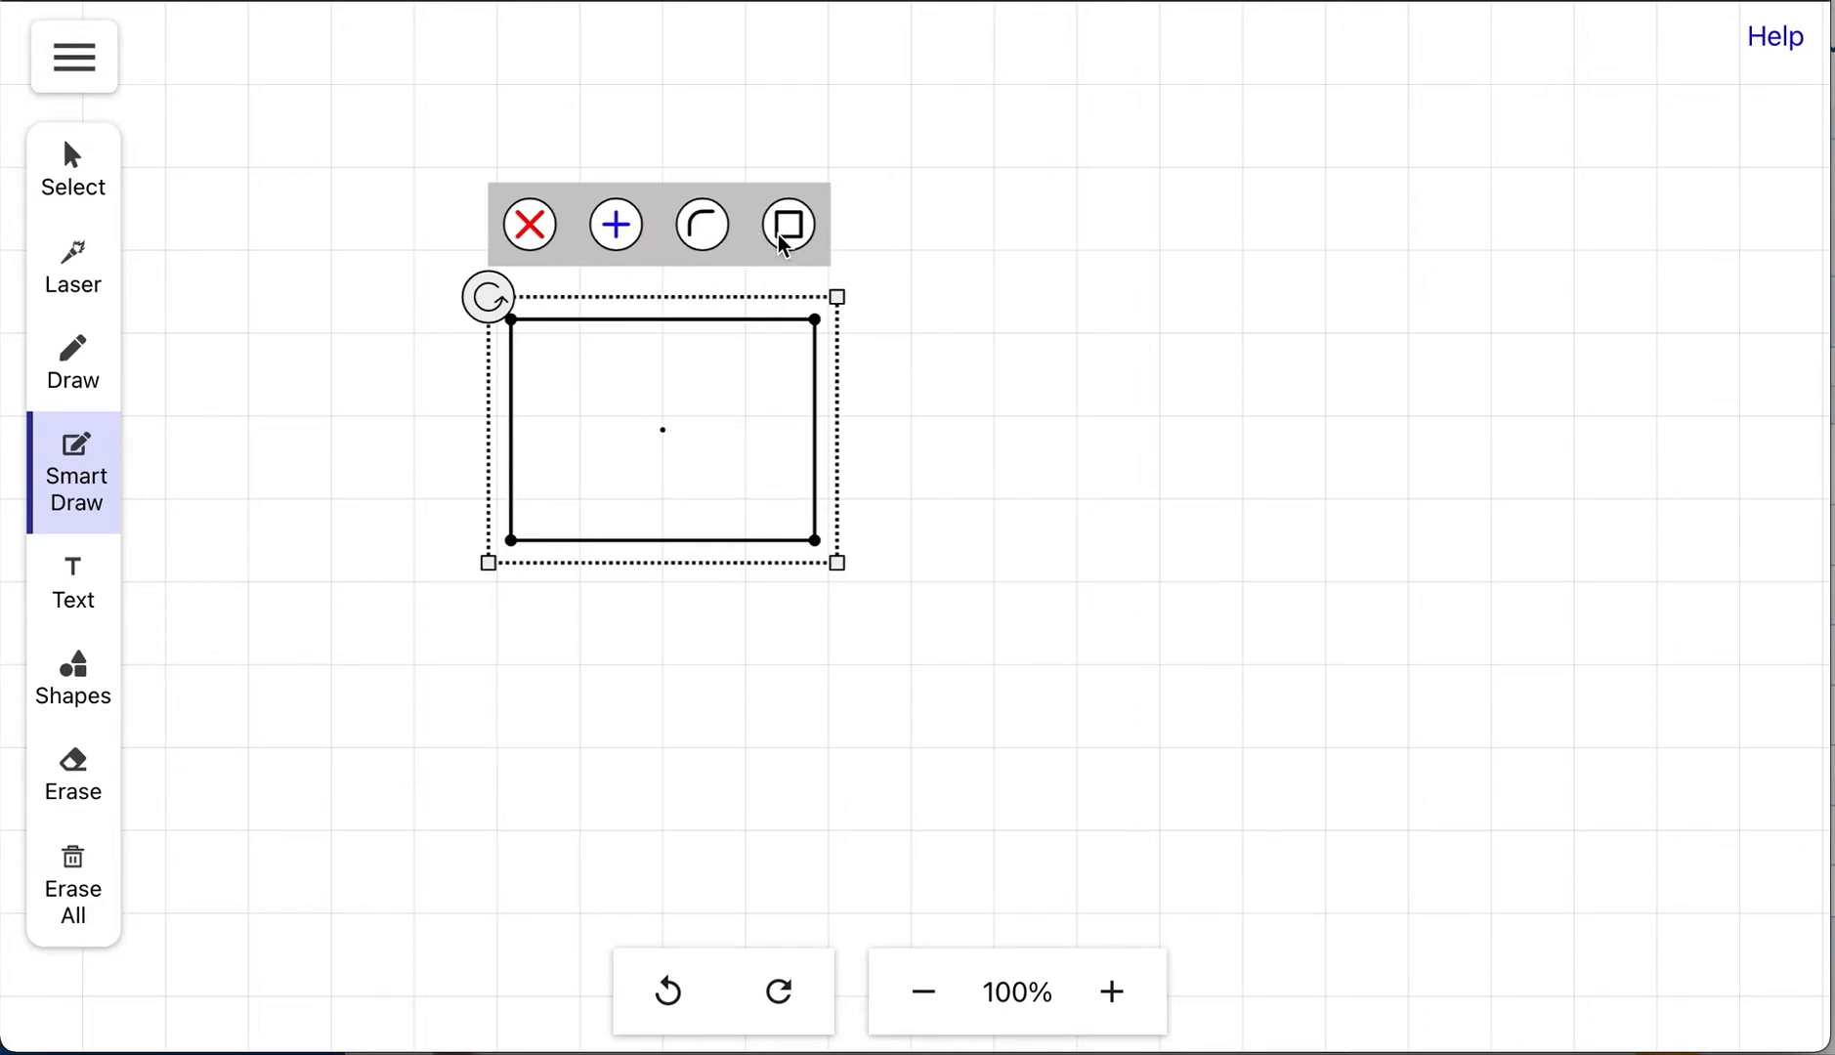
click(704, 230)
click(704, 230)
click(703, 230)
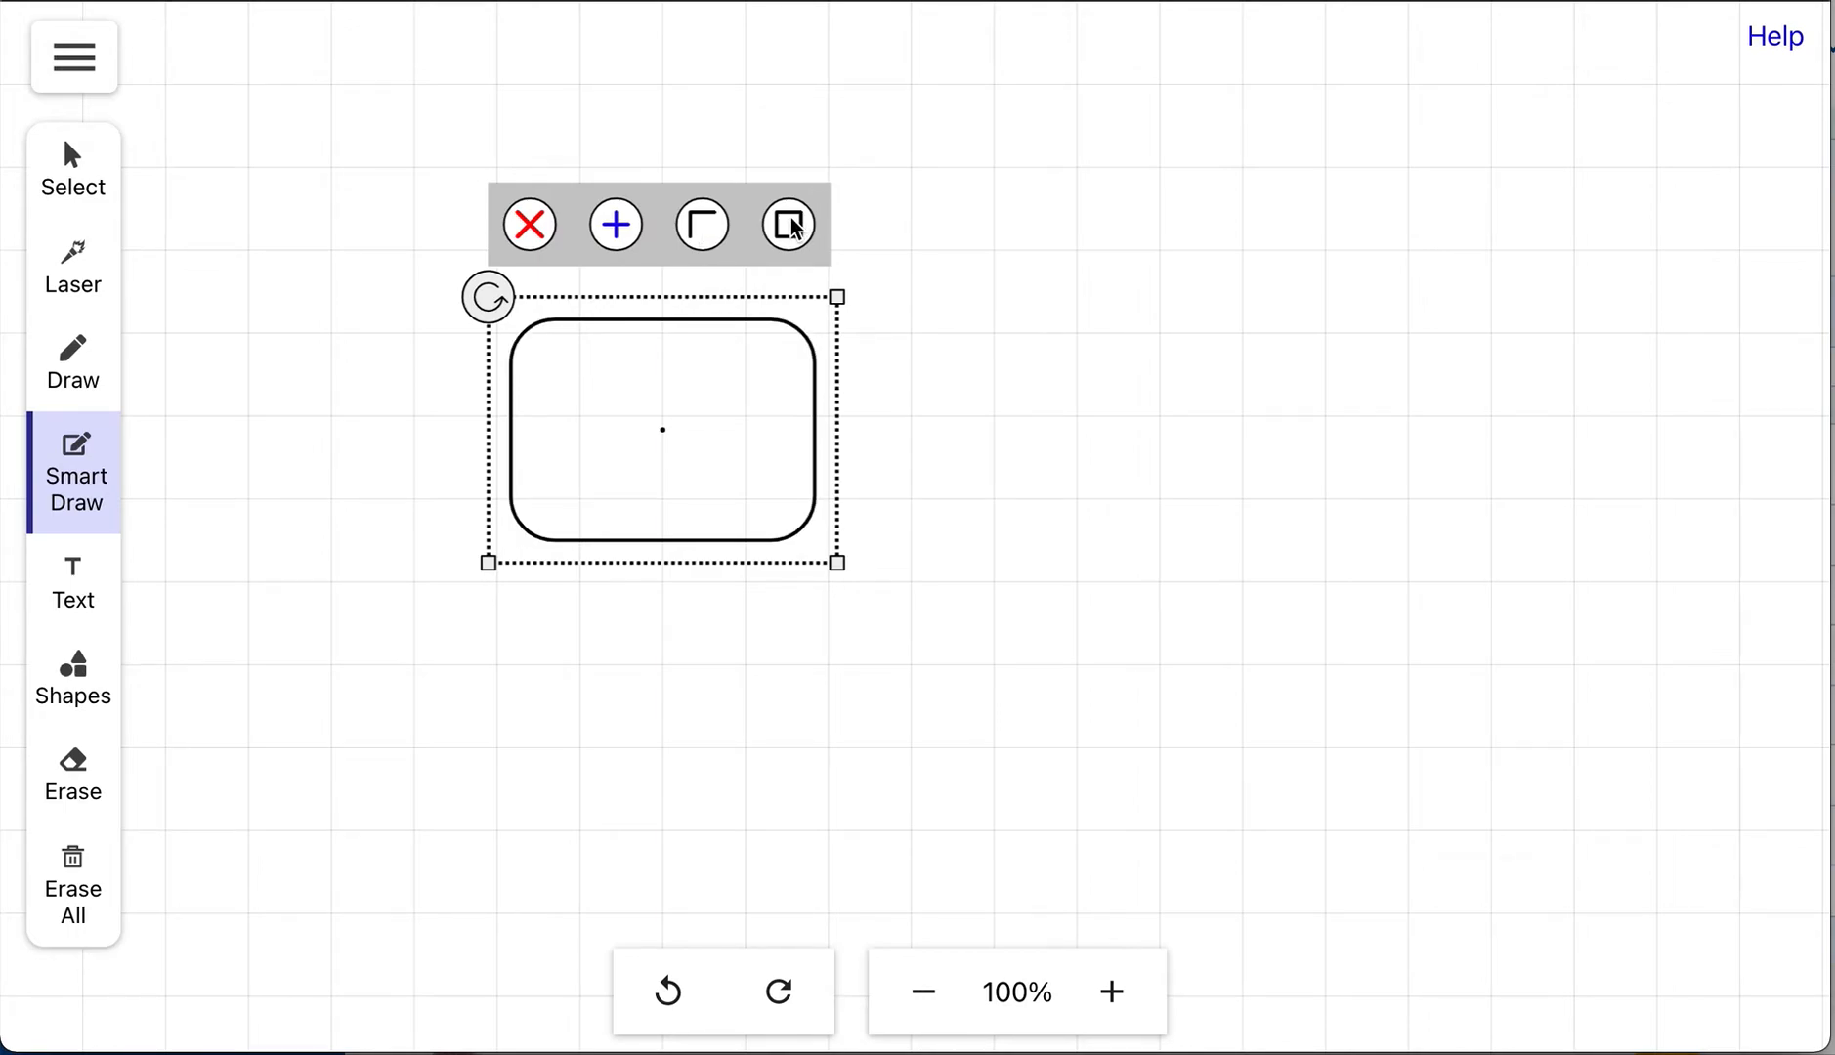
- Convert the rounded rectangle to a square, toggle its corner rounding off and on, and delete it
click(791, 225)
click(714, 218)
click(714, 218)
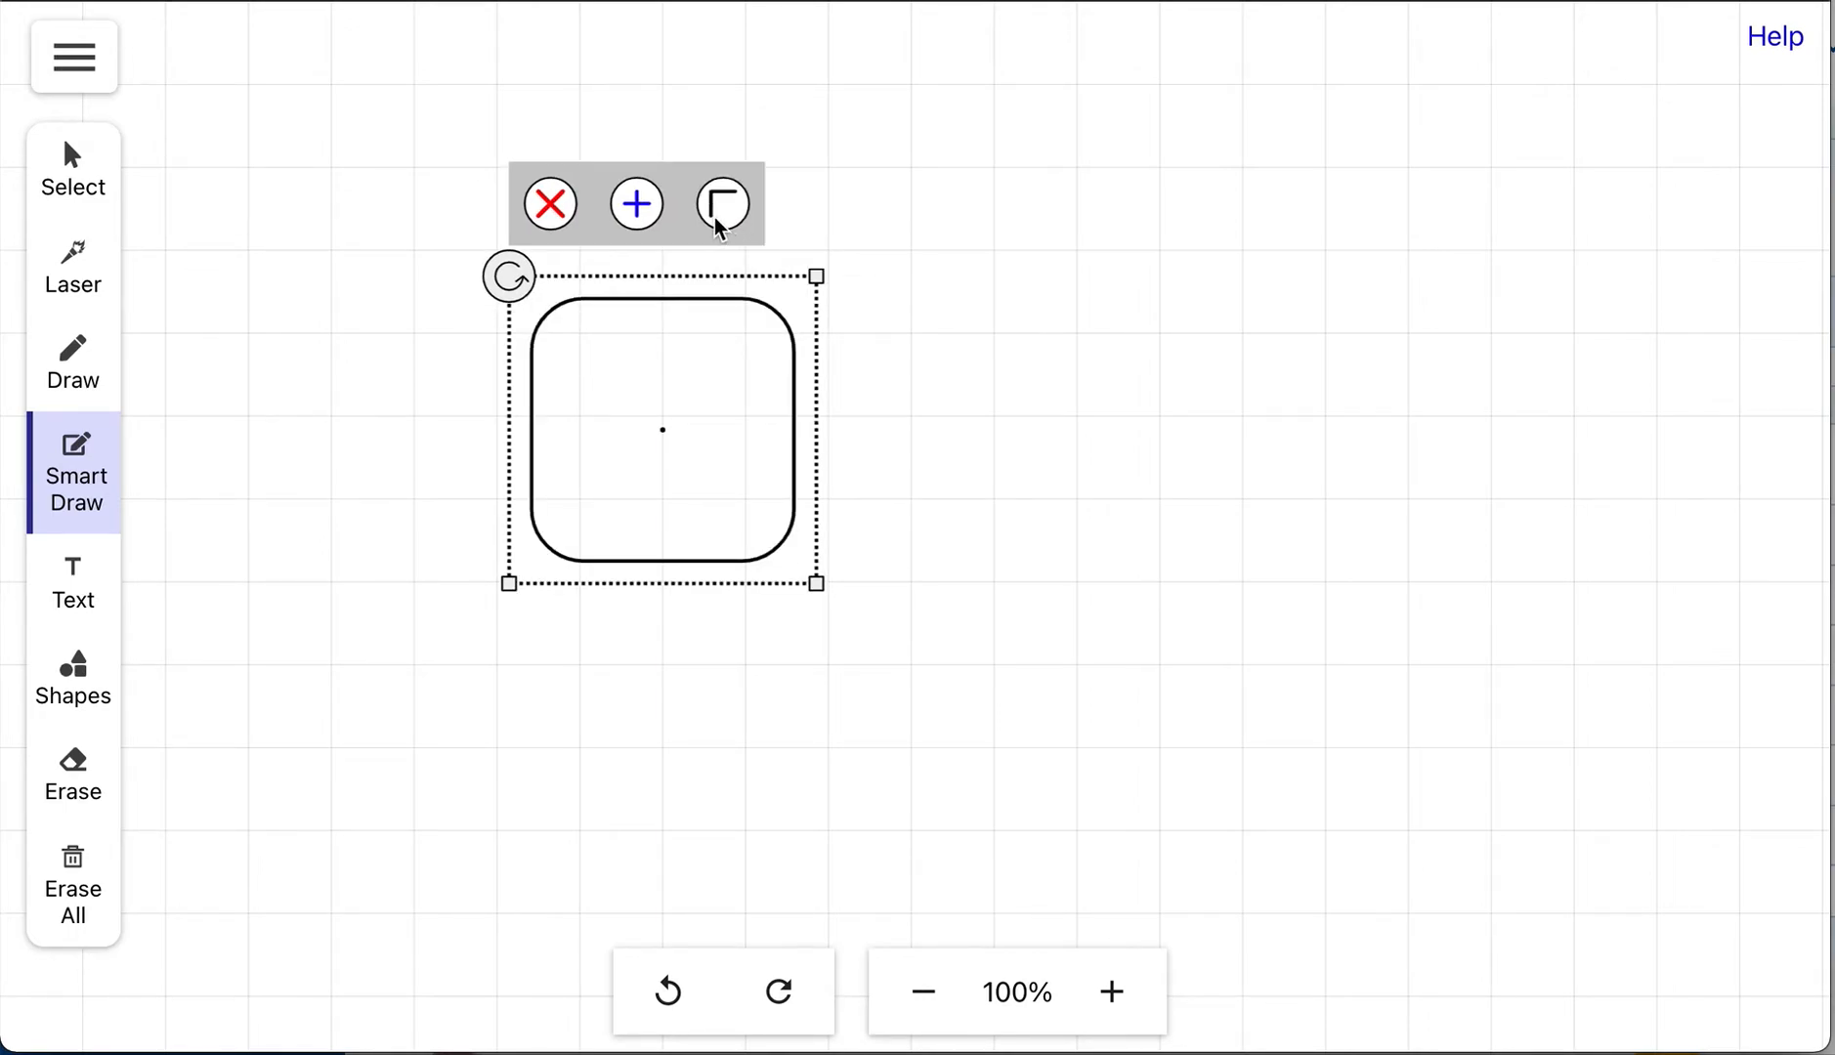
click(550, 203)
- Draw a triangle, convert it to an equilateral one, and delete it
mouse_move(671, 208)
mouse_down()
mouse_move(791, 427)
mouse_move(673, 211)
mouse_up()
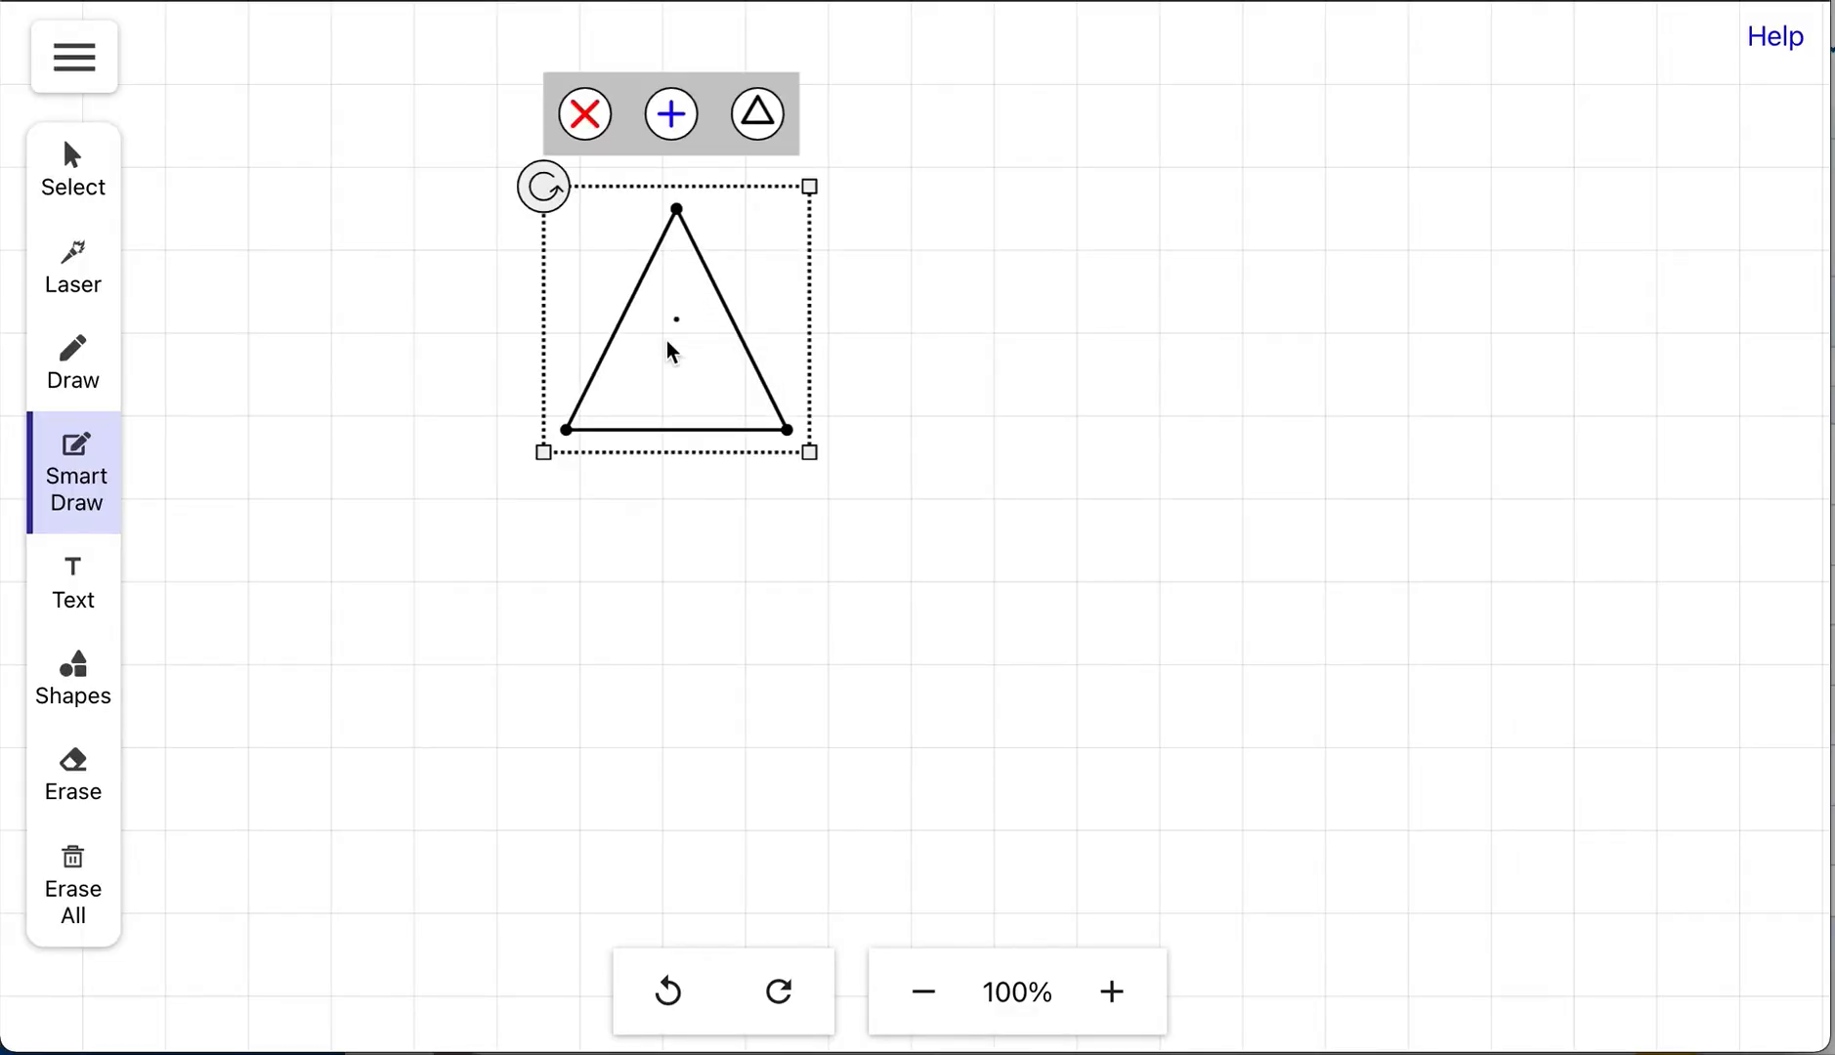
click(758, 117)
click(574, 122)
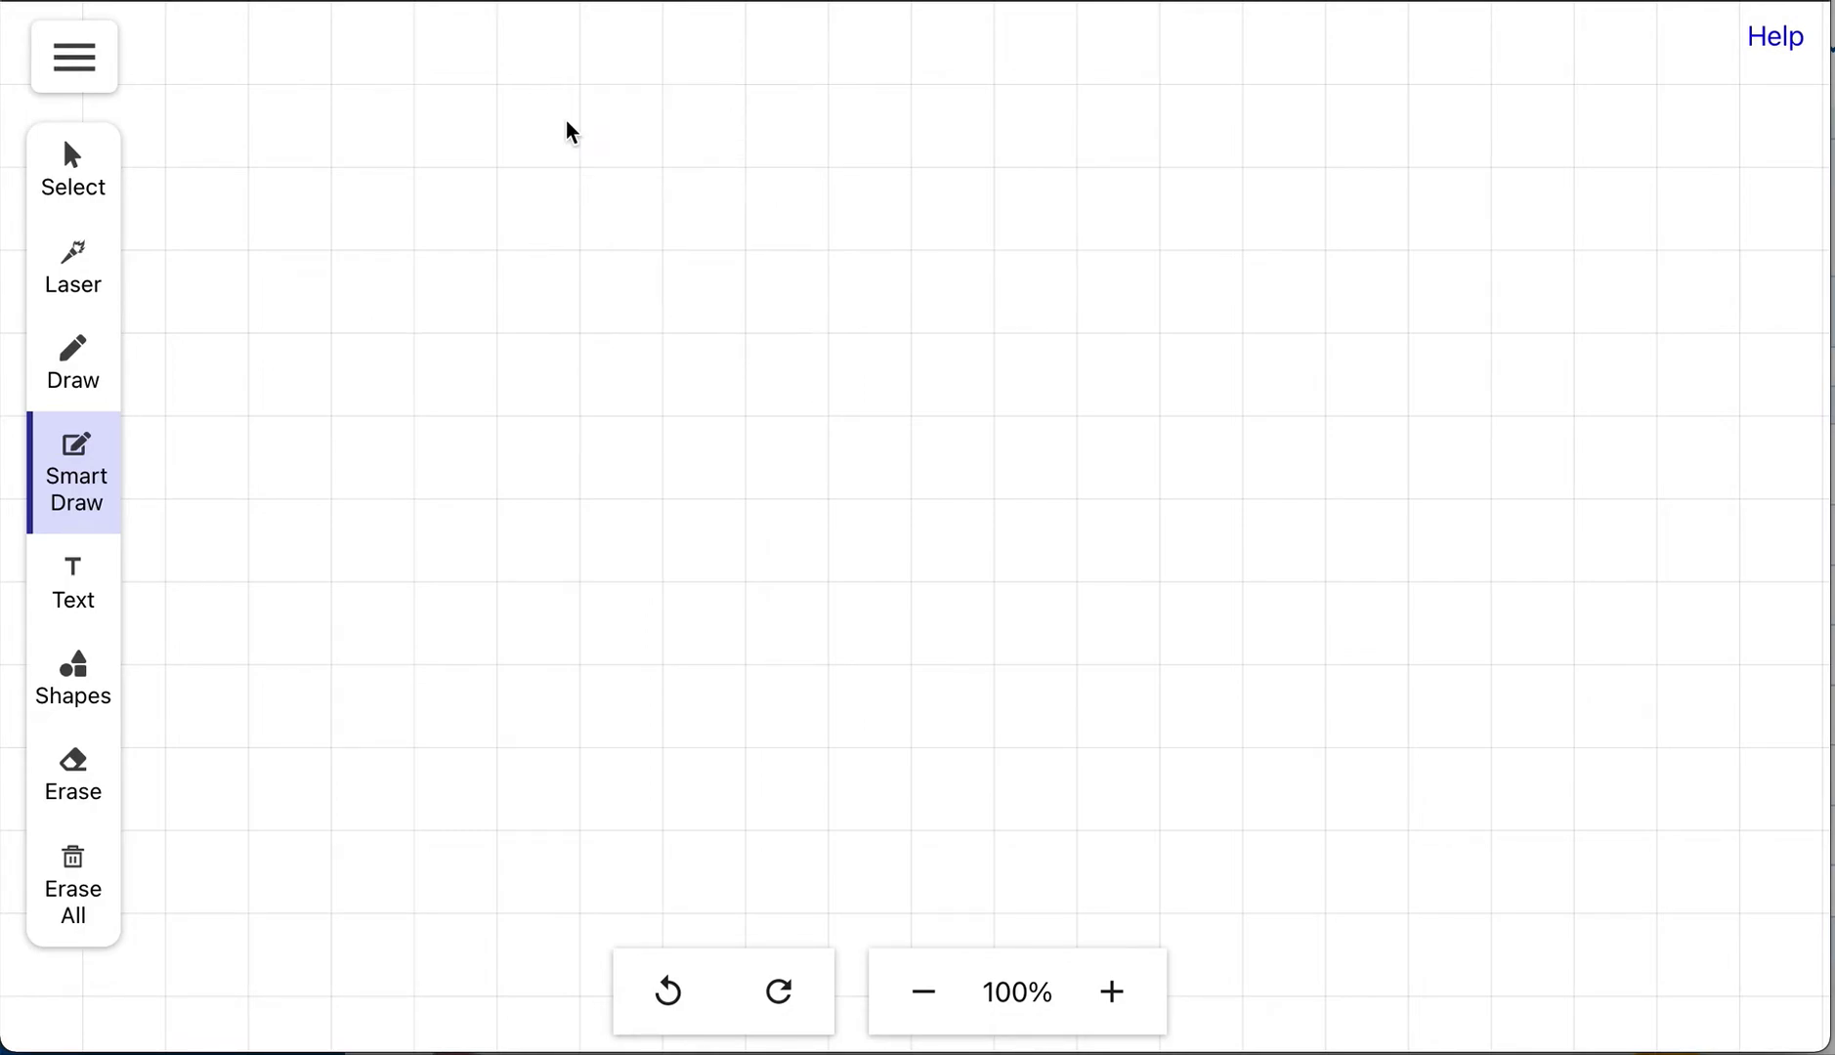
- Draw a flat ellipse, convert it to a circle moved lower on the canvas, and delete it
mouse_move(954, 228)
mouse_down()
mouse_move(848, 237)
mouse_move(910, 343)
mouse_move(938, 230)
mouse_up()
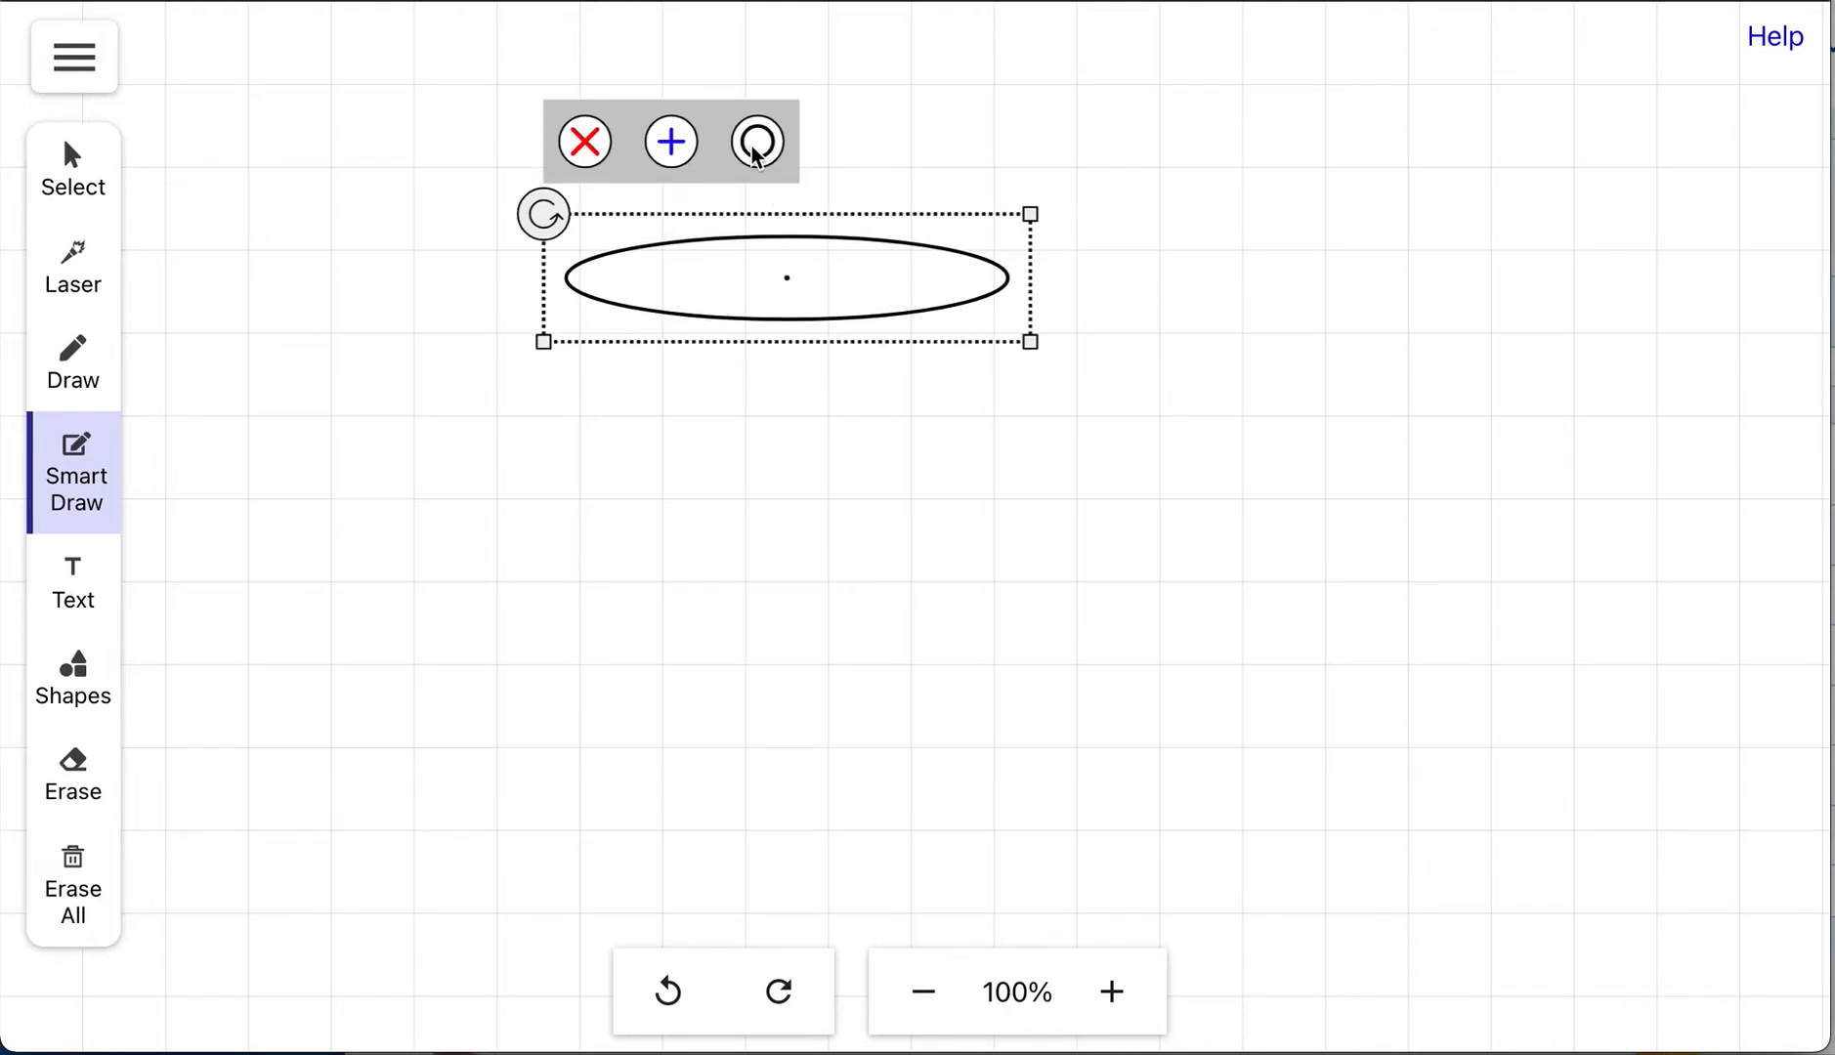
click(753, 148)
drag(752, 147, 806, 524)
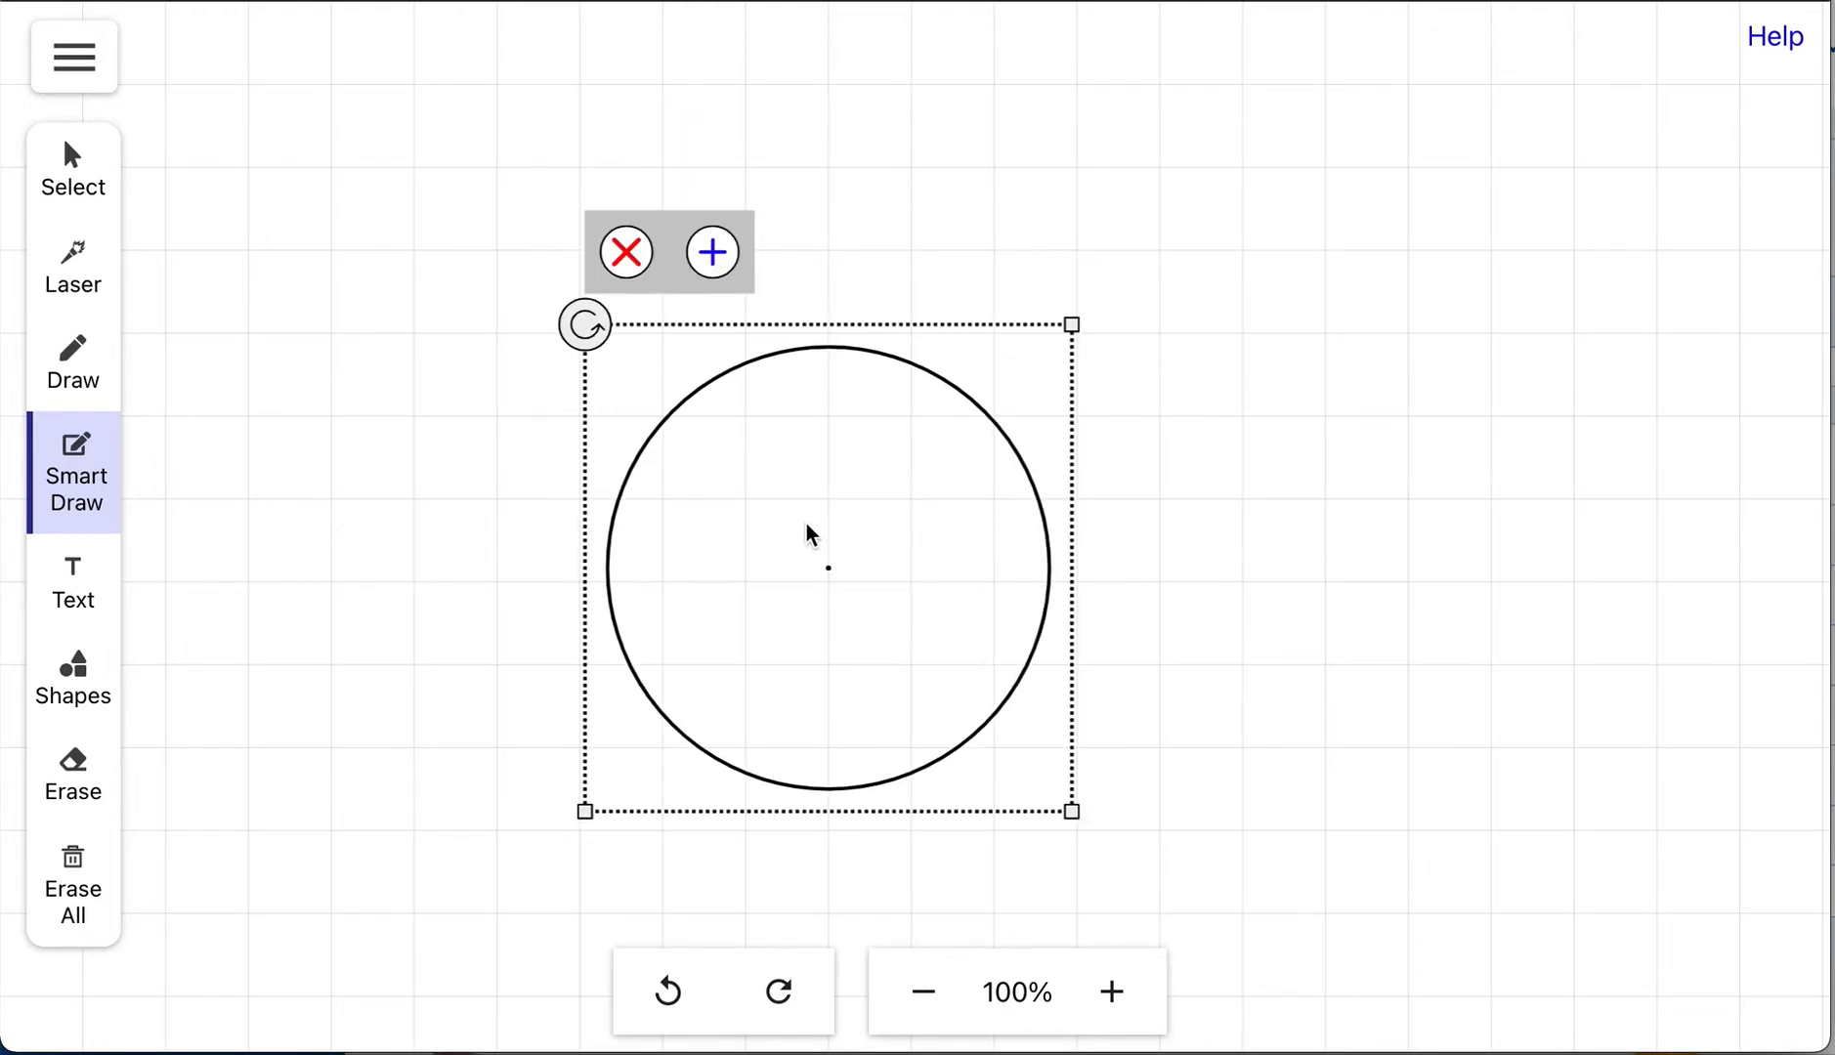
click(627, 262)
- Draw a rectangle and place a duplicate of it below and to its right
mouse_move(578, 304)
mouse_down()
mouse_move(822, 545)
mouse_move(601, 350)
mouse_up()
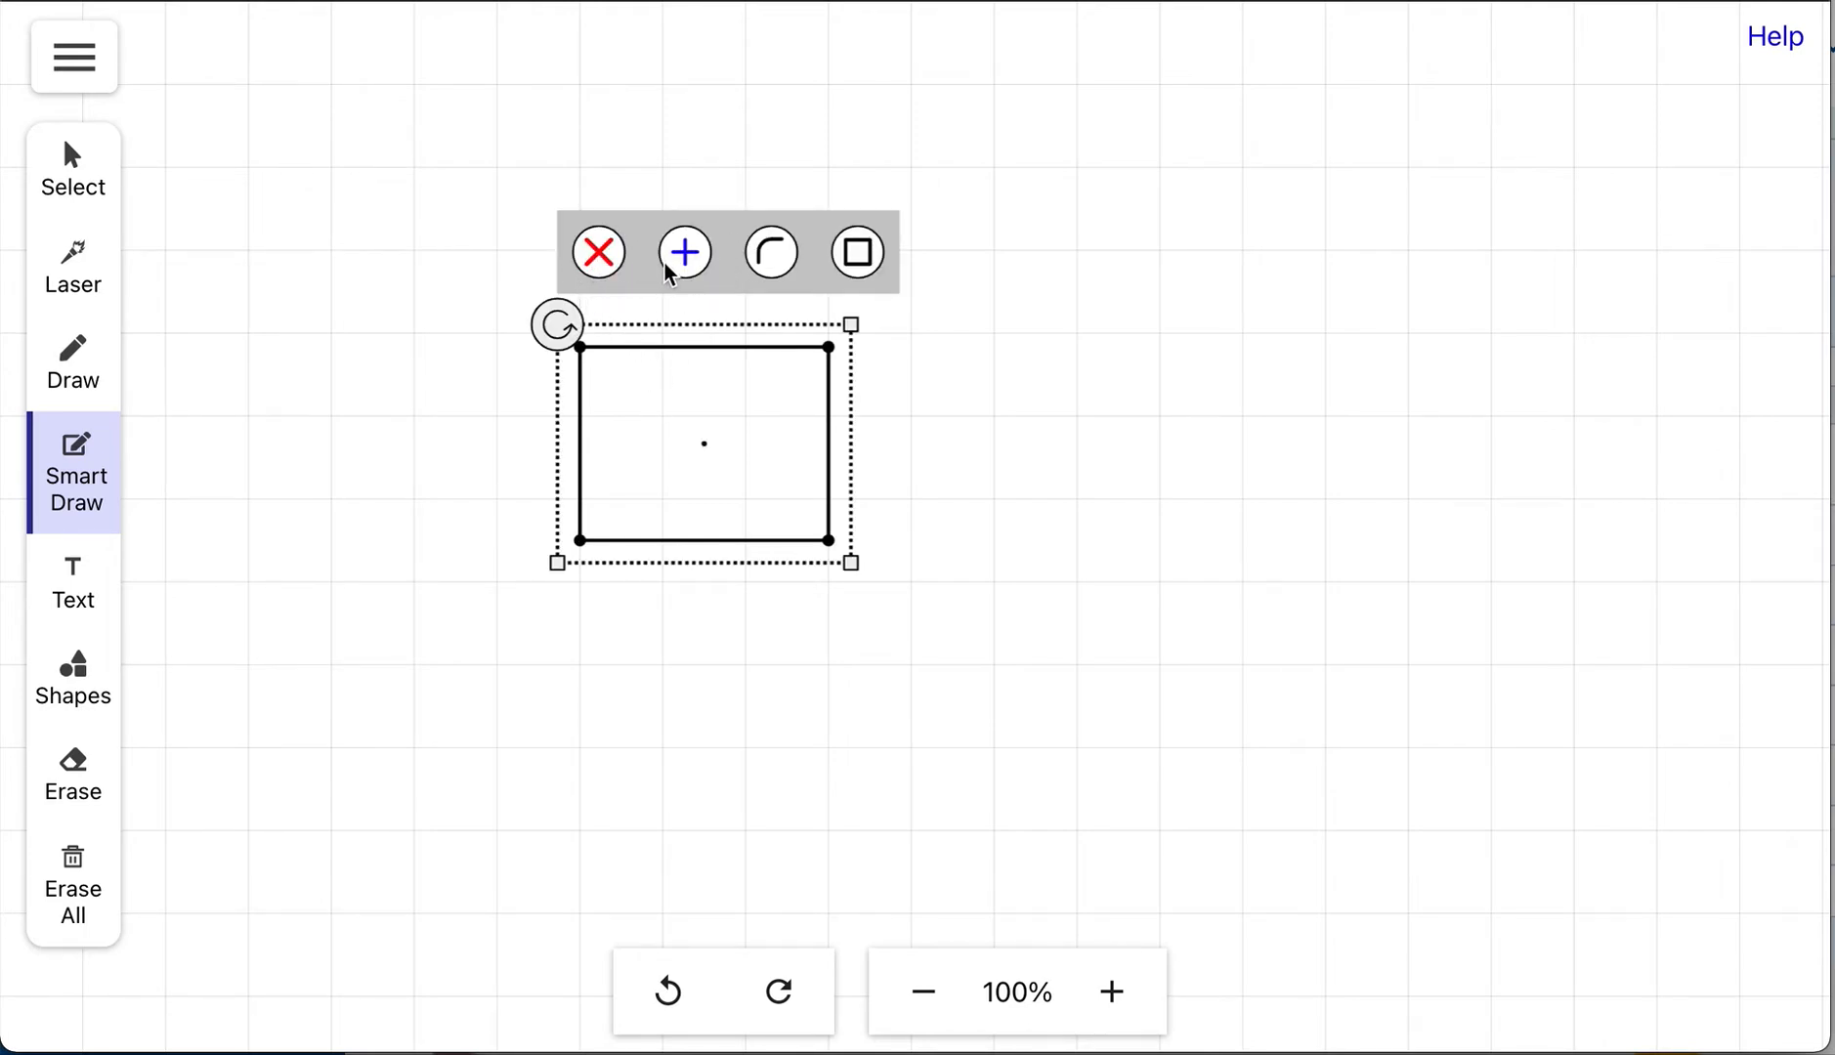
click(599, 254)
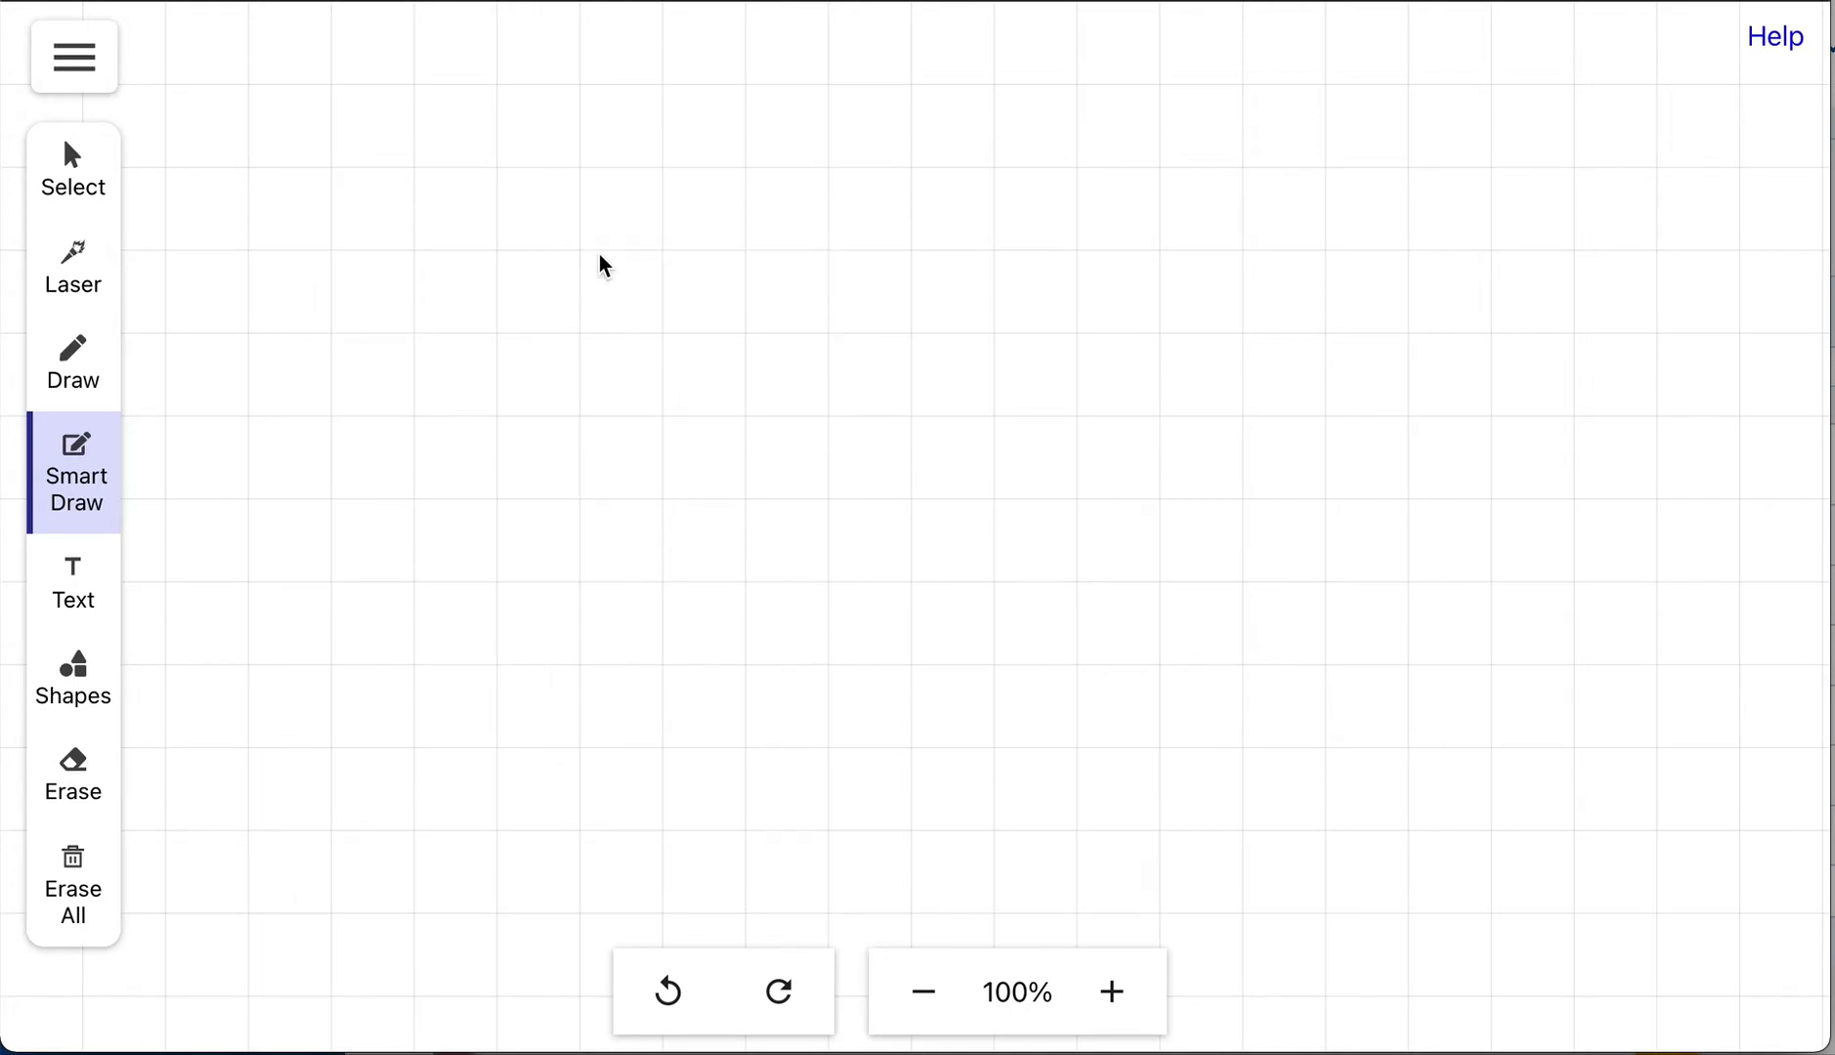
mouse_move(599, 254)
mouse_down()
mouse_move(778, 430)
mouse_move(728, 262)
mouse_move(598, 258)
mouse_up()
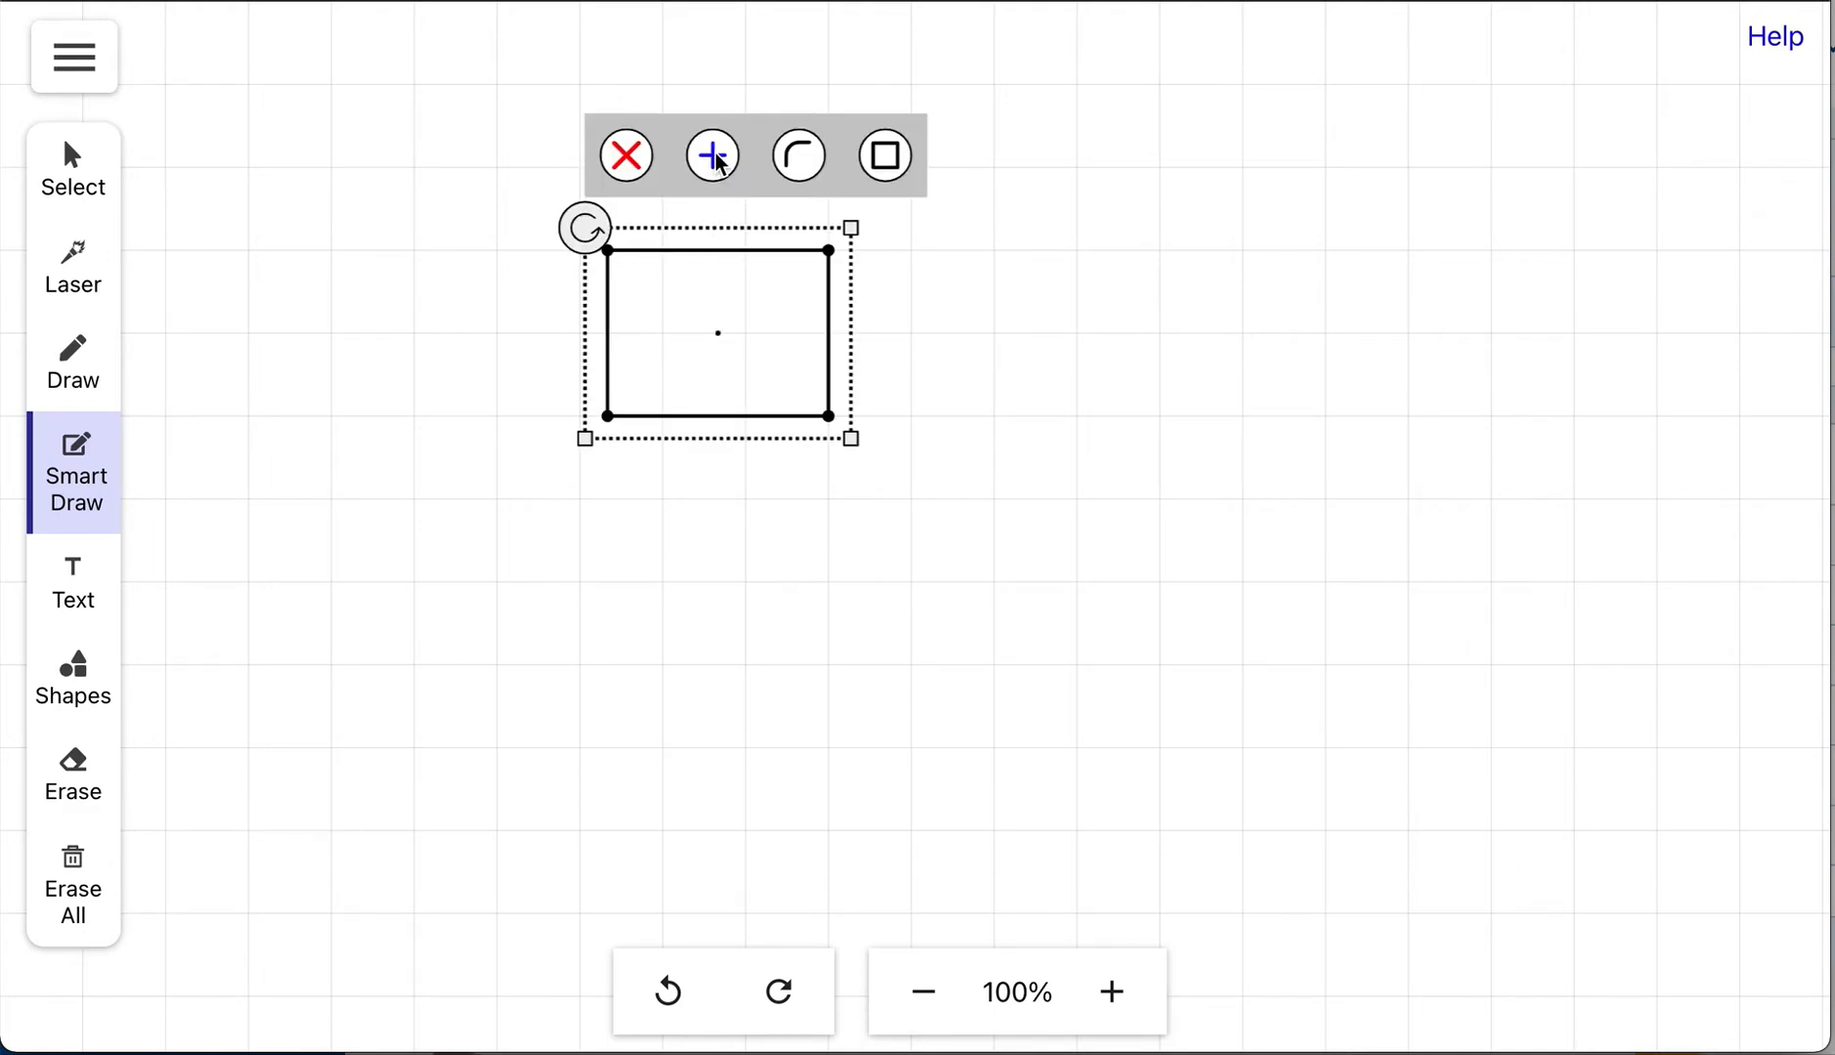
drag(716, 162, 1208, 723)
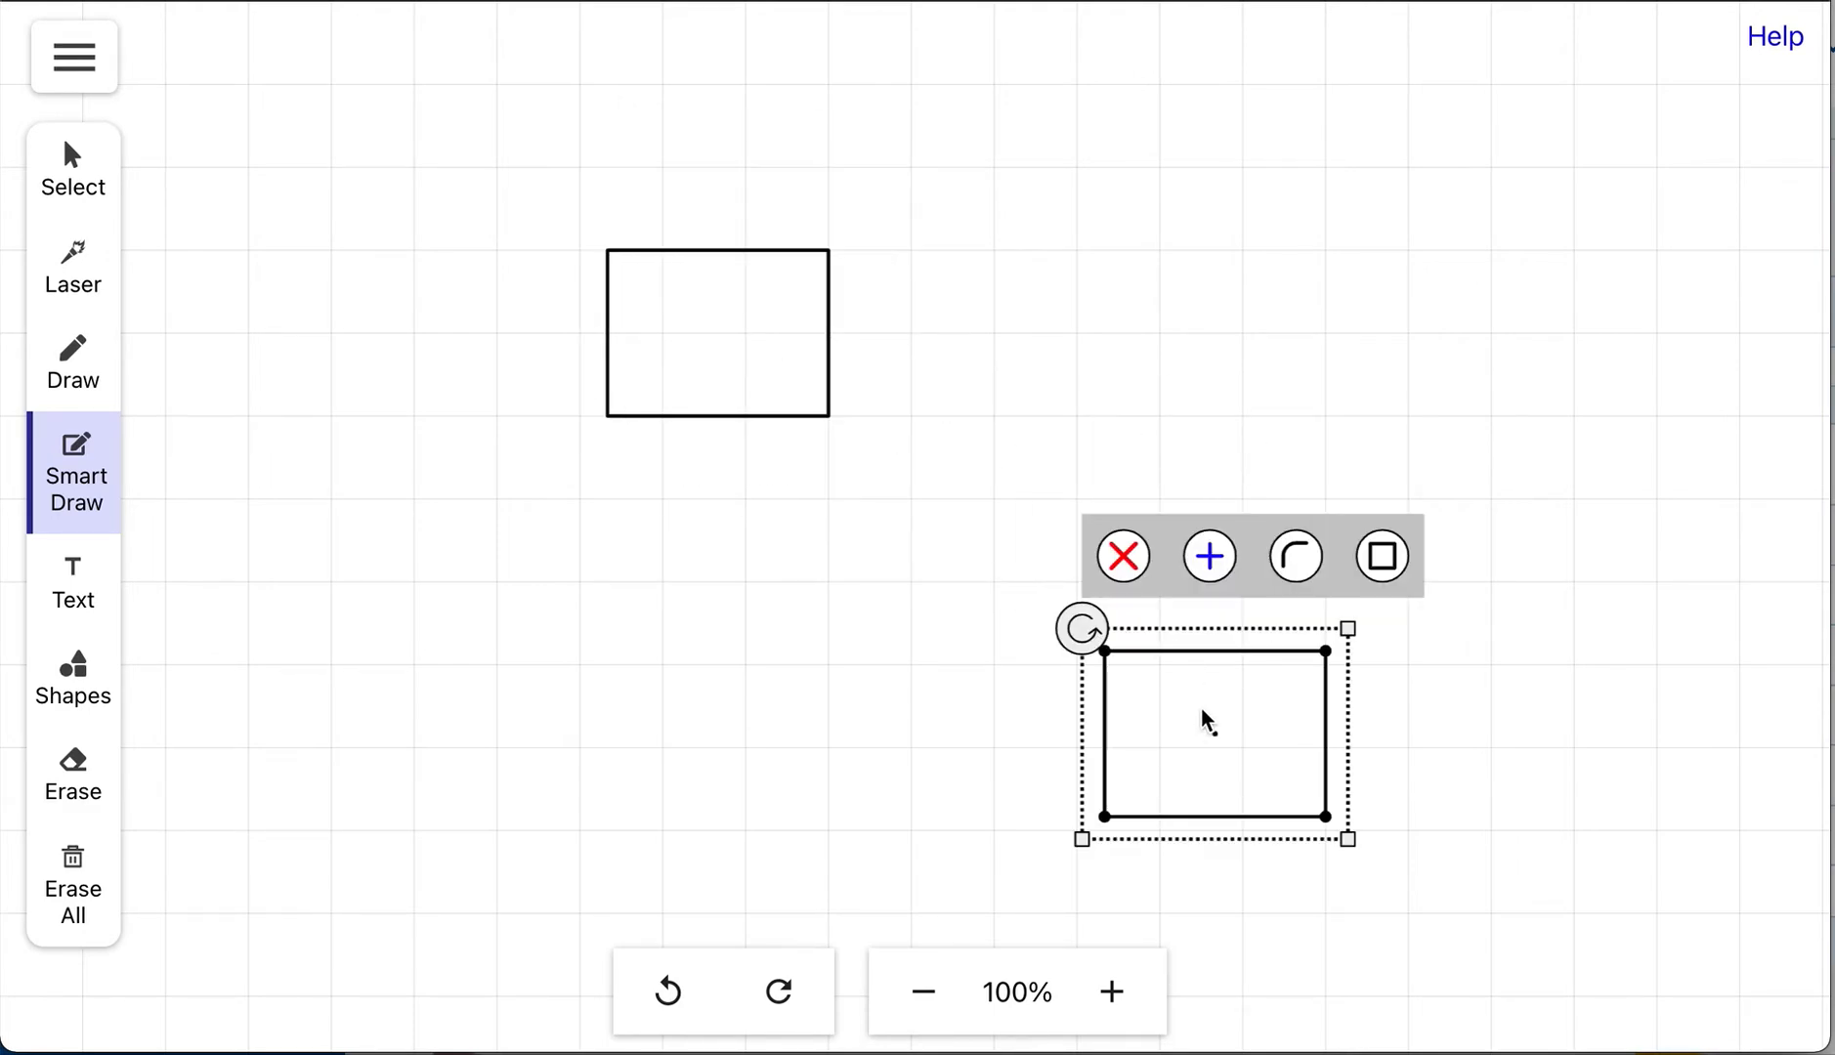
- Join the two rectangles with an elbow connector from the first's bottom edge to the second's top edge, and clear the canvas
drag(757, 356, 1127, 636)
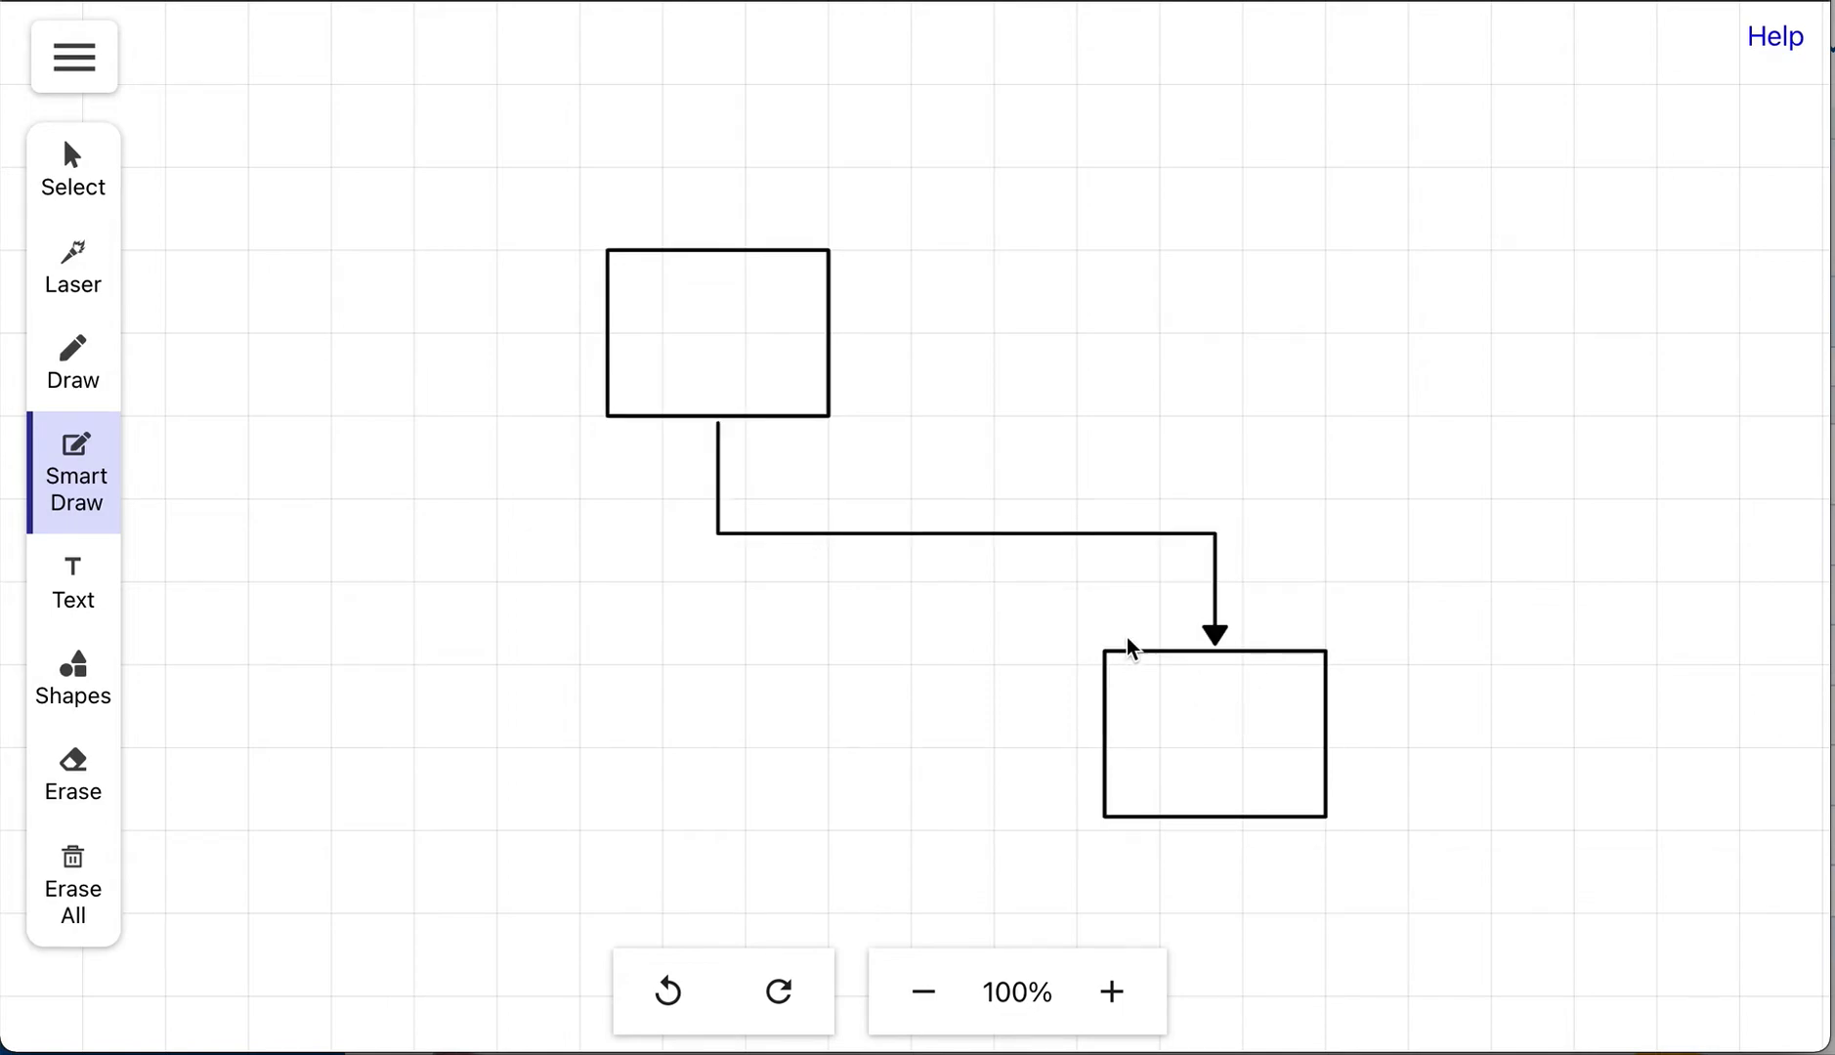
click(939, 530)
click(737, 335)
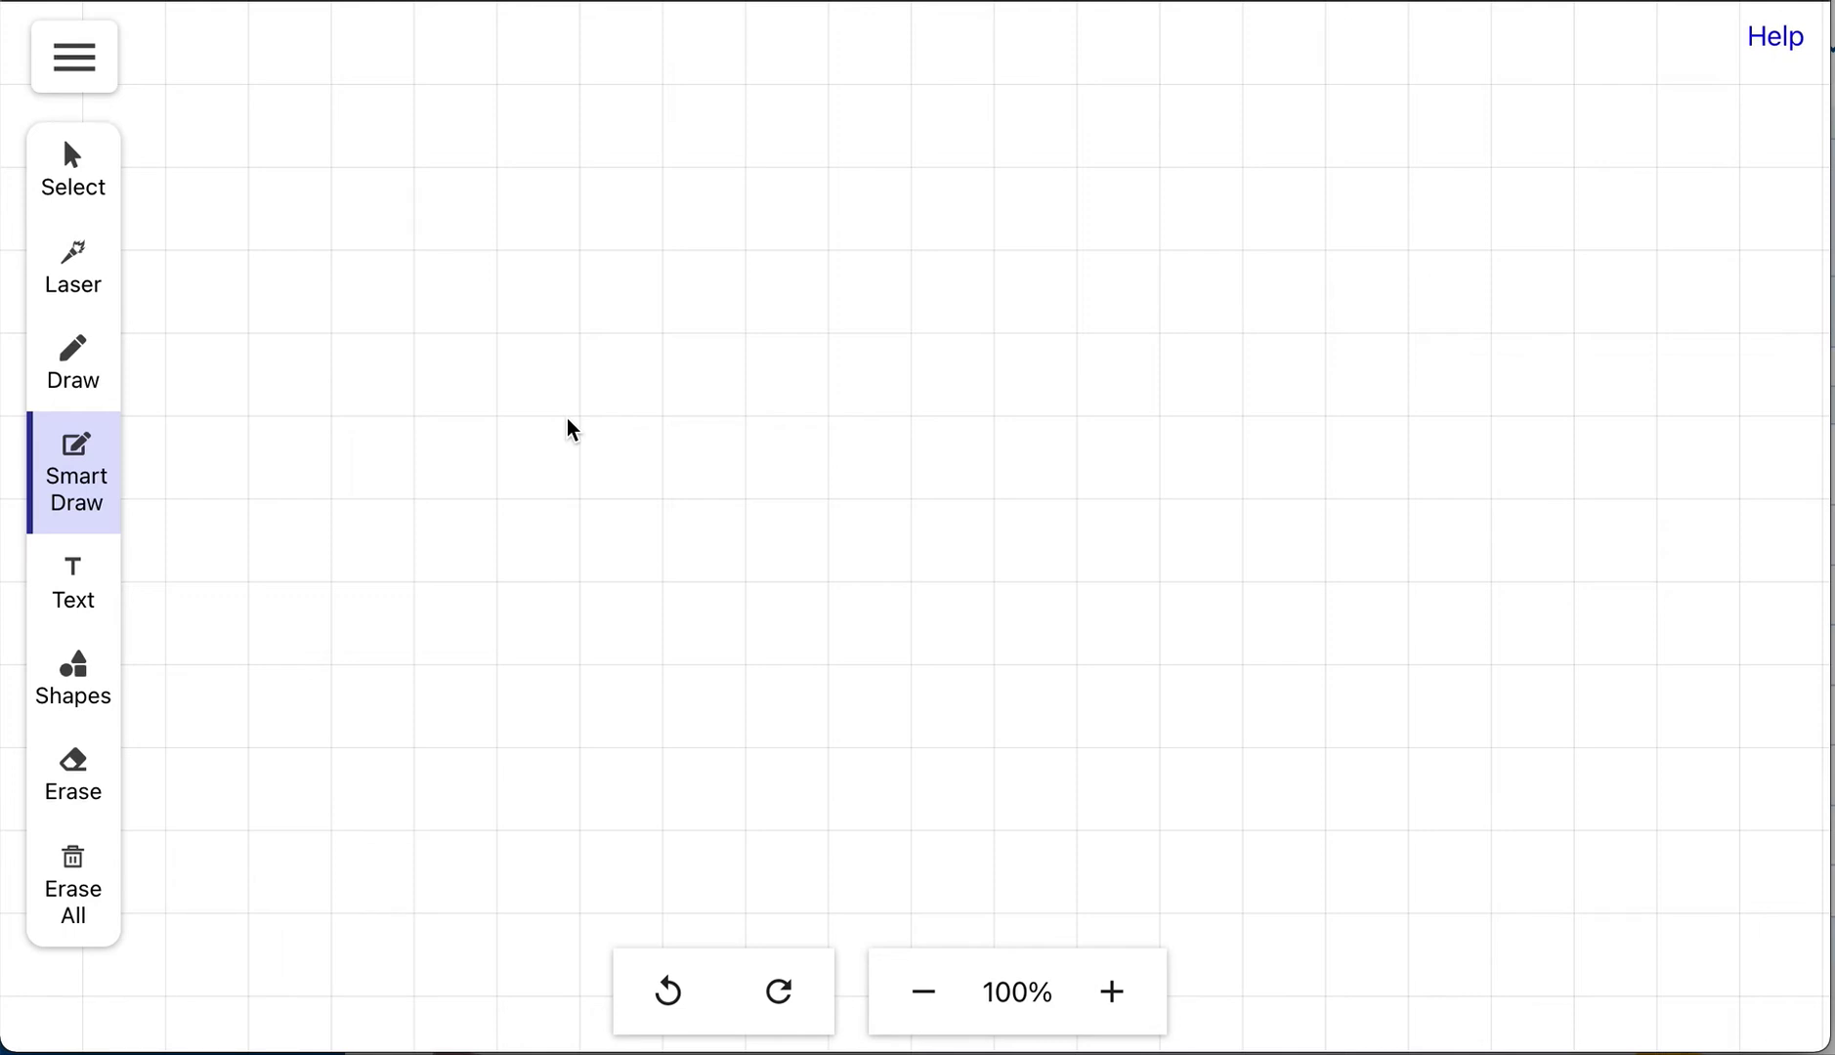
- Draw a horizontal line and lengthen it into a sloping line by moving its right end lower and its left end higher
drag(371, 448, 799, 423)
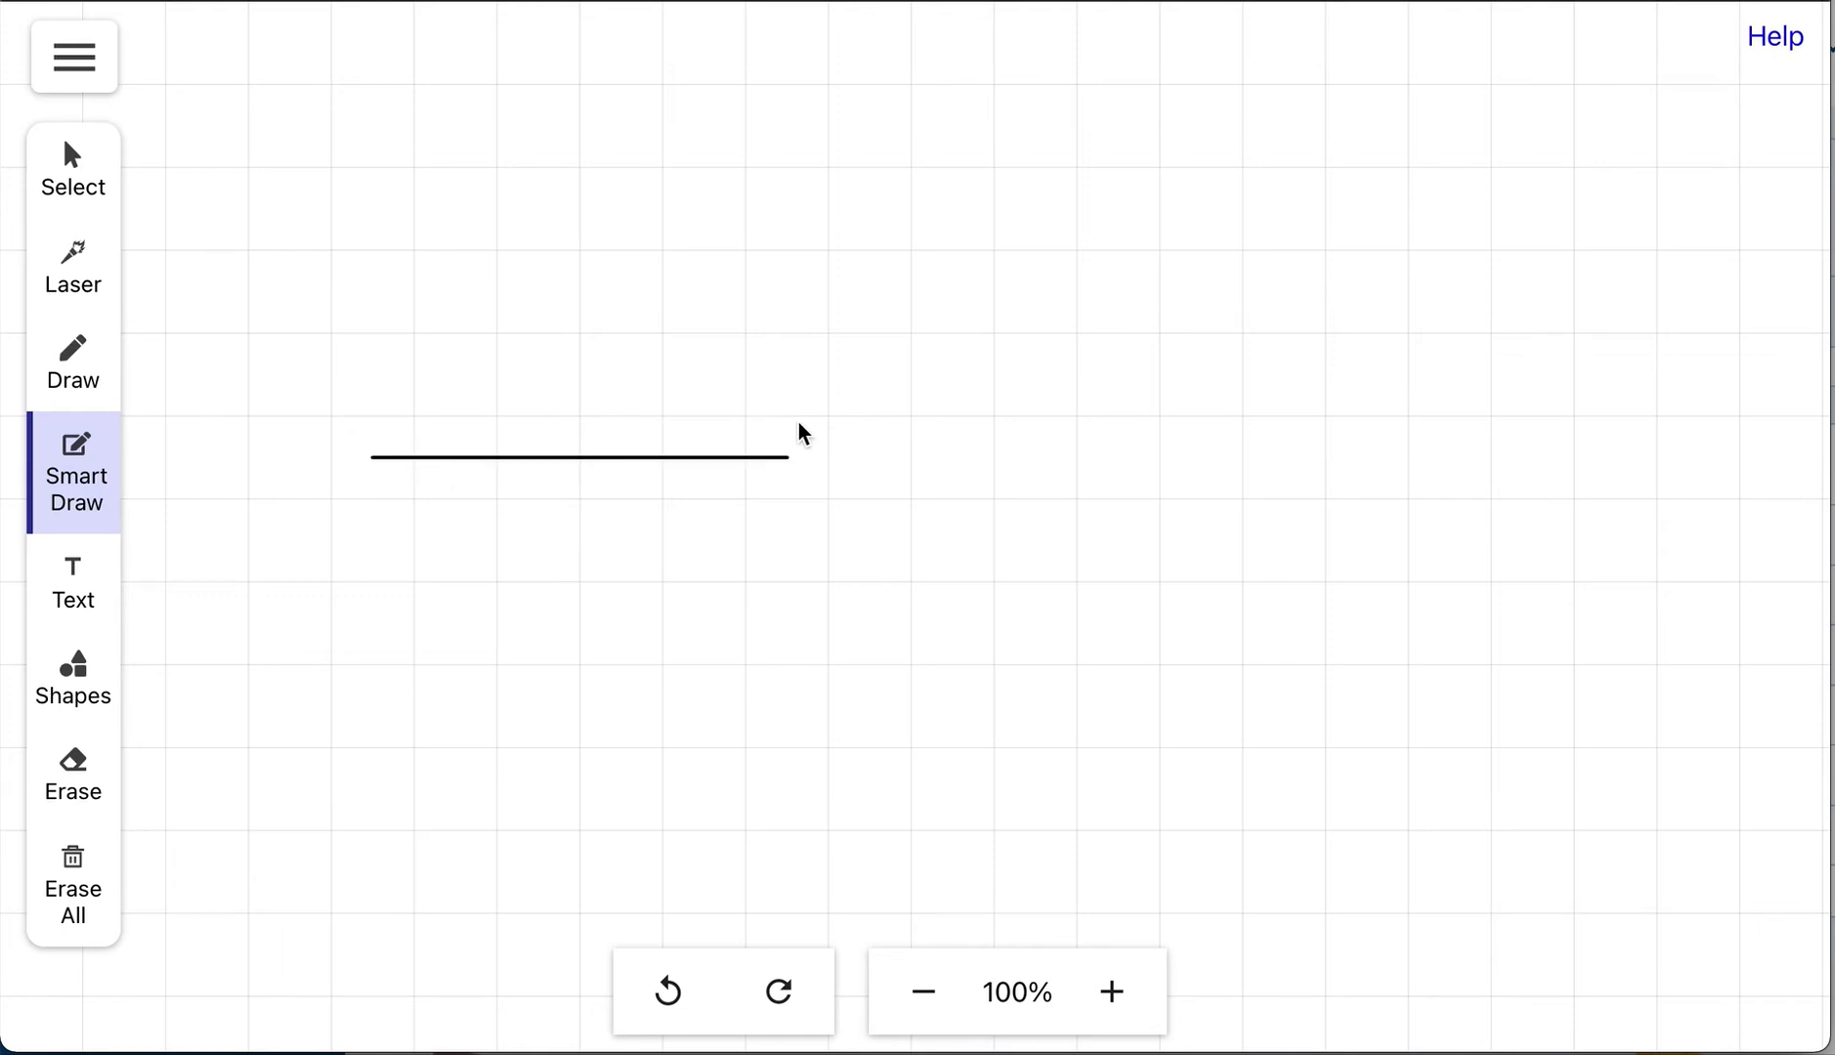
click(553, 457)
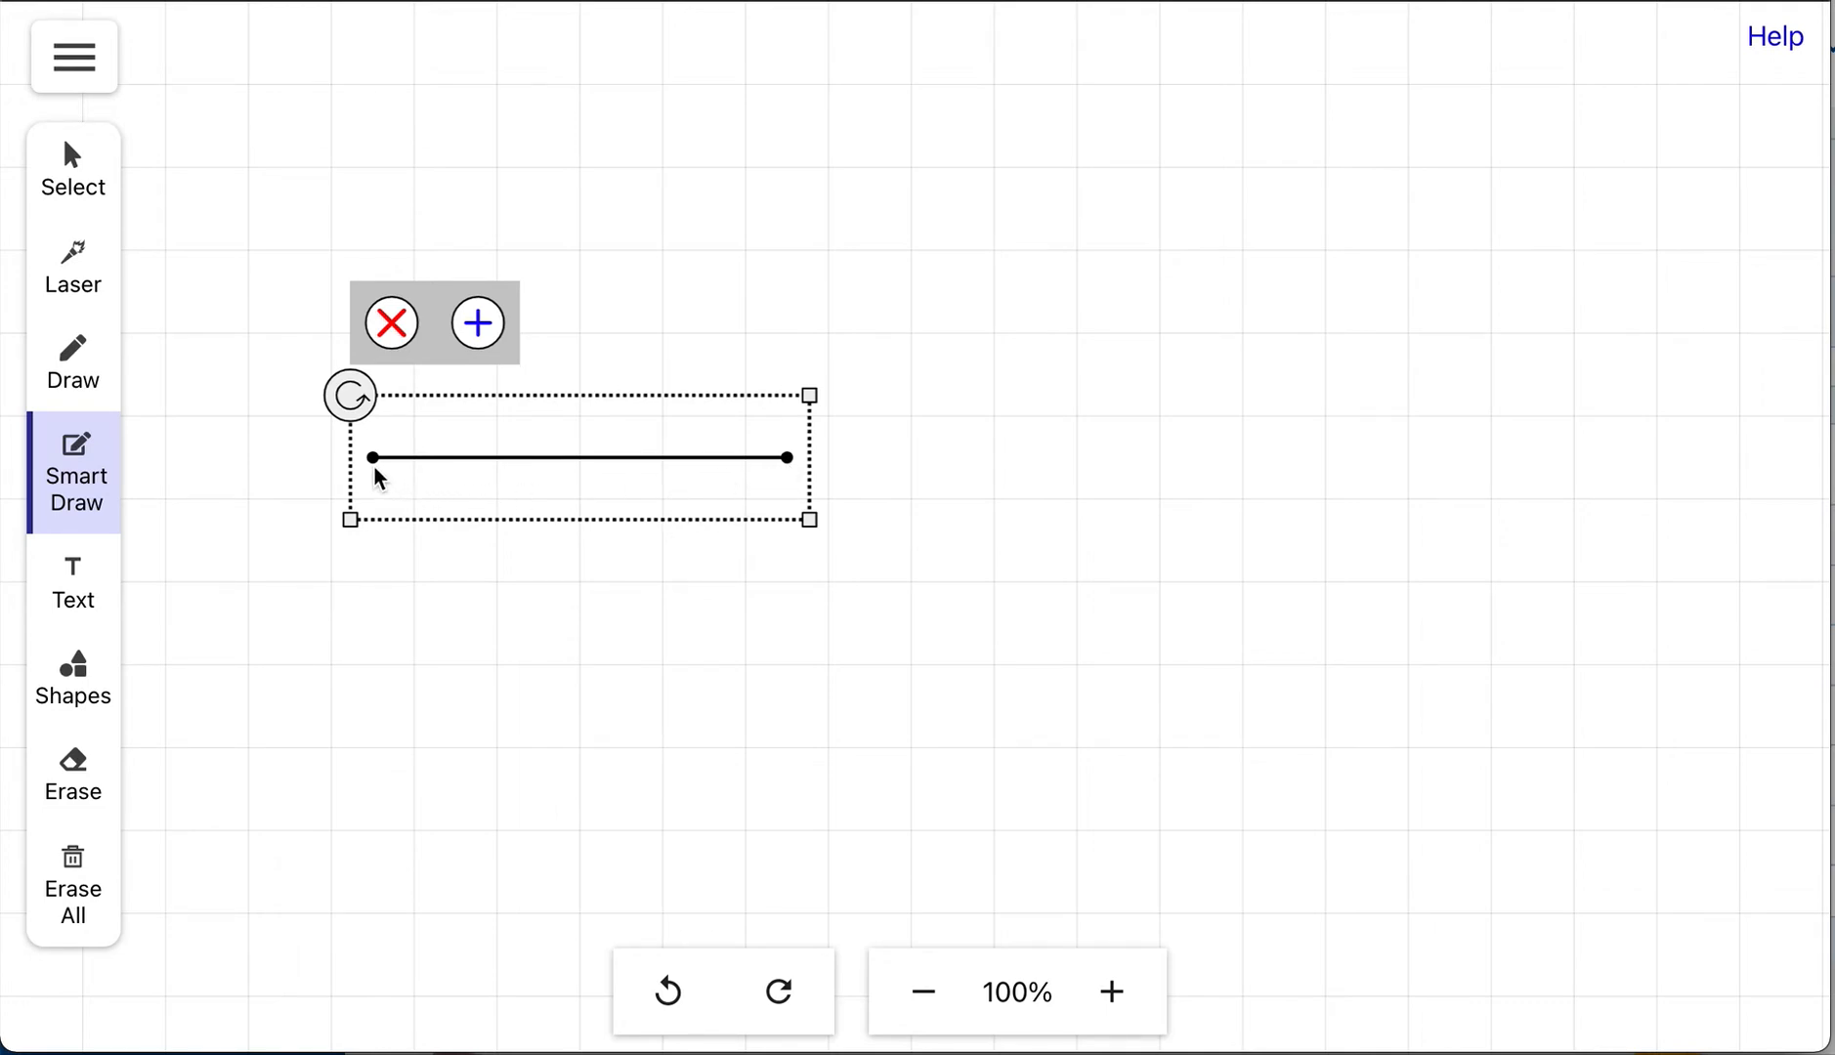
click(788, 460)
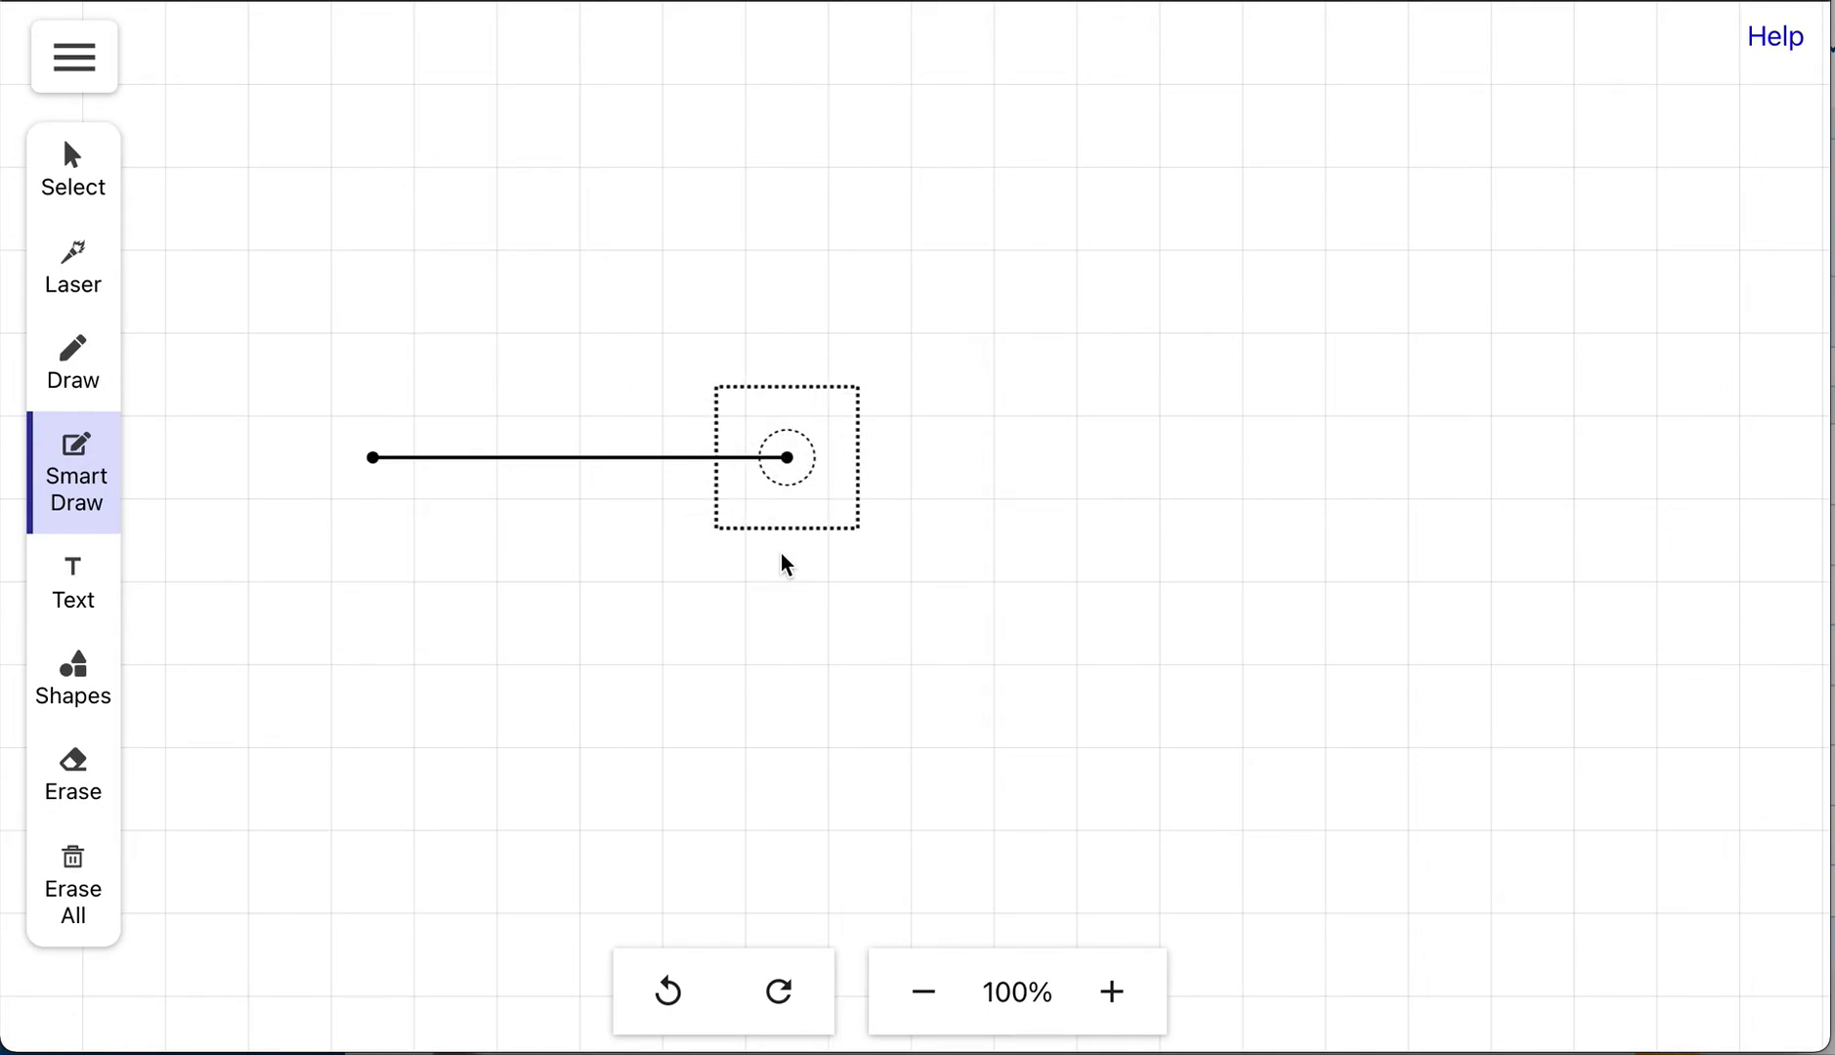
drag(787, 457, 1259, 512)
drag(376, 457, 333, 397)
- Draw a zigzag line above the sloping line and reshape it by moving its two middle points and its left end
mouse_move(759, 154)
mouse_down()
mouse_move(972, 152)
mouse_move(1165, 344)
mouse_move(1487, 368)
mouse_up()
drag(970, 348, 1319, 217)
drag(992, 153, 881, 318)
drag(759, 153, 521, 158)
- Draw an arched curve below the line and reshape it by moving its left end inward and pulling both curve handles outward
drag(476, 760, 1067, 739)
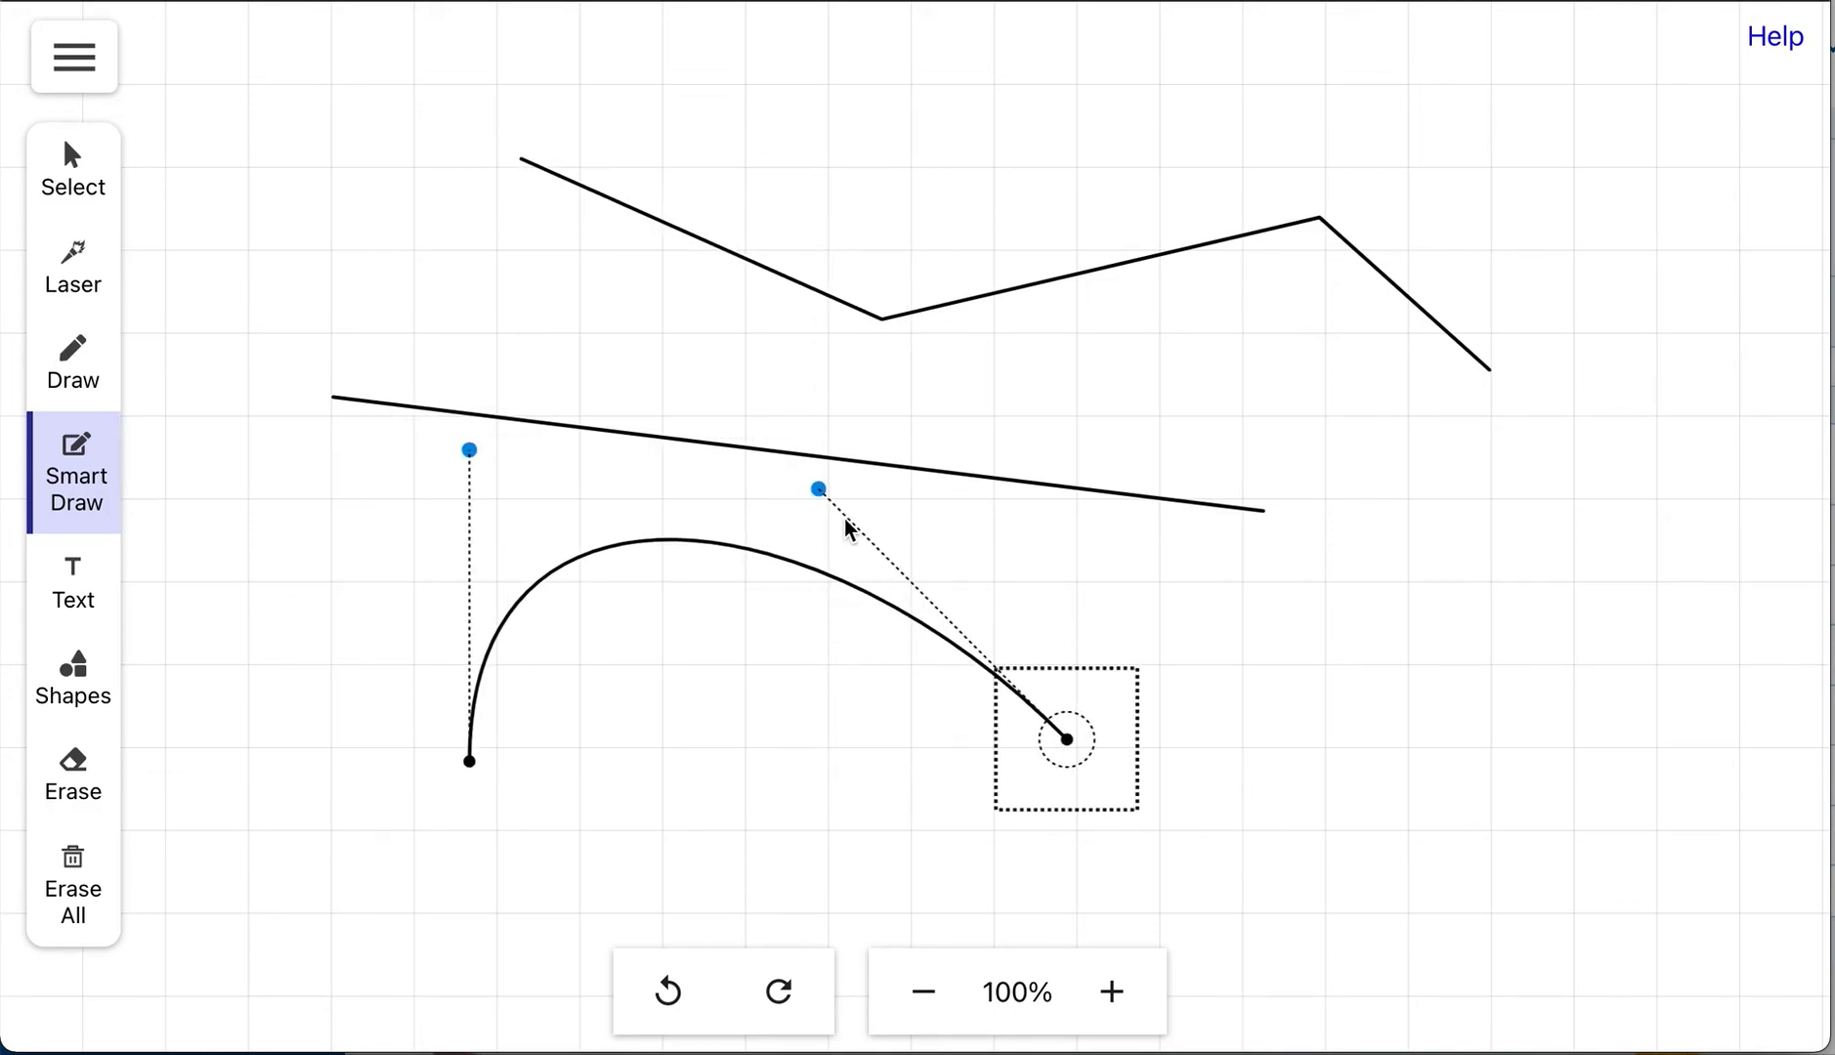
drag(819, 490, 1173, 373)
drag(469, 760, 774, 729)
drag(470, 451, 327, 617)
click(948, 743)
- Draw a triangle on the right of the canvas, reshape it by moving its three corners, and erase everything
mouse_move(1489, 481)
mouse_down()
mouse_move(1621, 699)
mouse_move(1490, 486)
mouse_move(1497, 278)
mouse_up()
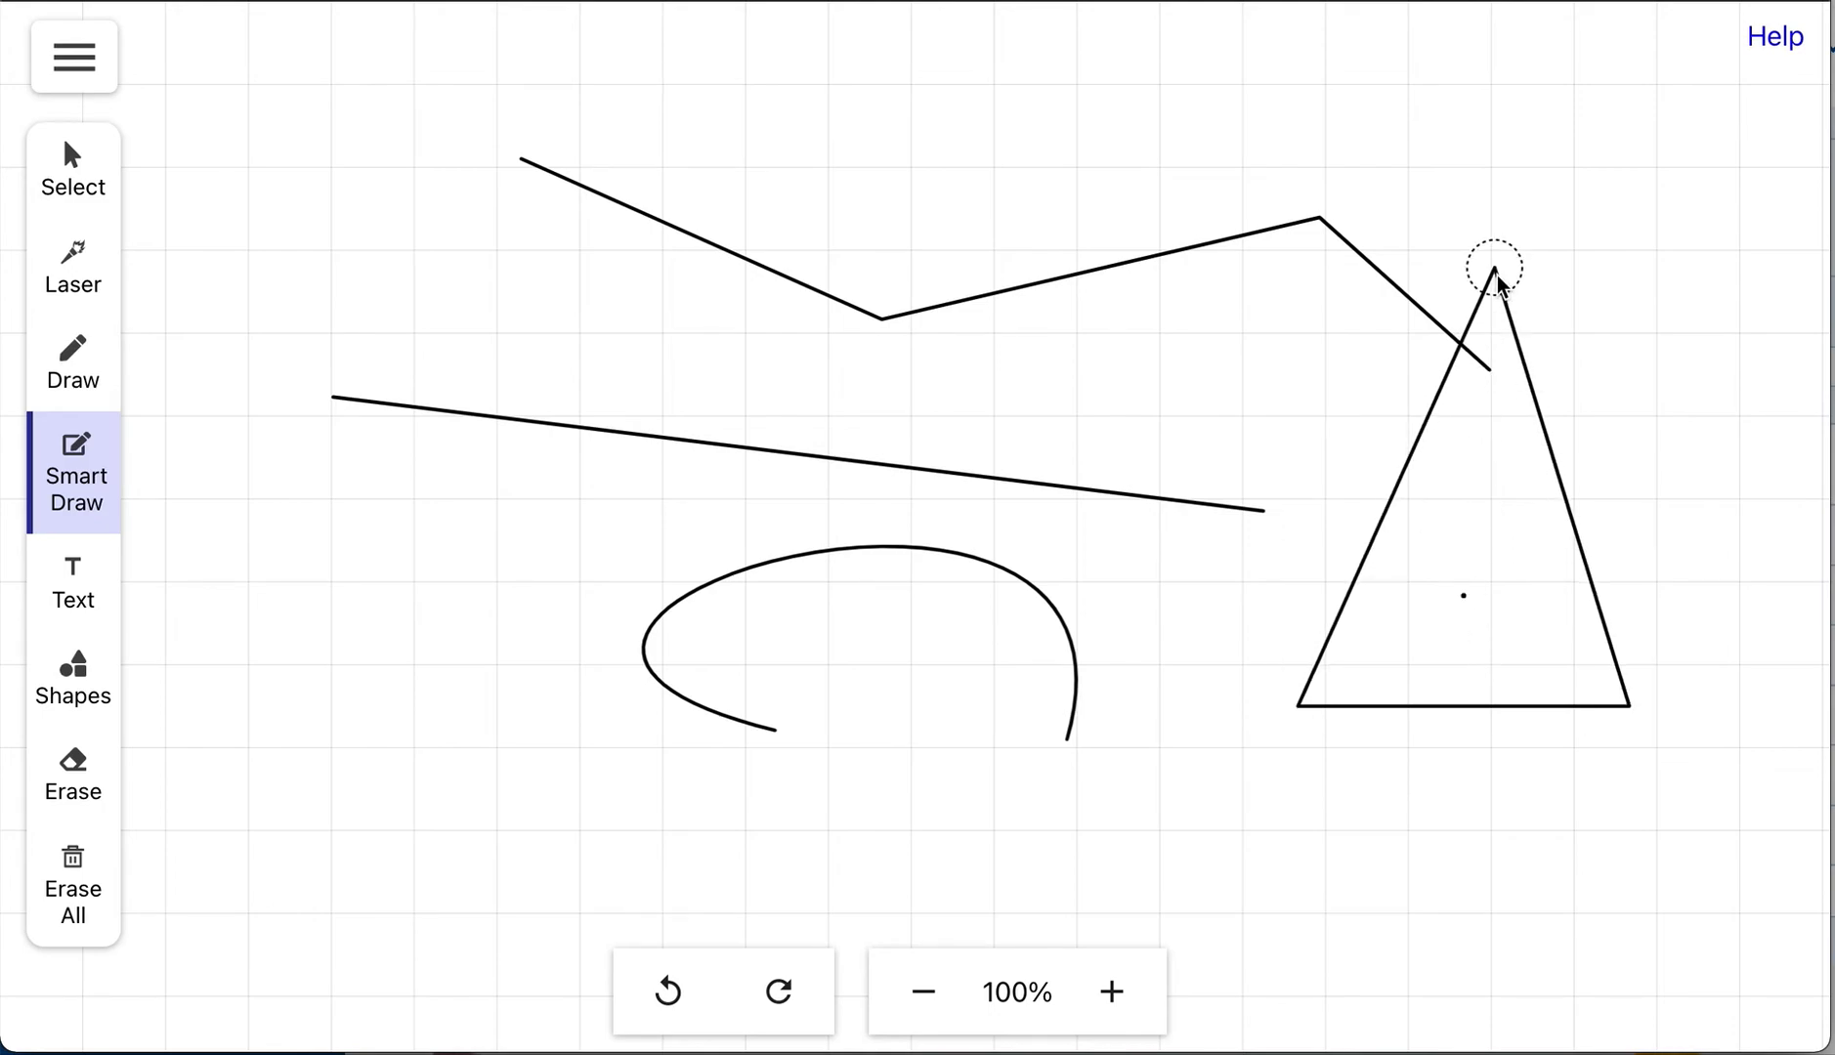
drag(1303, 710, 1155, 369)
drag(1626, 704, 1358, 909)
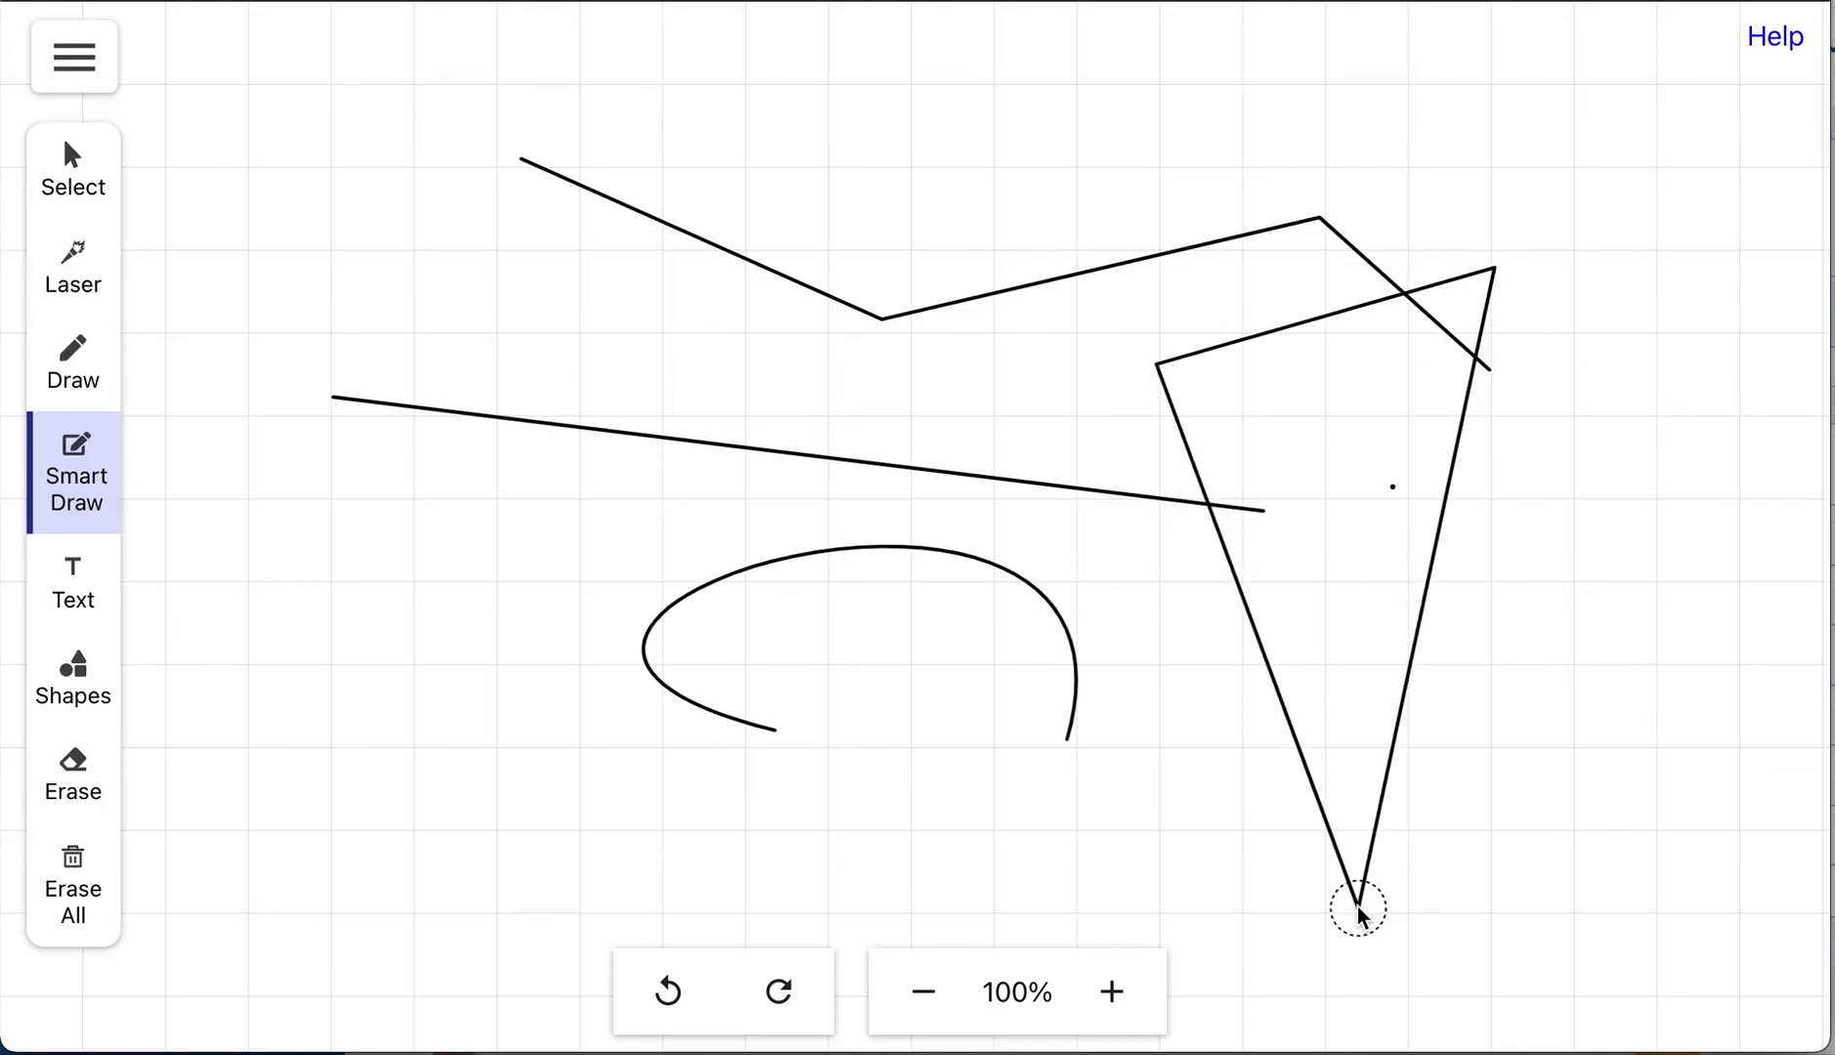
drag(1495, 268, 1674, 597)
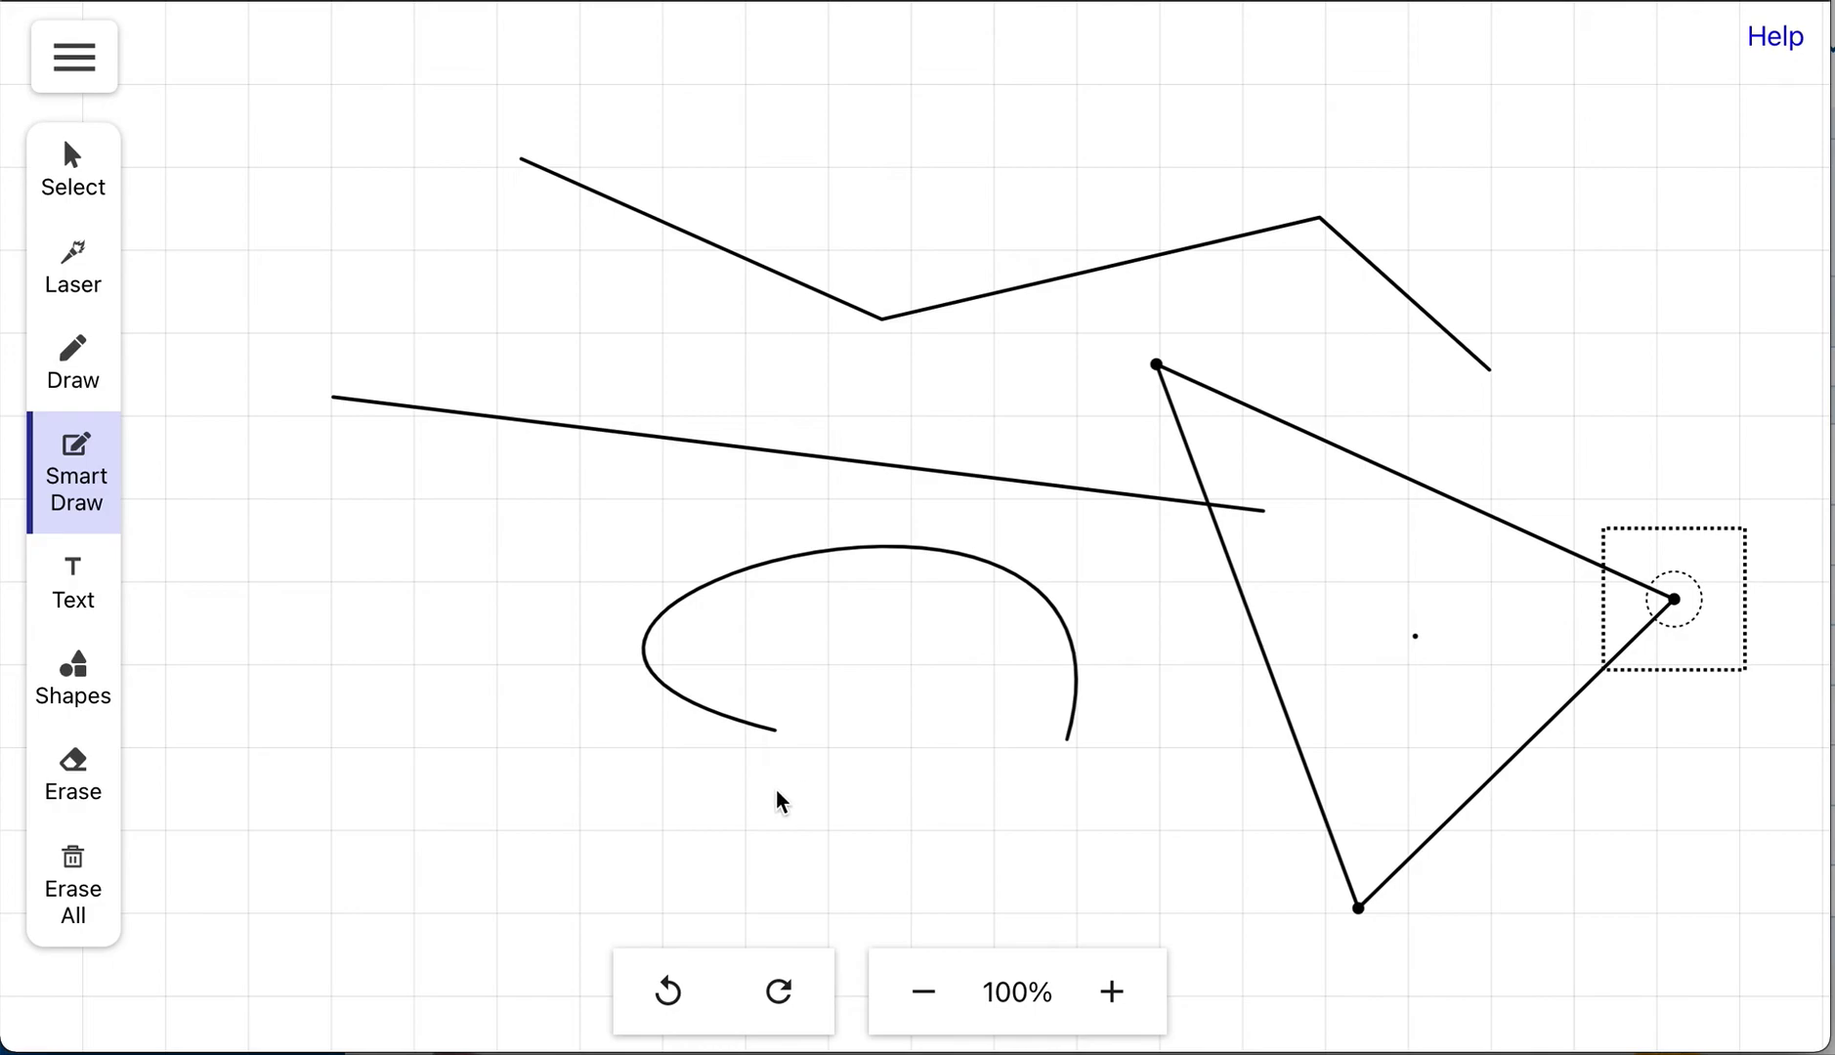
click(73, 884)
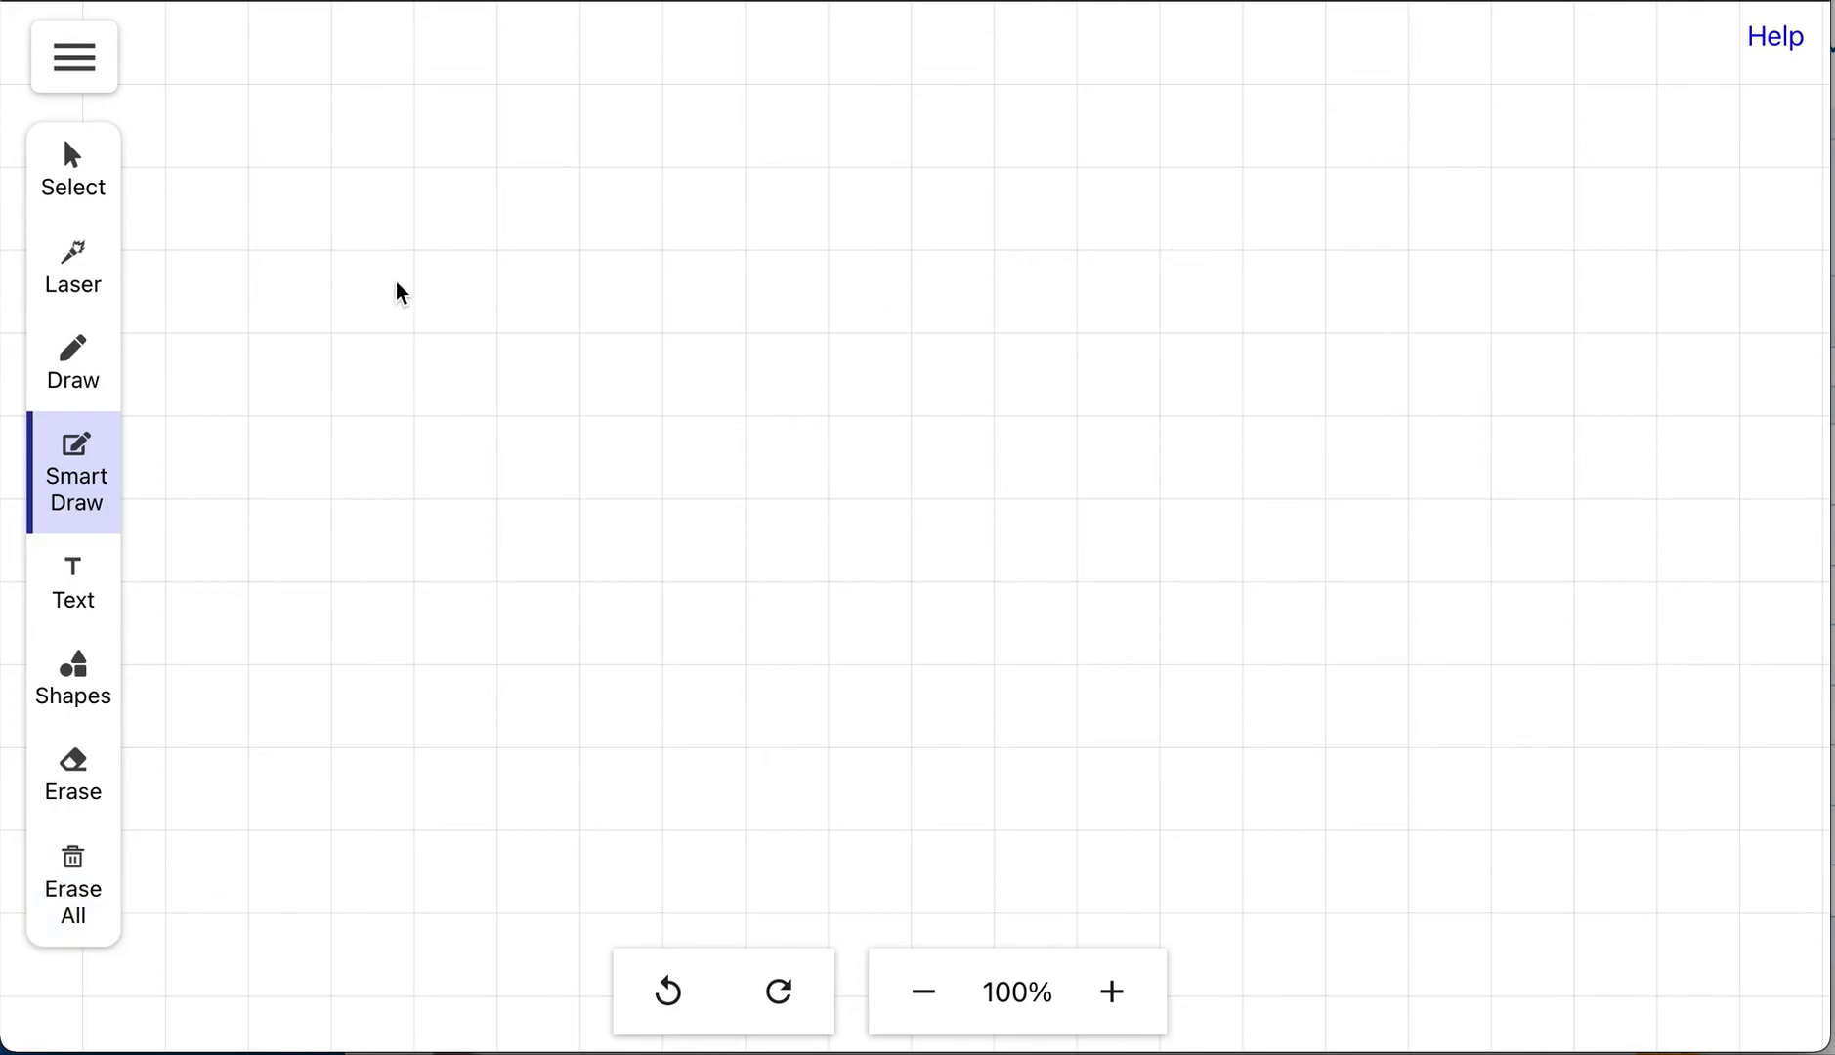
- Draw a rectangle, enlarge it from its lower-right corner, and try out its rotation handle
mouse_move(395, 281)
mouse_down()
mouse_move(402, 530)
mouse_move(720, 521)
mouse_move(518, 291)
mouse_up()
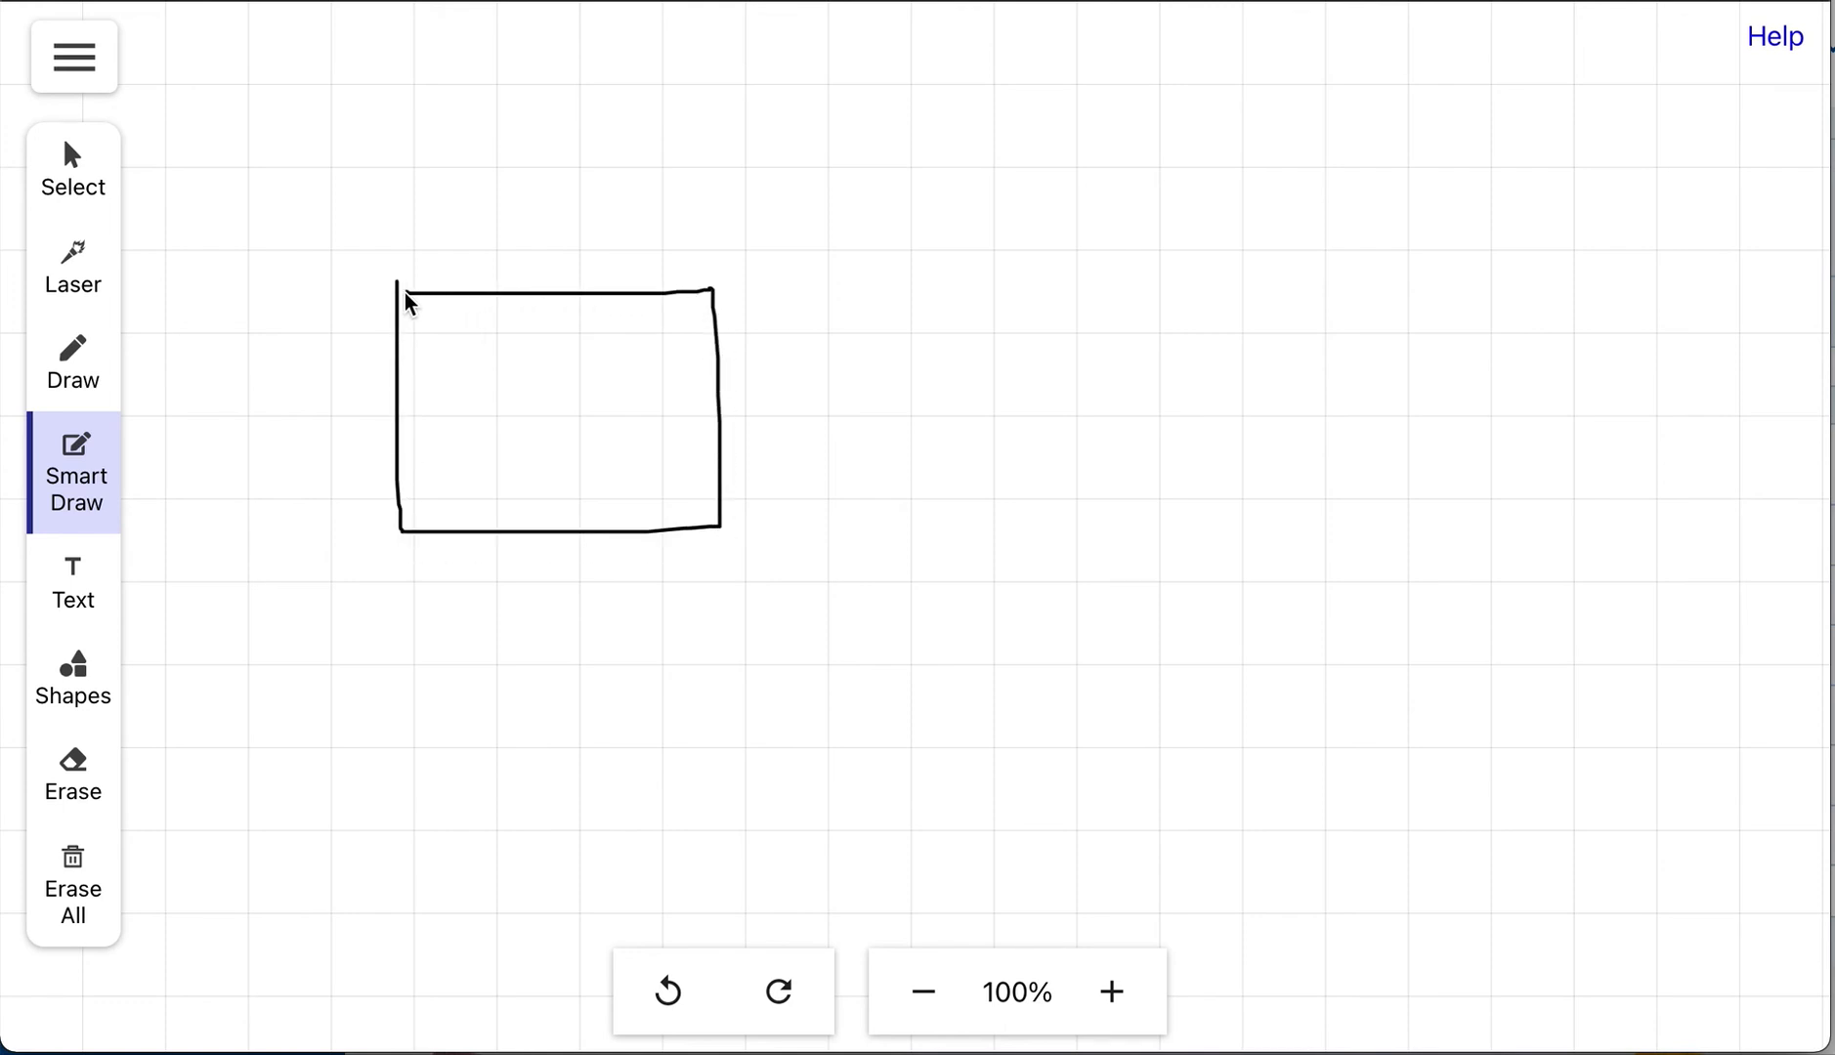
drag(739, 536, 788, 590)
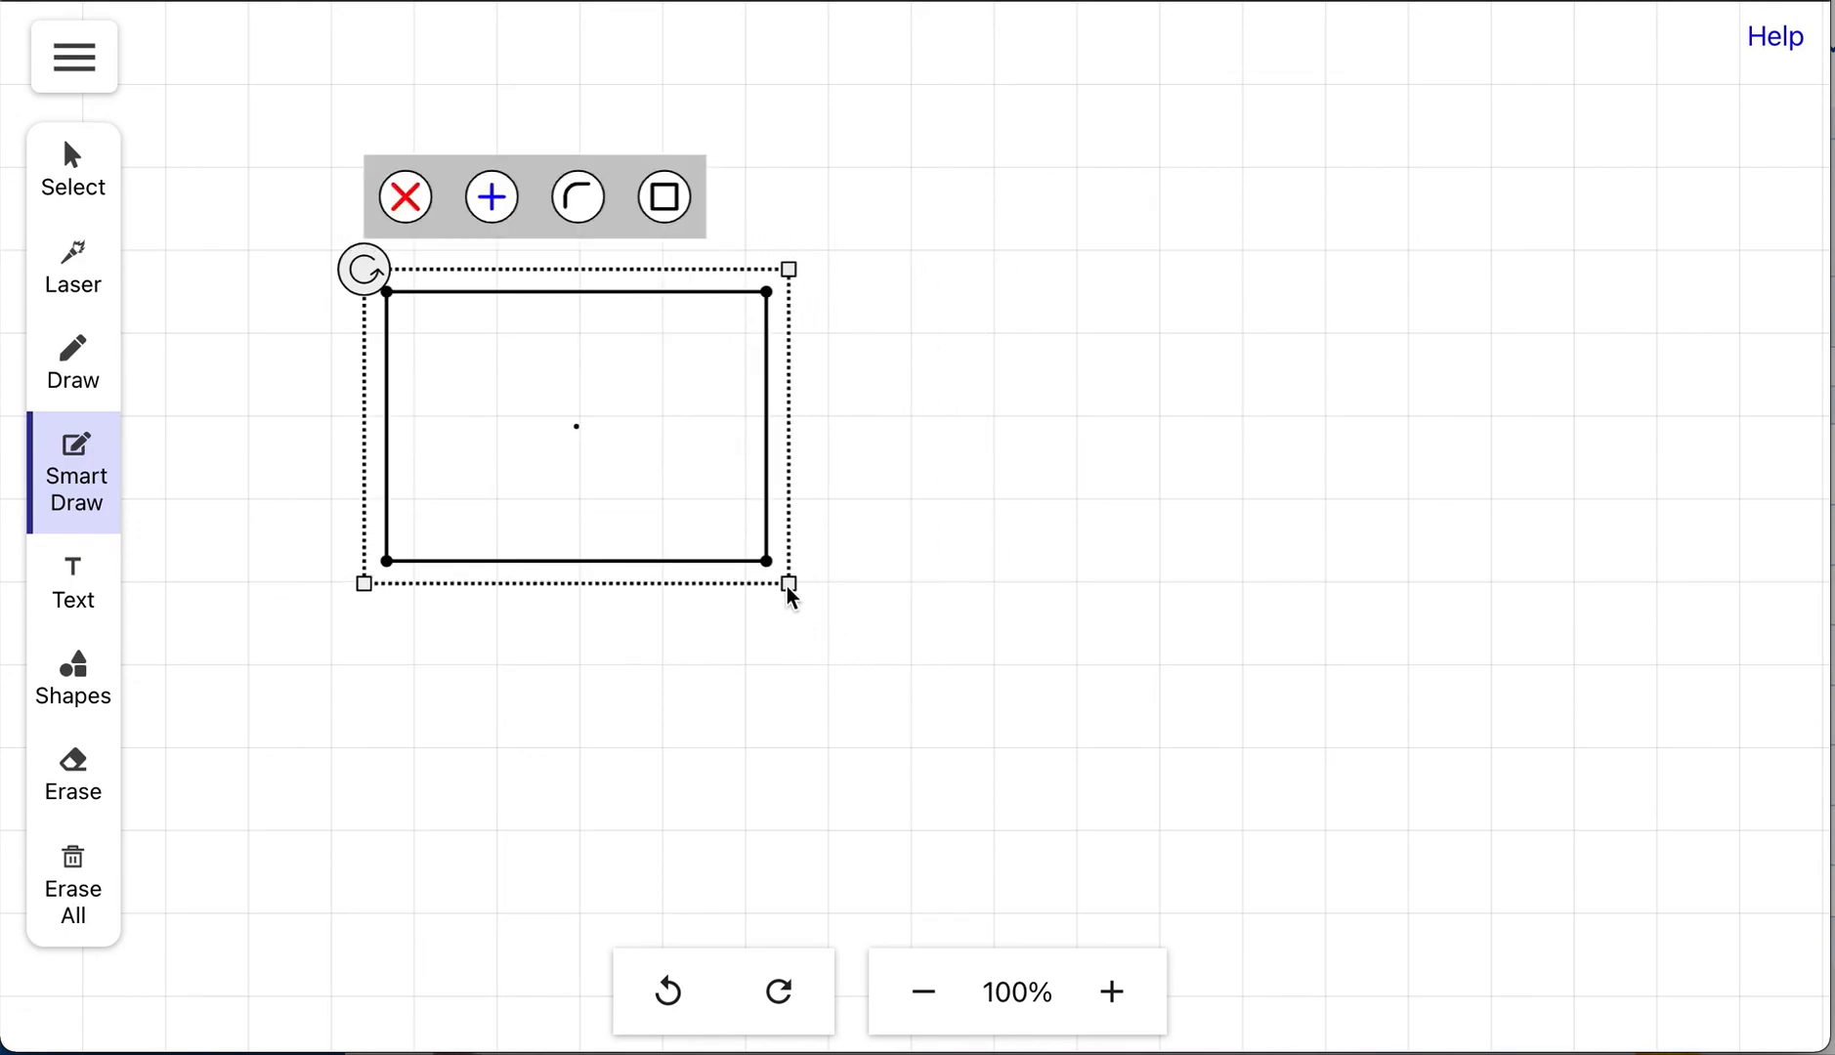
mouse_move(370, 276)
mouse_down()
mouse_move(311, 372)
mouse_move(342, 305)
mouse_move(322, 420)
mouse_move(314, 323)
mouse_move(356, 279)
mouse_up()
click(555, 391)
click(529, 276)
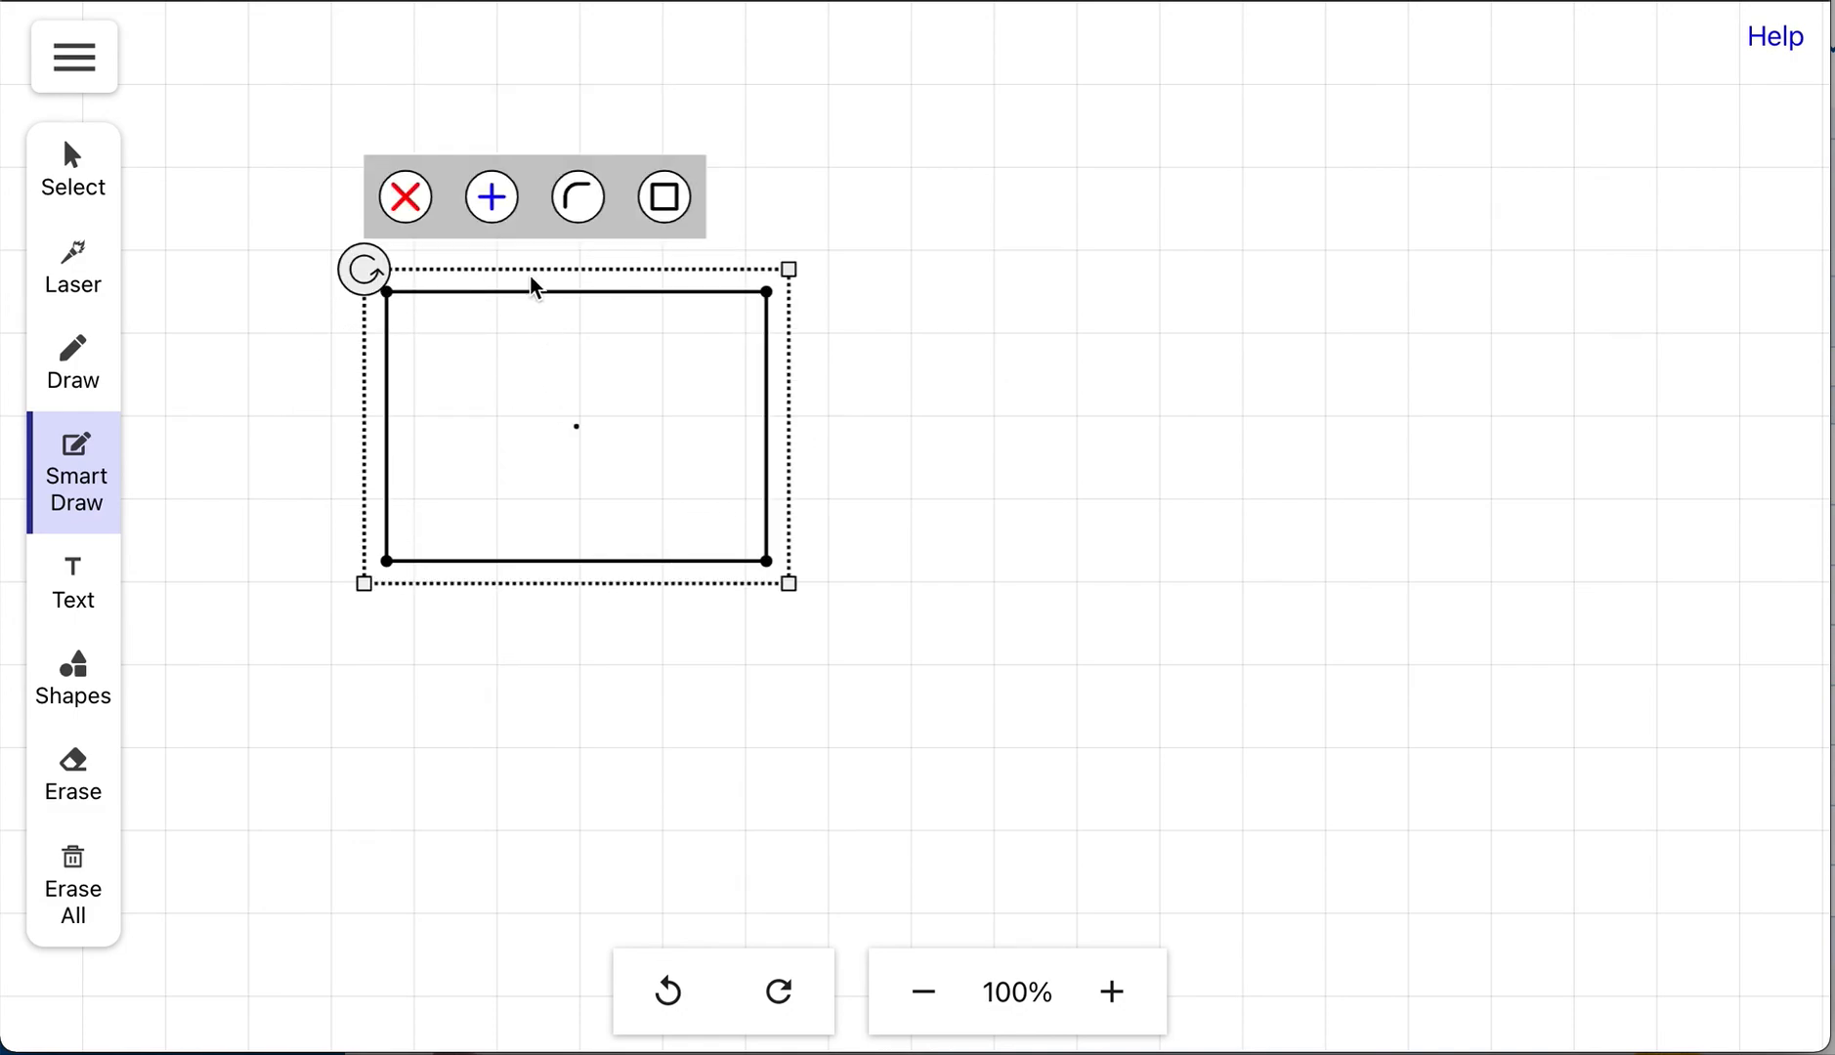
- Duplicate the rectangle twice, placing one copy to its right and the other below, centred between the two
click(491, 197)
click(1065, 389)
click(1037, 195)
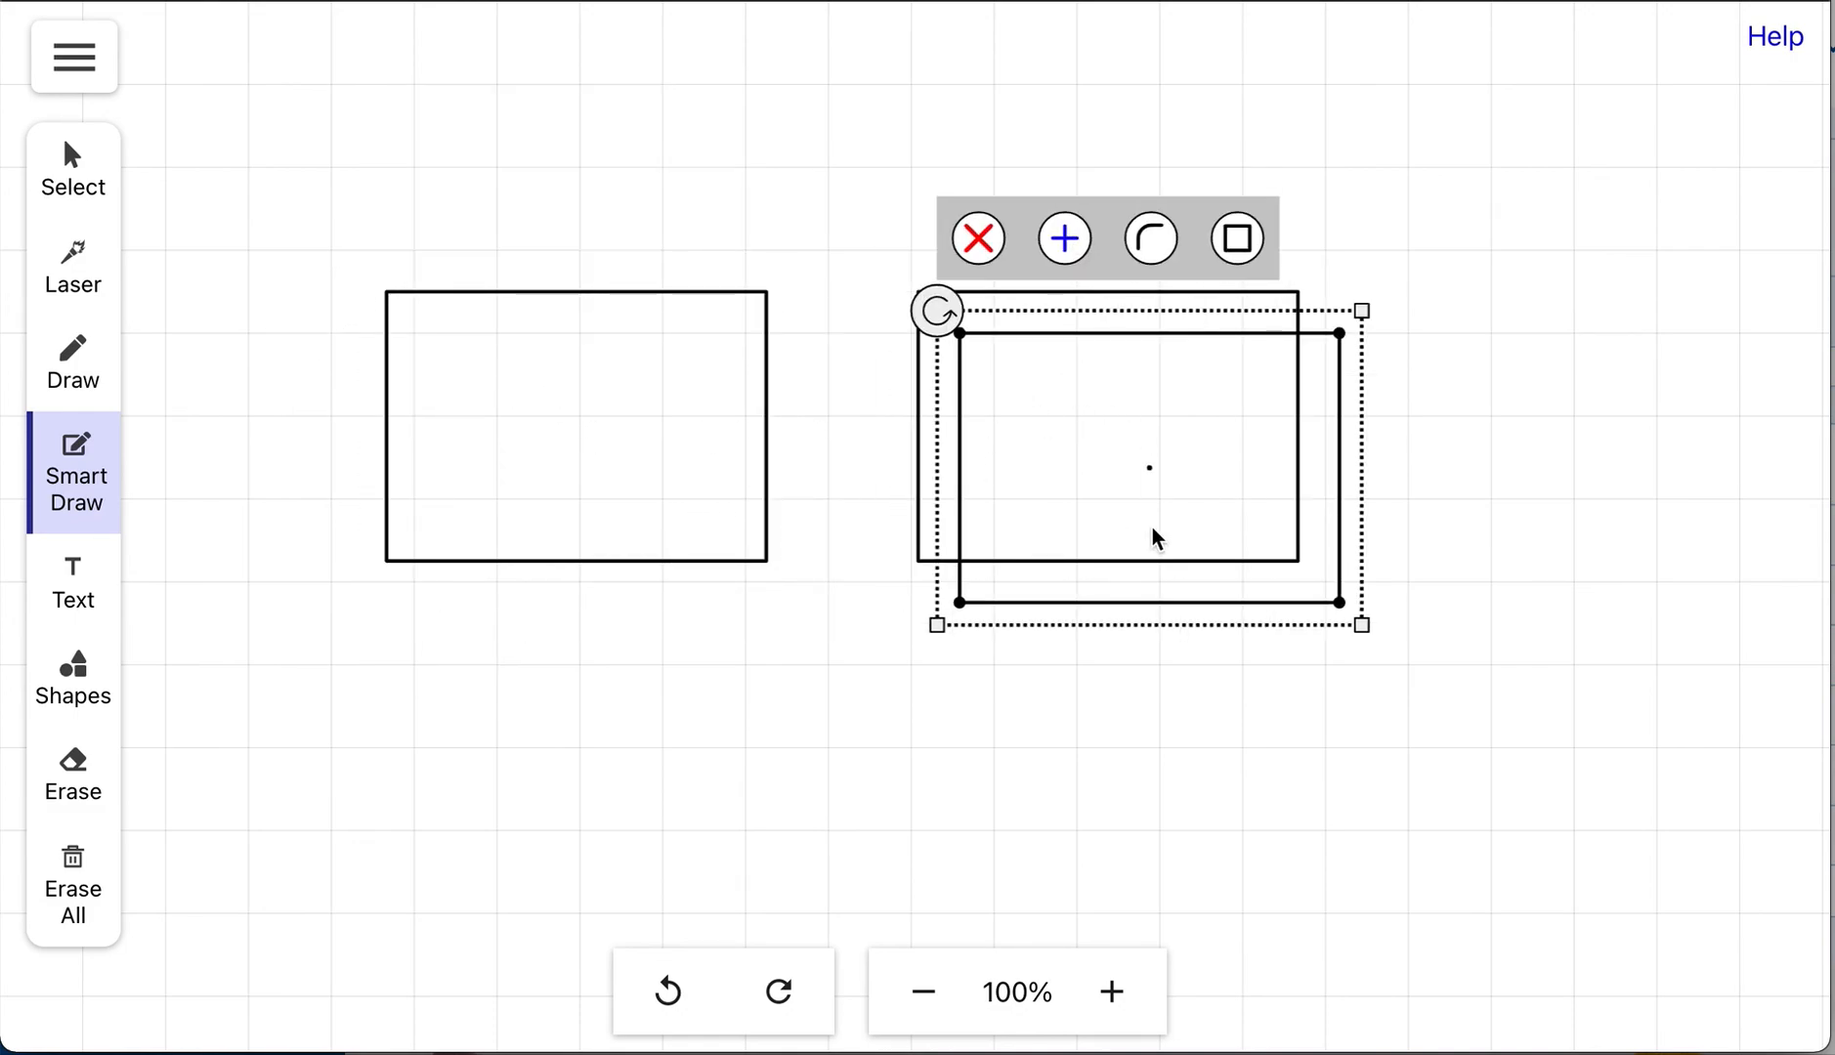
click(824, 811)
click(542, 788)
- Select all three rectangles together, move them up and left, and group them
click(74, 170)
click(265, 528)
drag(324, 177, 1361, 900)
drag(957, 715, 900, 561)
click(533, 52)
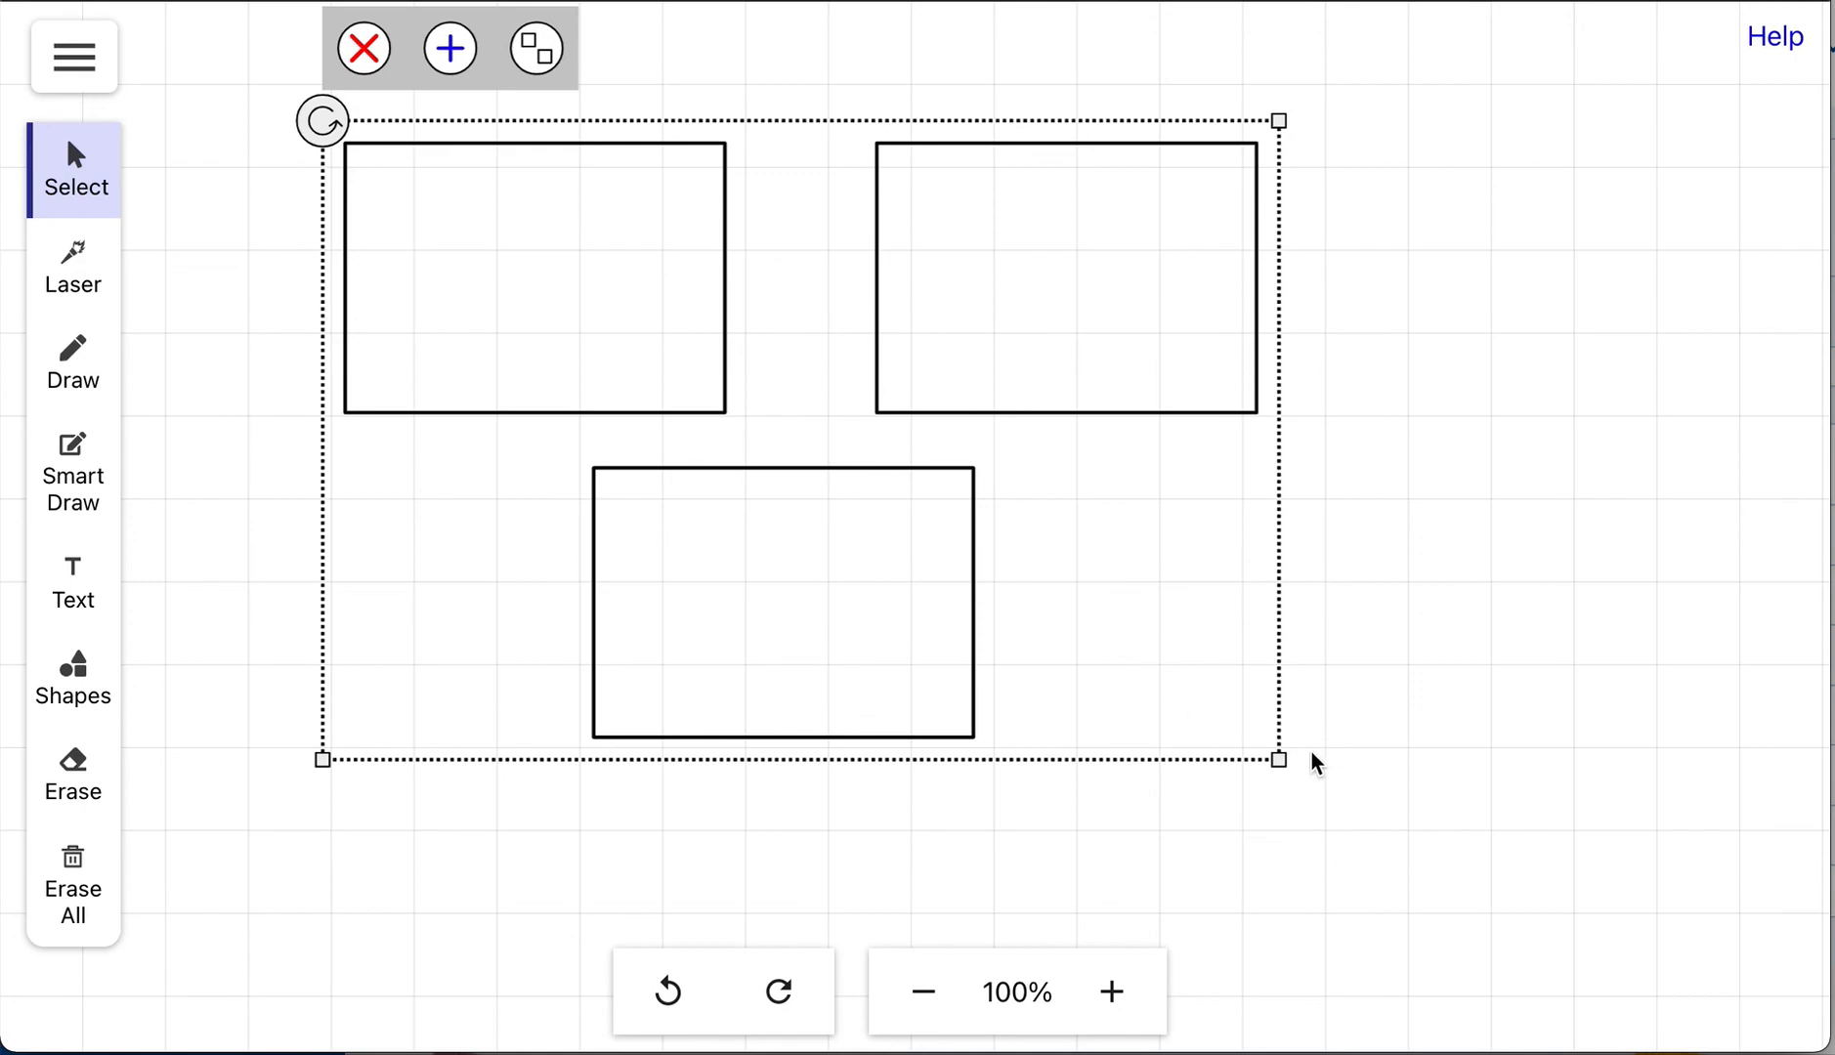
- Shrink the group of three rectangles to about half size, move it lower, and place a duplicate to its right
drag(1279, 756, 767, 473)
drag(557, 303, 529, 417)
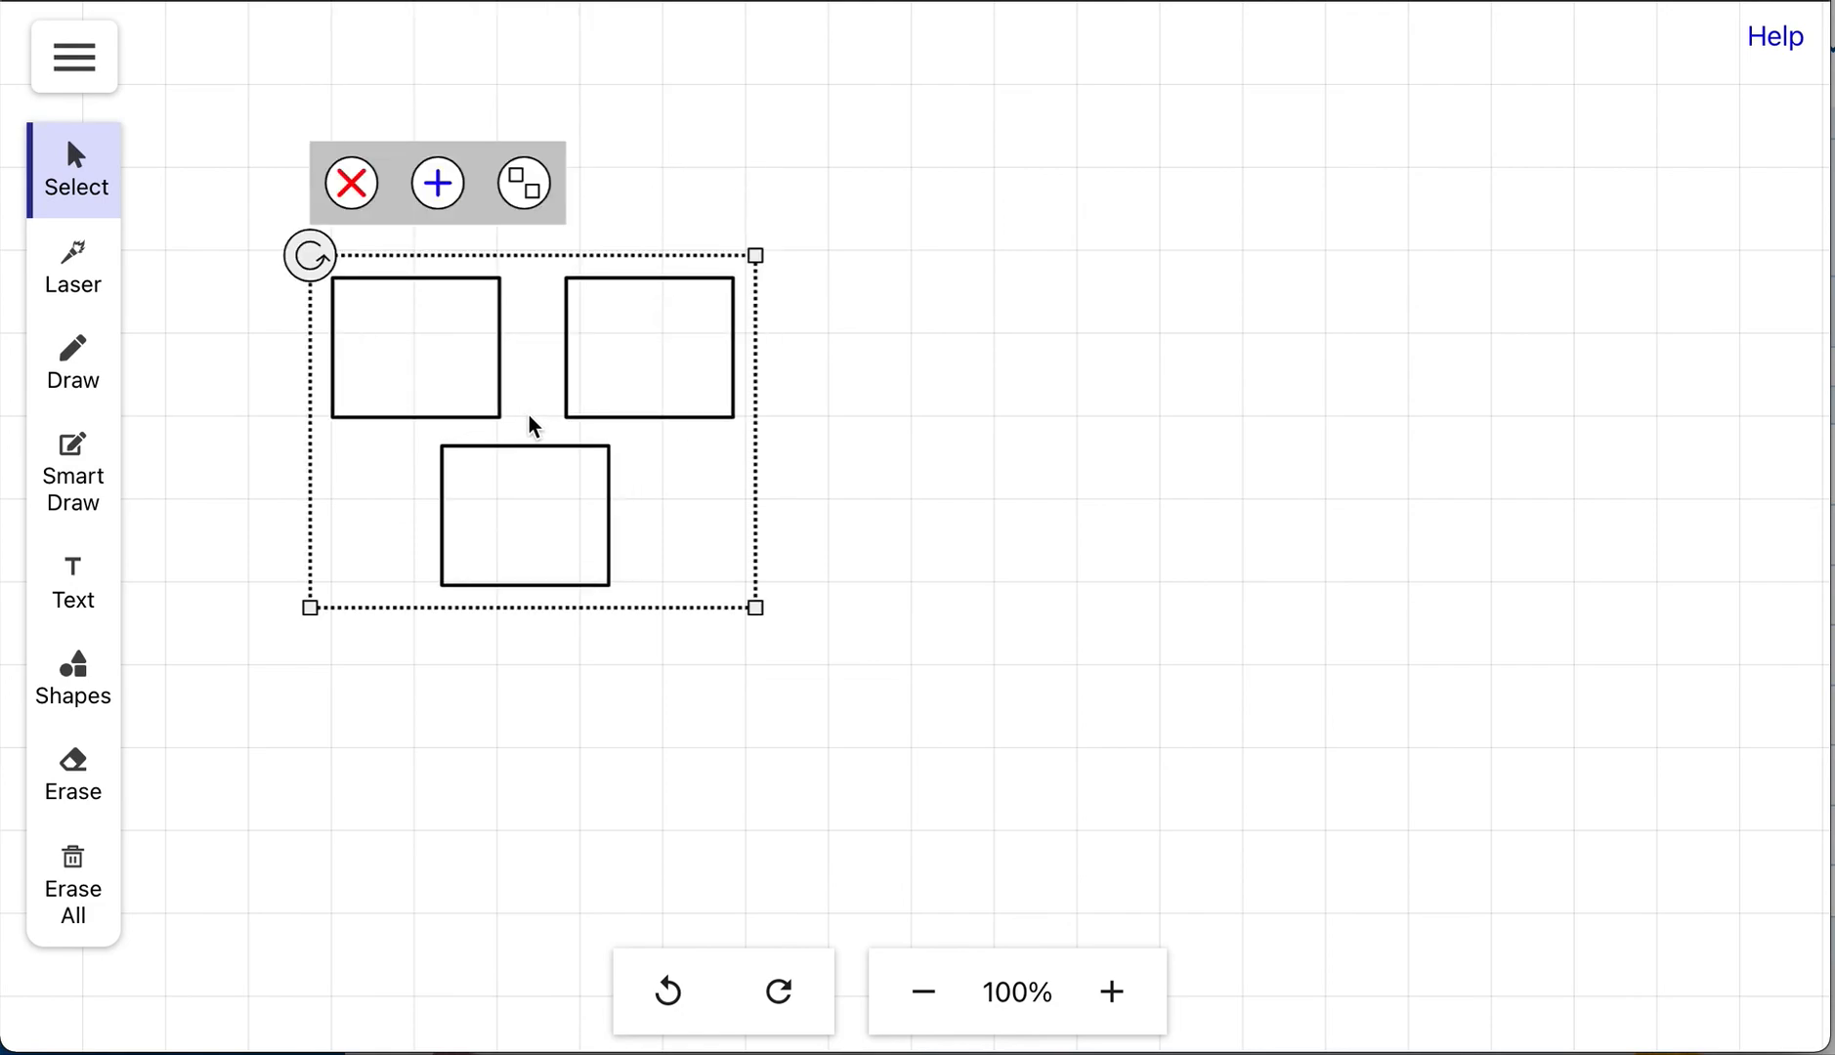
drag(437, 205, 1141, 393)
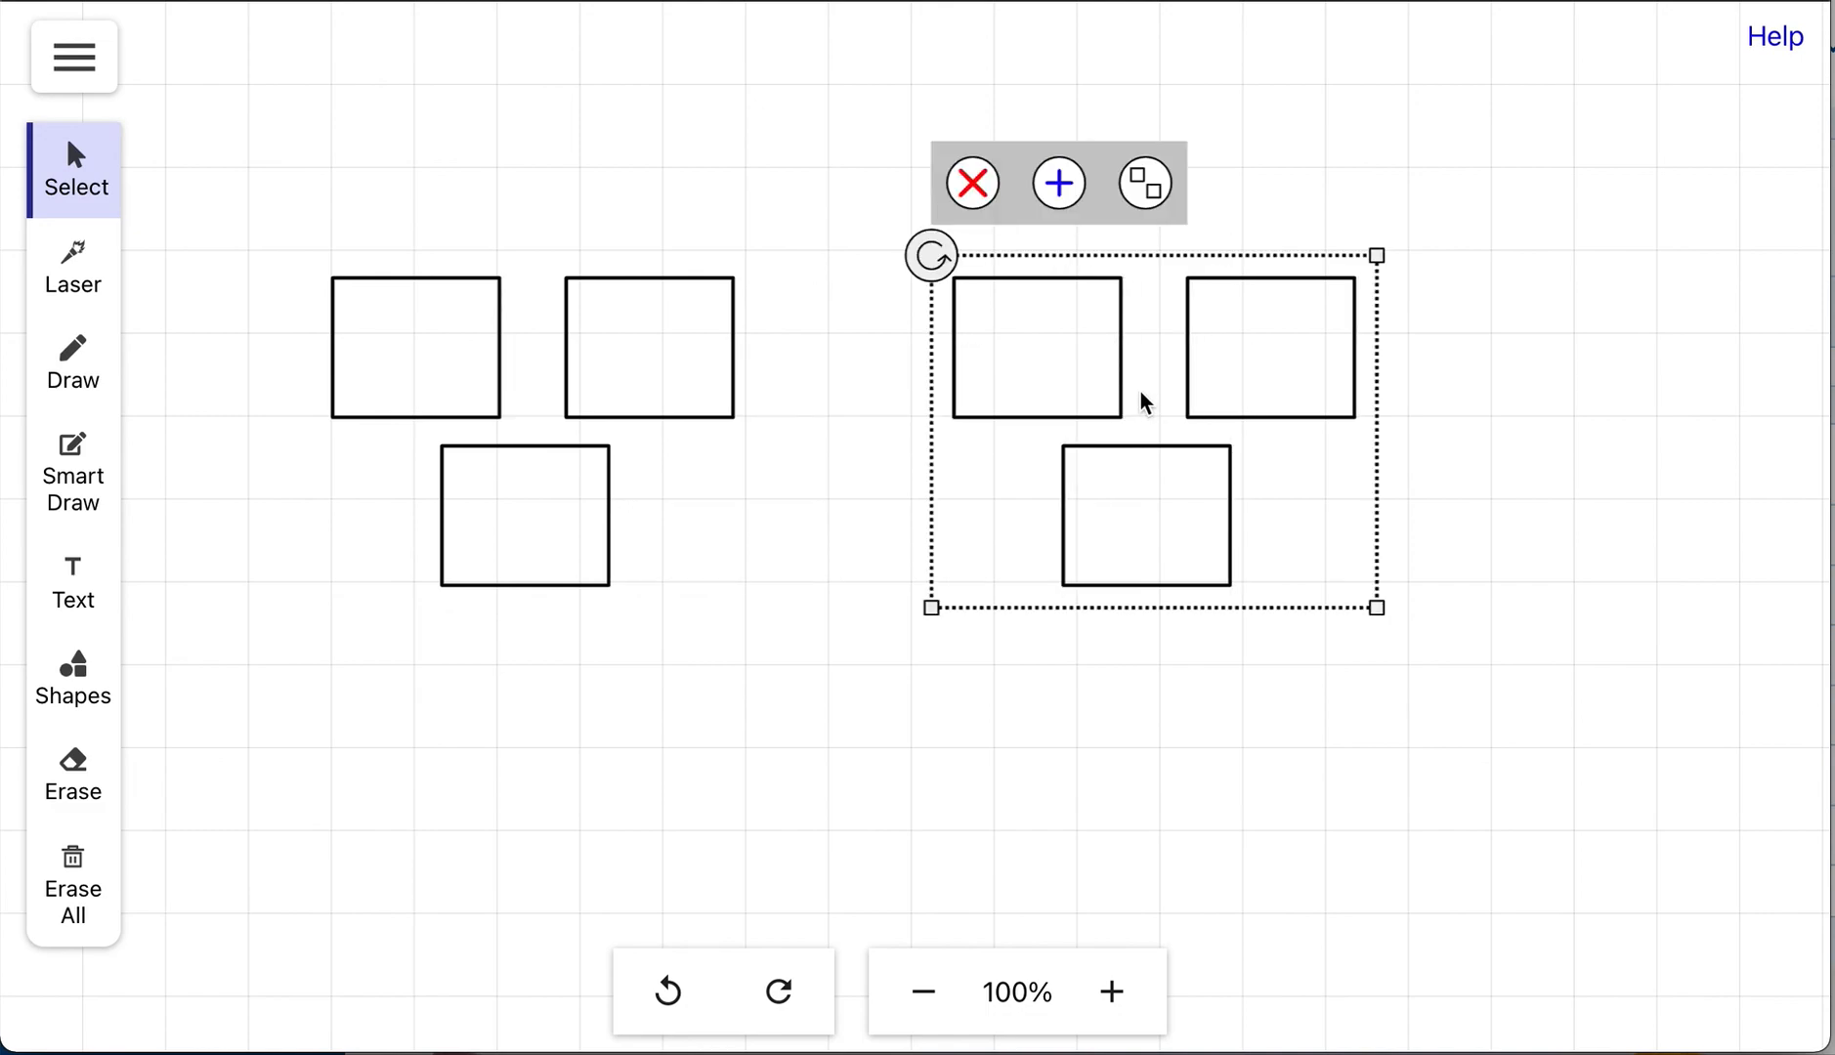